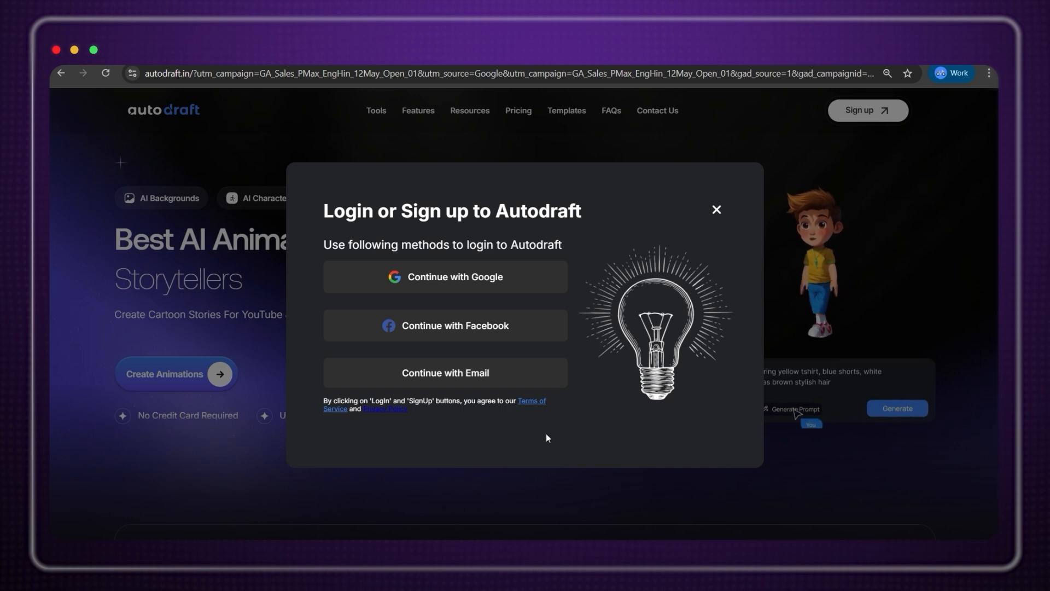
Sign in to Autodraft with the Google account.
{"action": "left_click", "coordinate": [526, 375]}
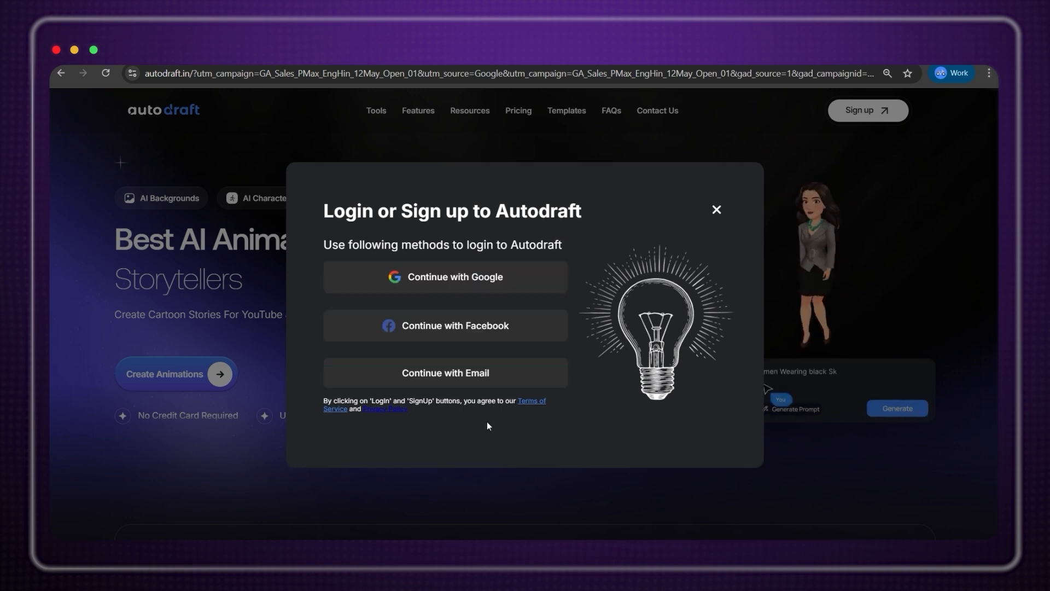
{"action": "left_click", "coordinate": [498, 274]}
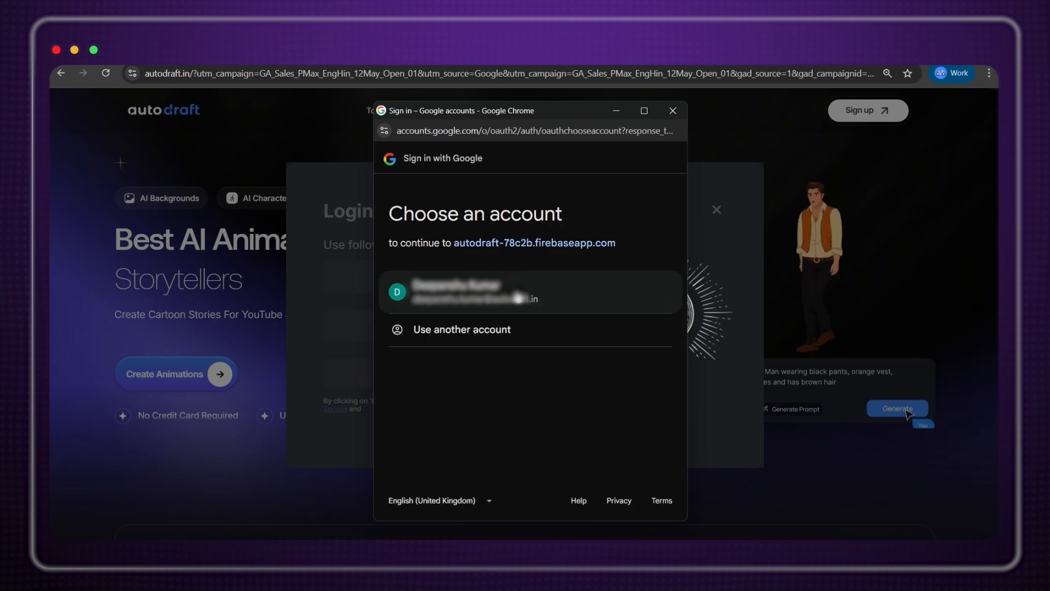
{"action": "left_click", "coordinate": [521, 295]}
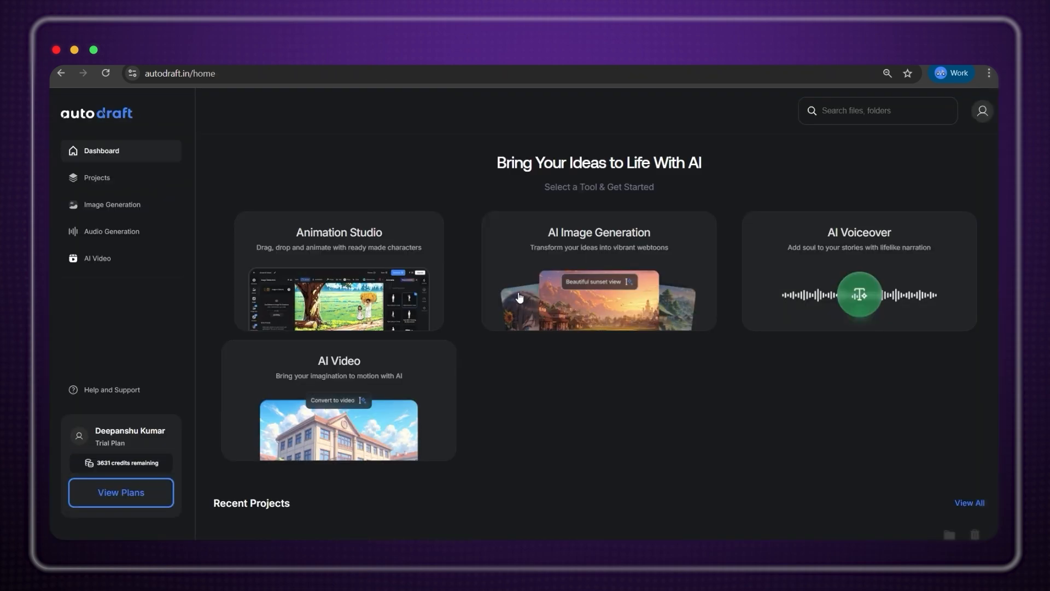
Scroll the dashboard down to the AI Models styles such as Village Style and Aesthetic Anime.
{"action": "scroll", "coordinate": [366, 294], "scroll_direction": "down", "scroll_amount": 8}
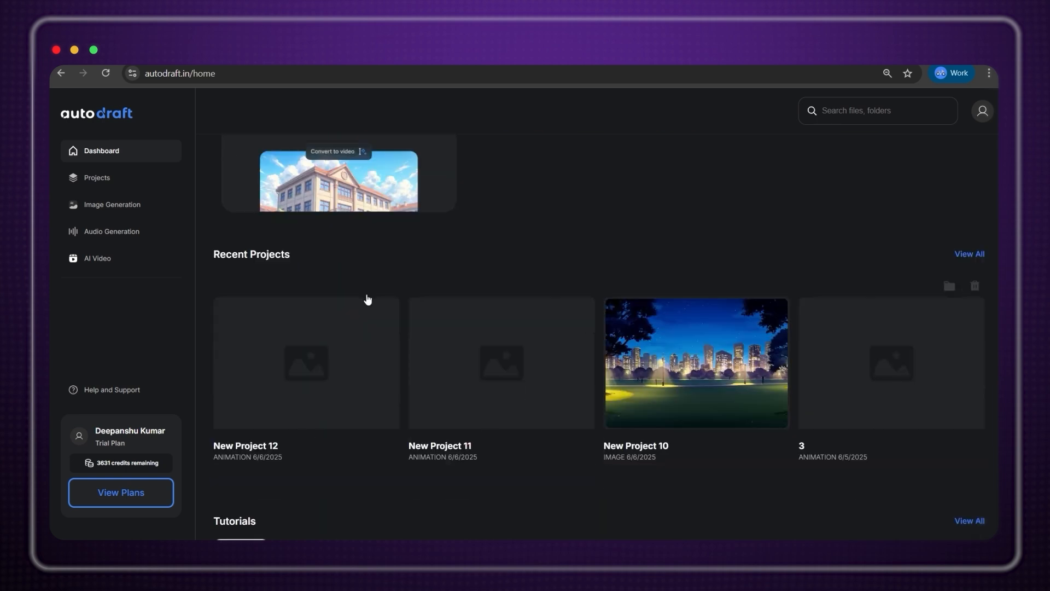
{"action": "scroll", "coordinate": [361, 294], "scroll_direction": "up", "scroll_amount": 3}
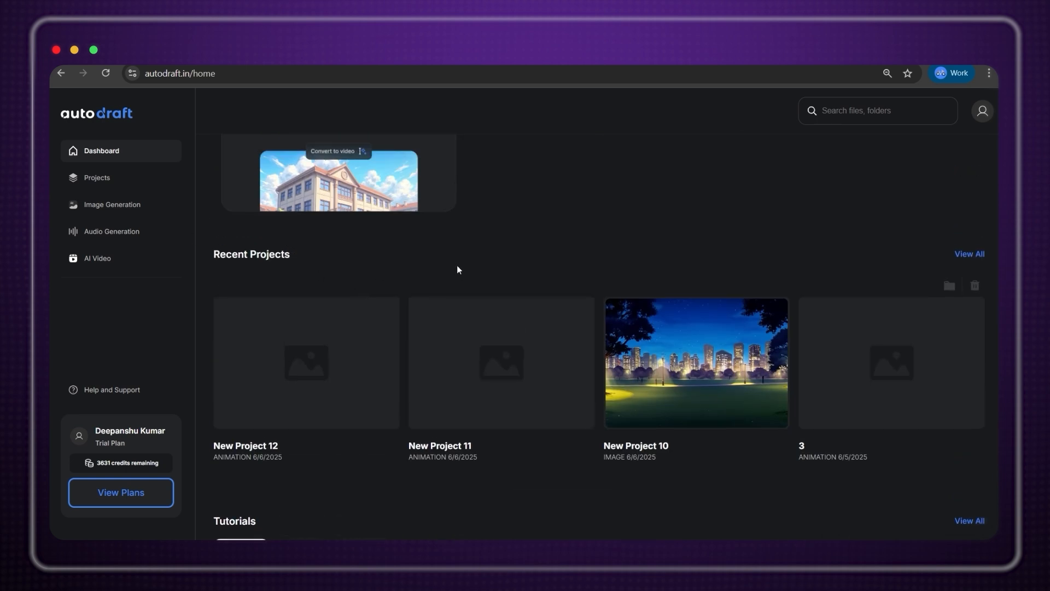
{"action": "scroll", "coordinate": [458, 265], "scroll_direction": "down", "scroll_amount": 4}
{"action": "scroll", "coordinate": [458, 269], "scroll_direction": "down", "scroll_amount": 5}
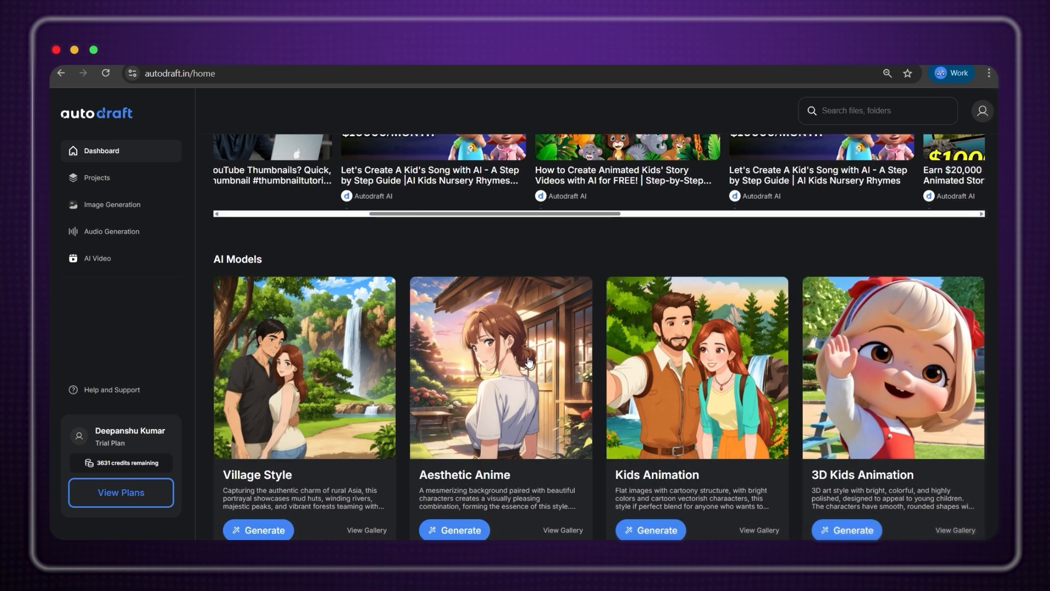
{"action": "scroll", "coordinate": [265, 264], "scroll_direction": "down", "scroll_amount": 1}
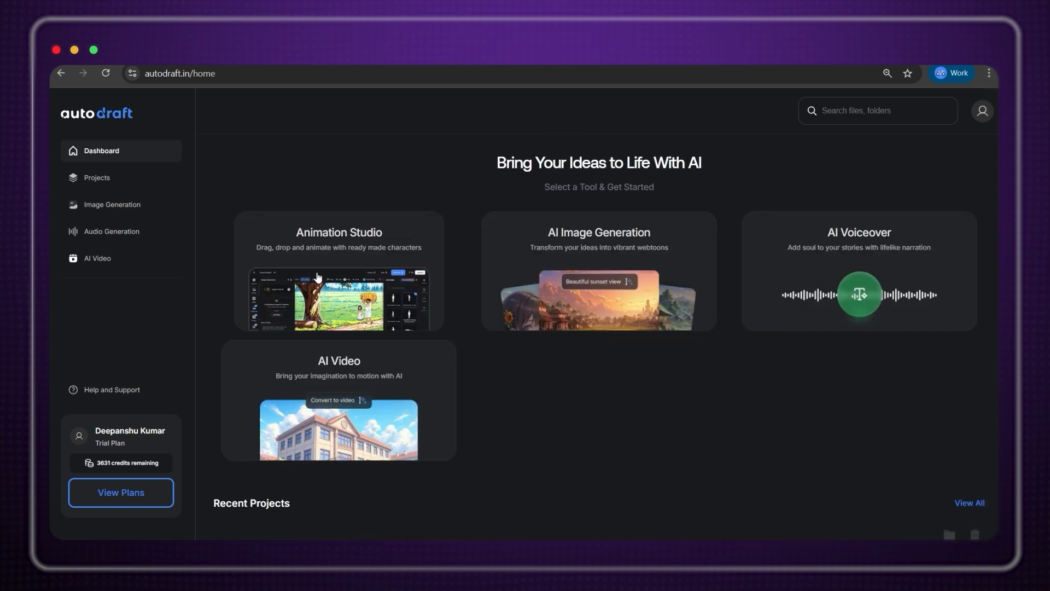
Create a 16:9 Animation Studio project titled 'Animation Project'.
{"action": "left_click", "coordinate": [321, 285]}
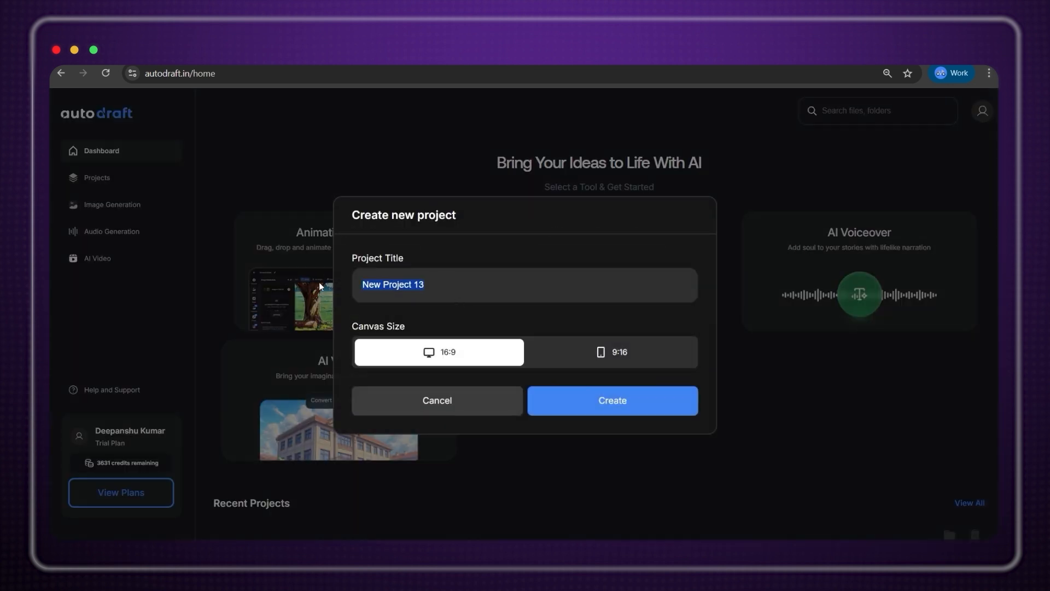
{"action": "type", "text": "Animation Project"}
{"action": "key", "text": "Return"}
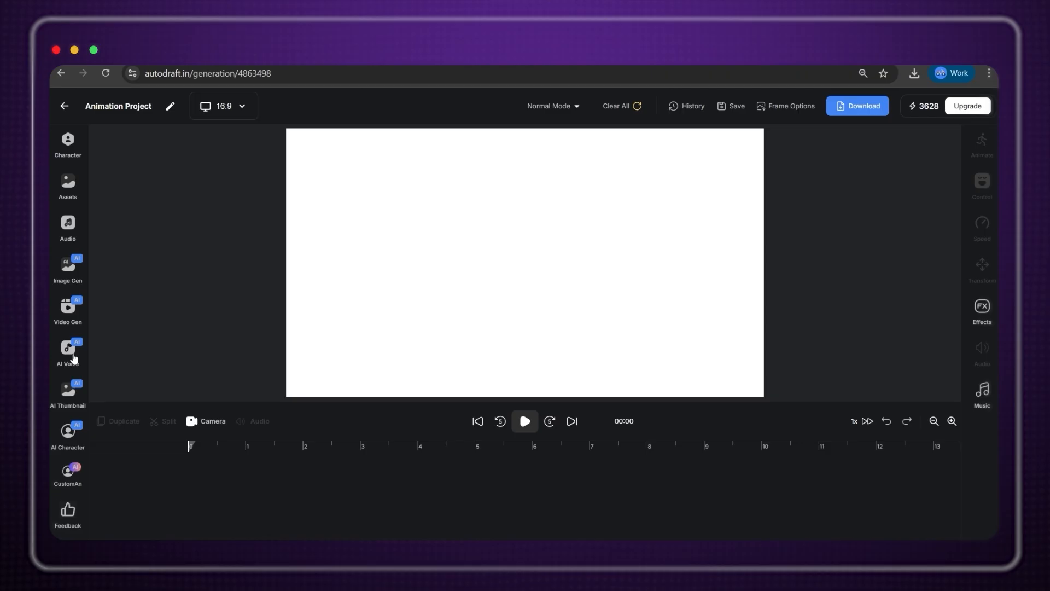
Generate a voice-over of the pasted Autodraft review paragraph in the Sully voice.
{"action": "left_click", "coordinate": [68, 353]}
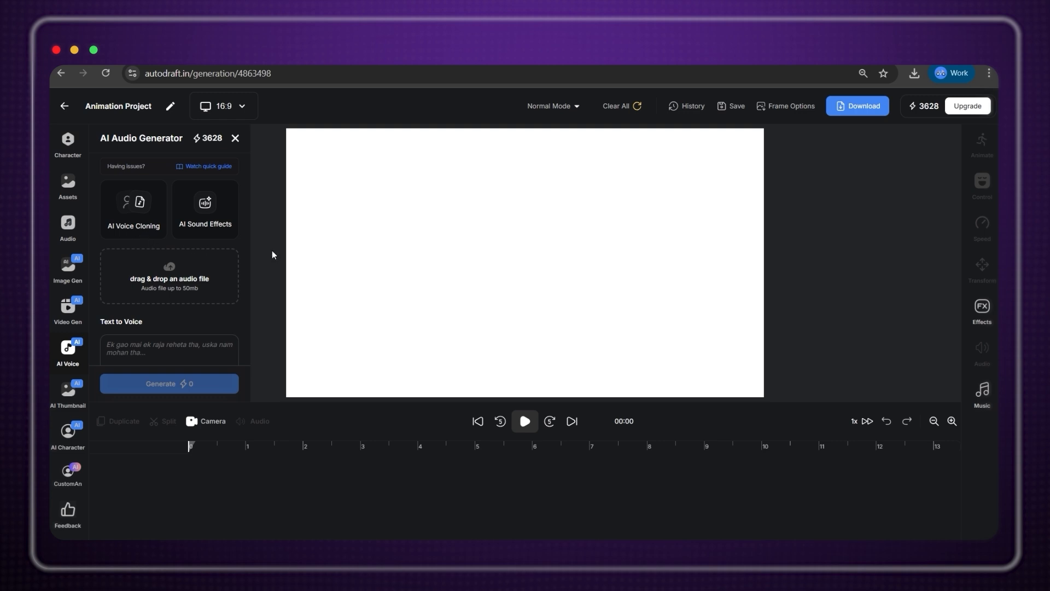
{"action": "scroll", "coordinate": [207, 252], "scroll_direction": "down", "scroll_amount": 2}
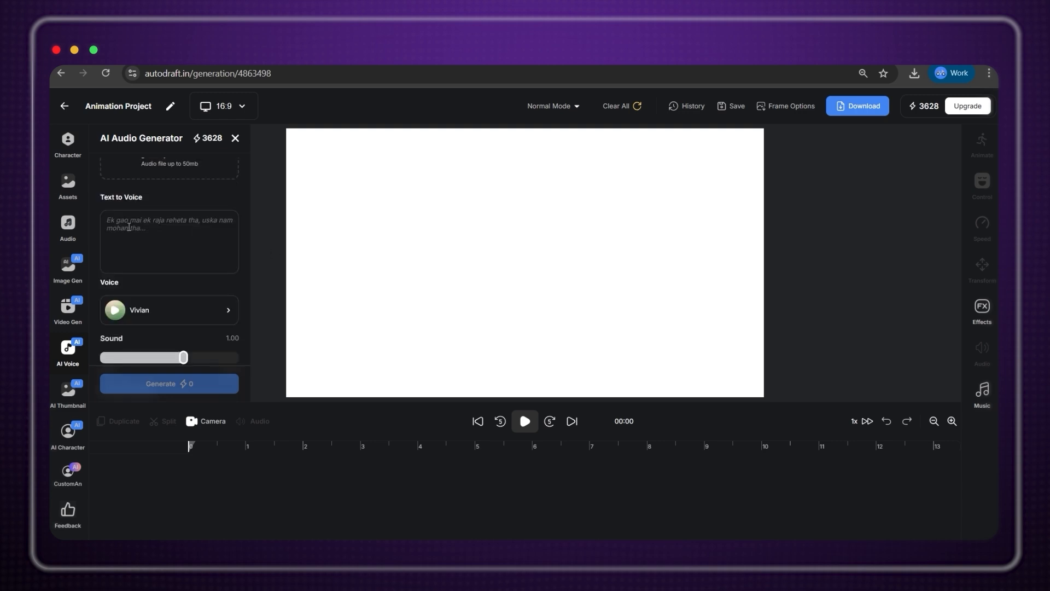
{"action": "left_click", "coordinate": [128, 226]}
{"action": "type", "text": "I've used a lot of AI tools, but Autodraft stands out. The interface is clean, it integrates with everything, and it doesn't just fill space"}
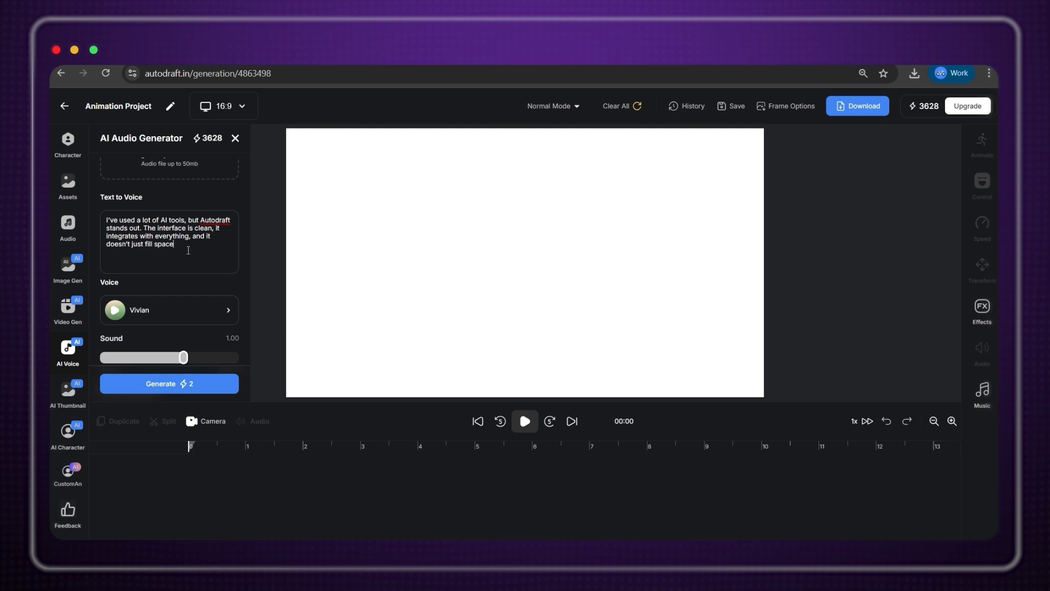
{"action": "left_click", "coordinate": [188, 310]}
{"action": "scroll", "coordinate": [164, 263], "scroll_direction": "down", "scroll_amount": 5}
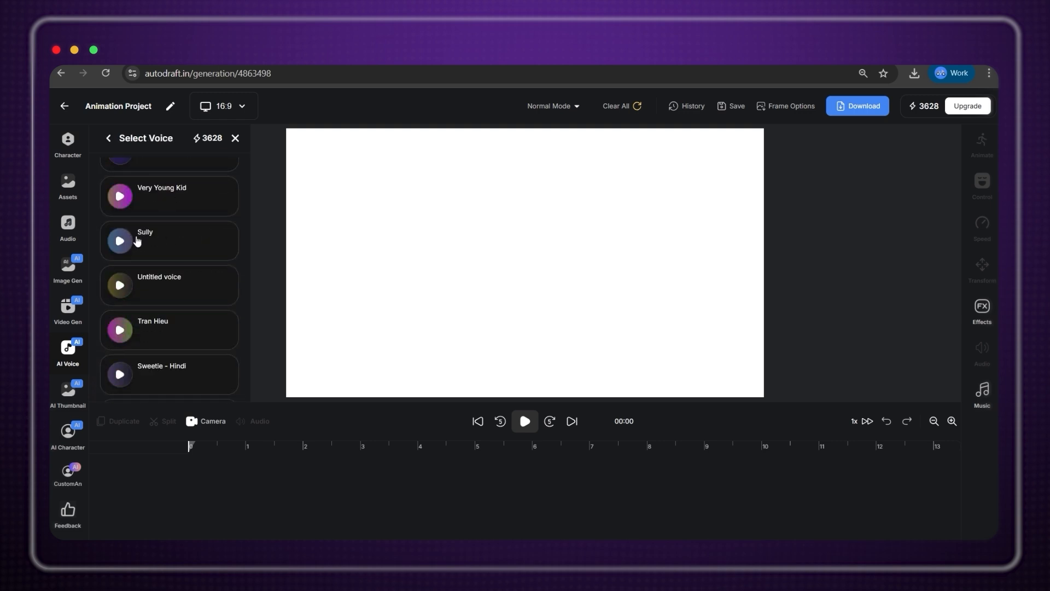
{"action": "left_click", "coordinate": [140, 241]}
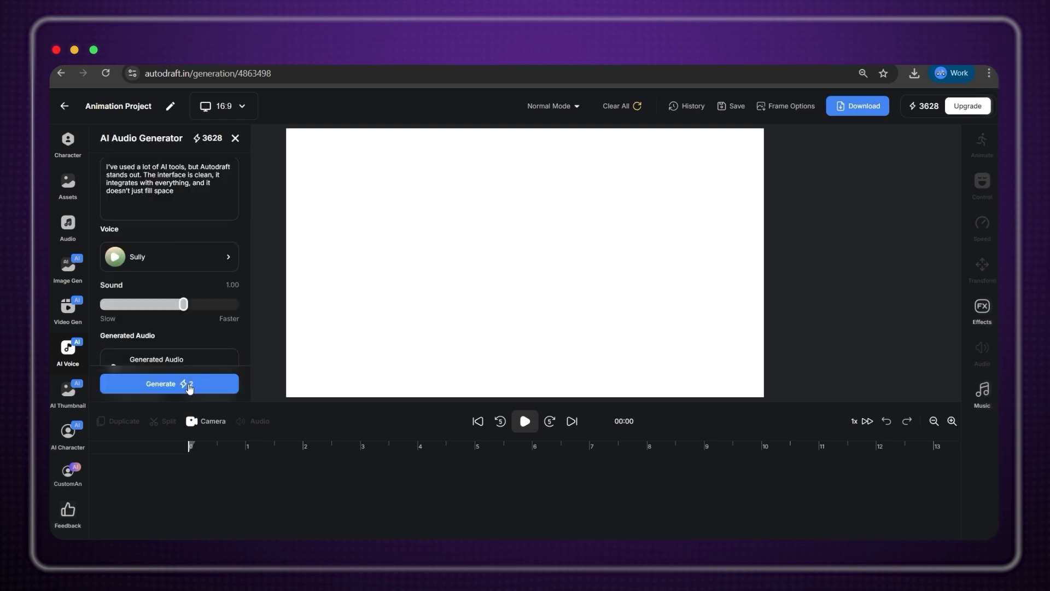
{"action": "left_click", "coordinate": [190, 386]}
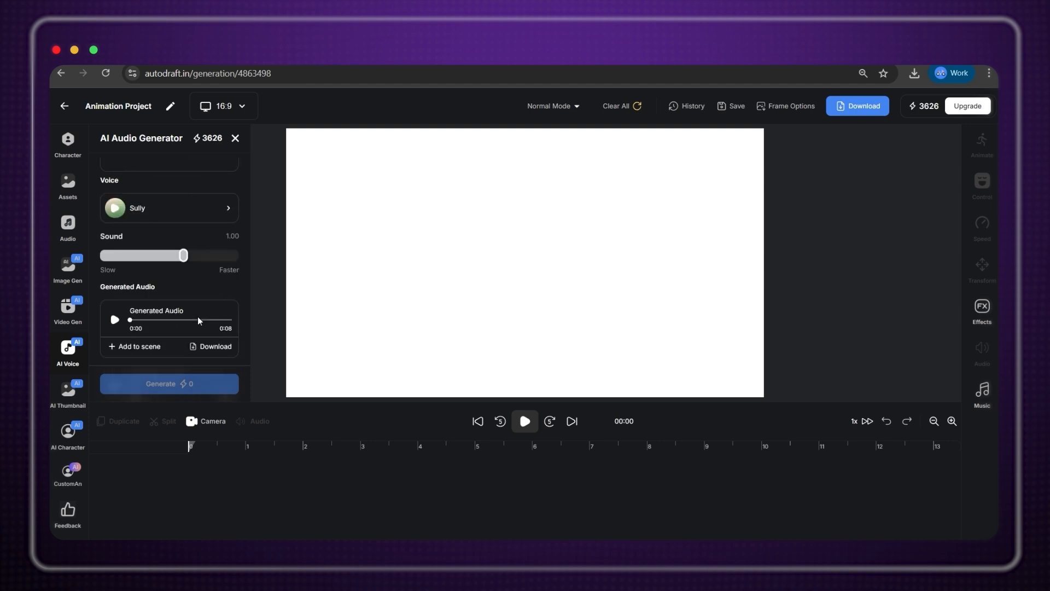
{"action": "scroll", "coordinate": [186, 315], "scroll_direction": "up", "scroll_amount": 3}
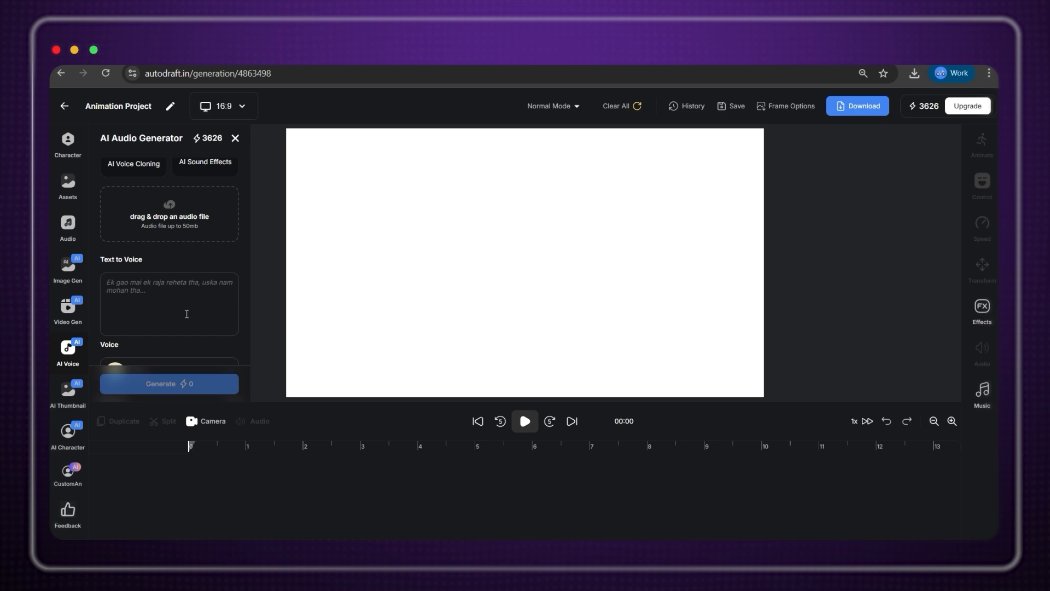
{"action": "scroll", "coordinate": [187, 314], "scroll_direction": "up", "scroll_amount": 2}
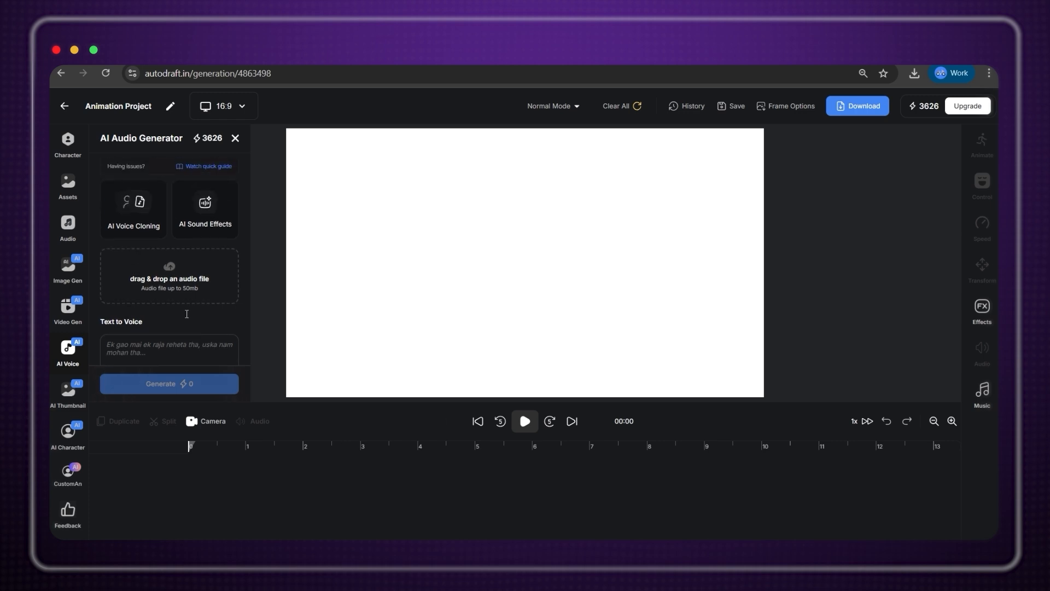
Upload the My voice recording and convert it to the Villains, Anti-Heroes, and Rogue Dialogue voice.
{"action": "left_click", "coordinate": [182, 279]}
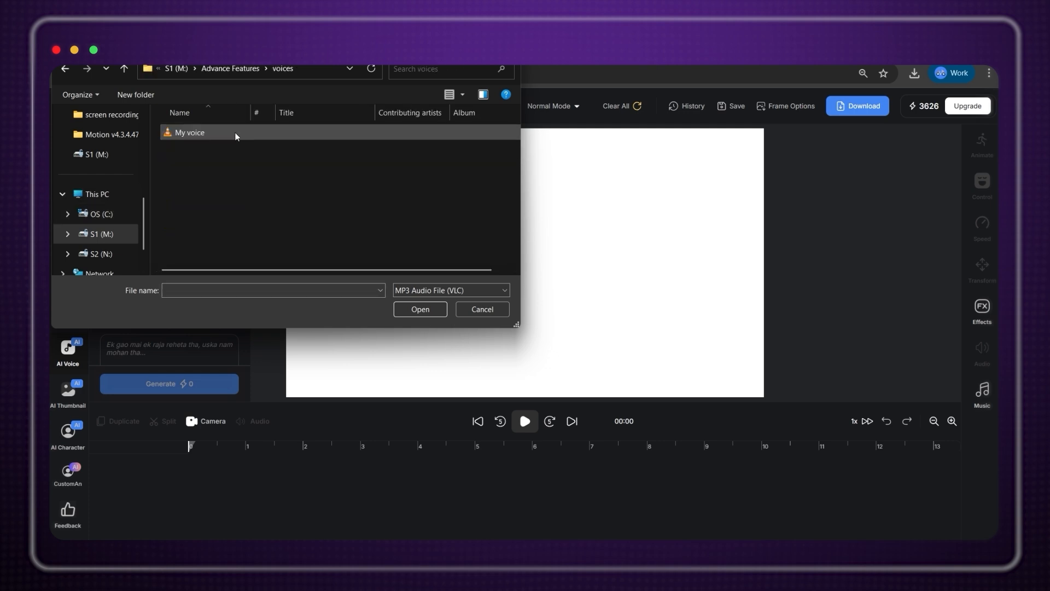
{"action": "left_click", "coordinate": [235, 133]}
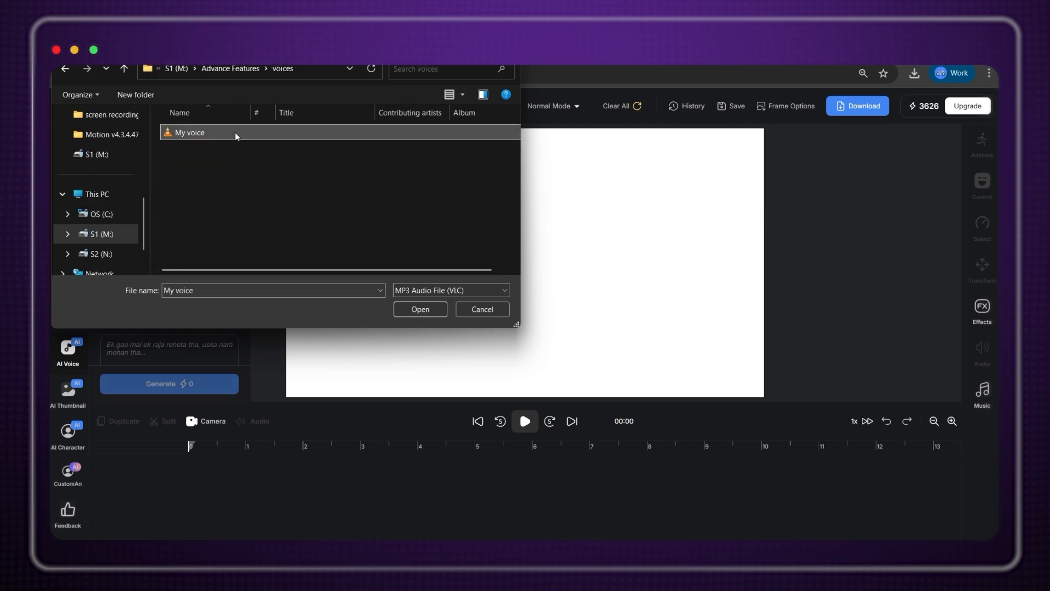
{"action": "left_click", "coordinate": [422, 309]}
{"action": "left_click", "coordinate": [178, 329]}
{"action": "scroll", "coordinate": [196, 306], "scroll_direction": "down", "scroll_amount": 3}
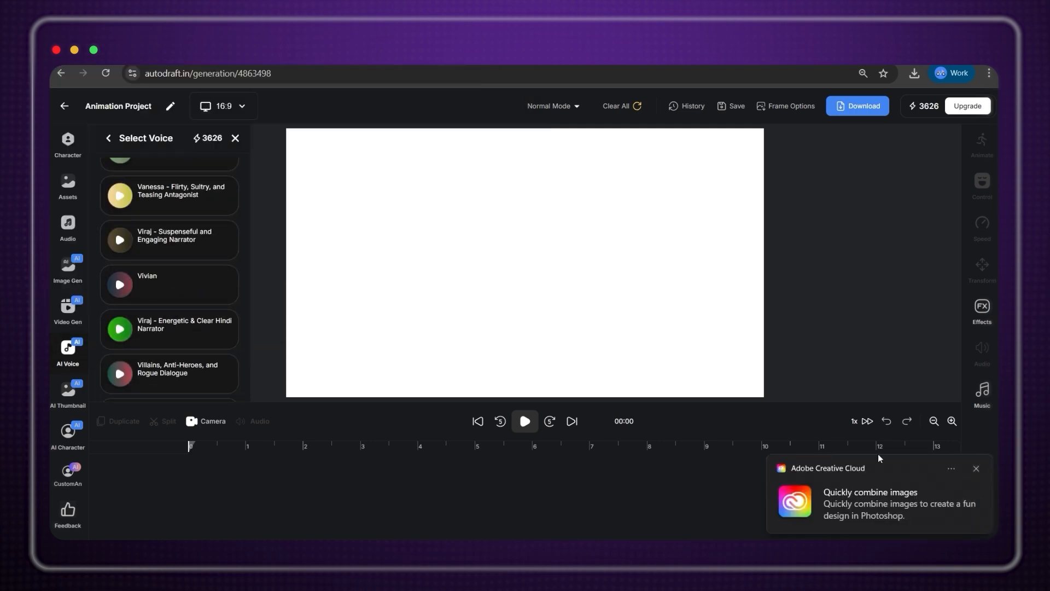
{"action": "scroll", "coordinate": [196, 272], "scroll_direction": "down", "scroll_amount": 1}
{"action": "left_click", "coordinate": [205, 320]}
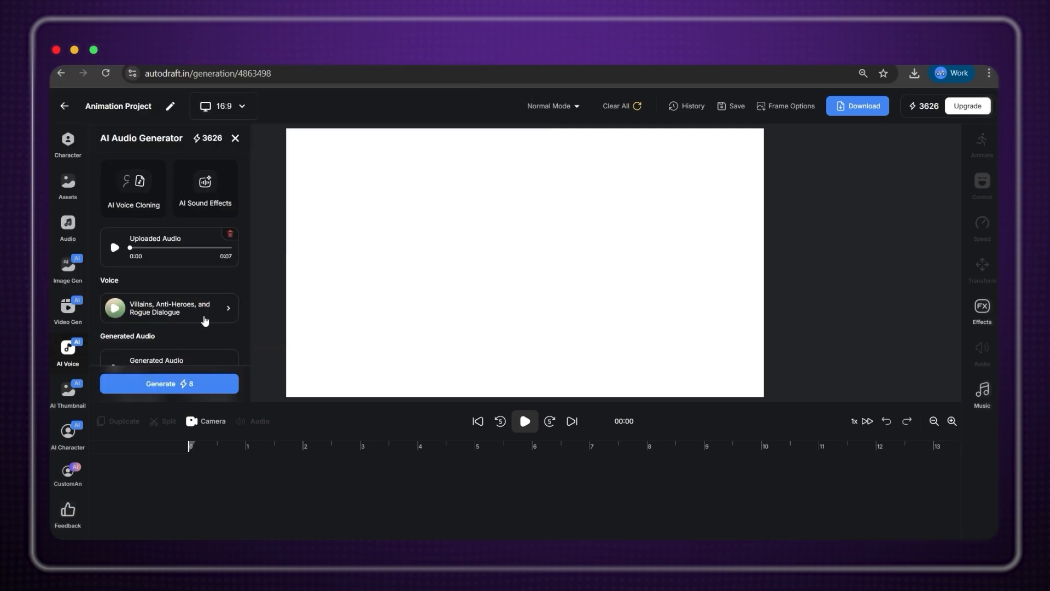
{"action": "left_click", "coordinate": [209, 386]}
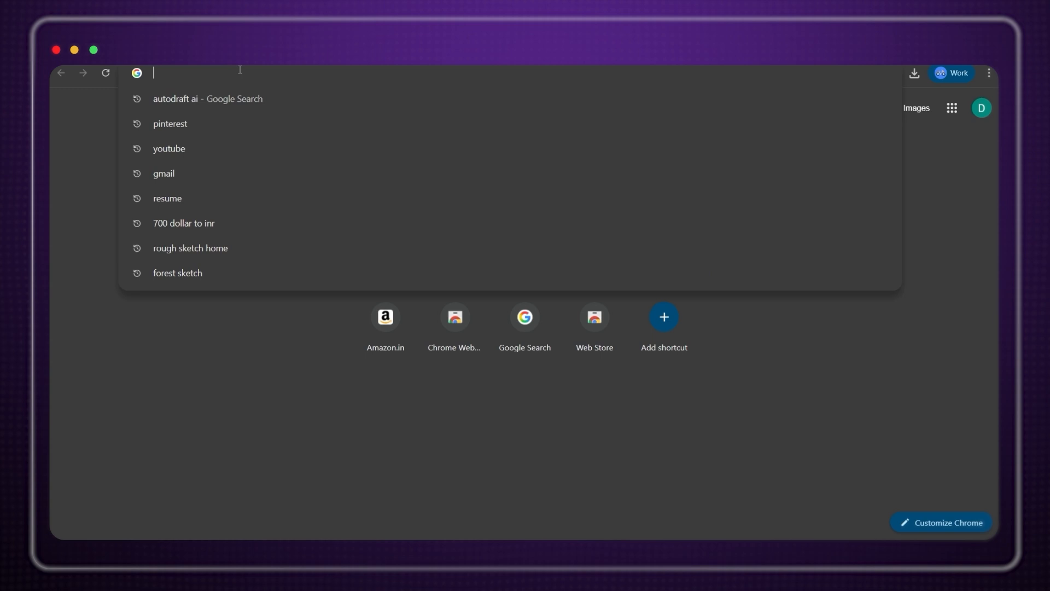
Search Google Images for 'Urban rooftop view'.
{"action": "type", "text": "Urban rooftop view"}
{"action": "key", "text": "Return"}
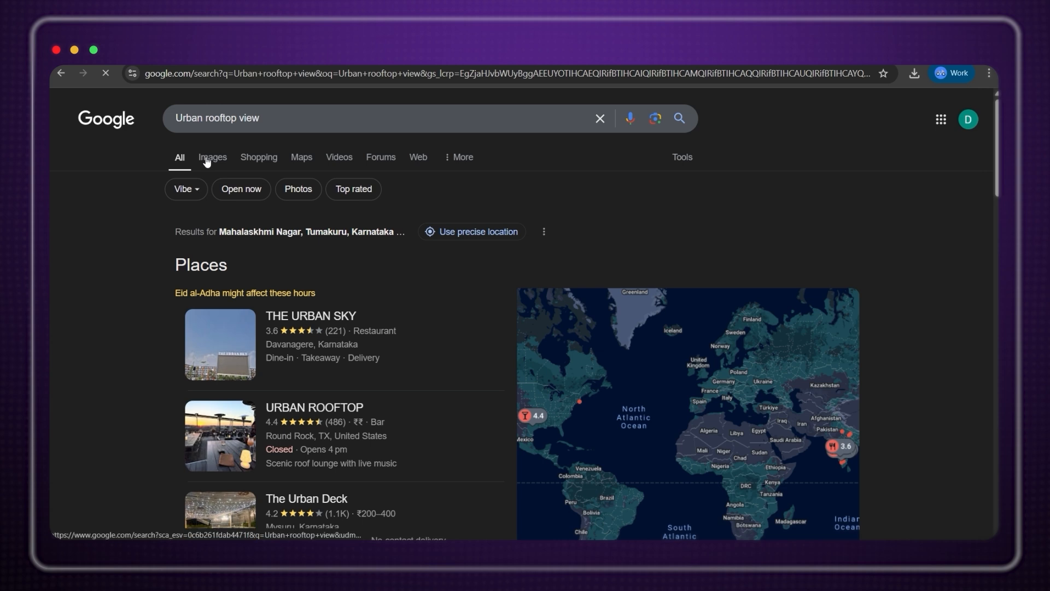
{"action": "left_click", "coordinate": [206, 161]}
Enlarge the second rooftop photo and snip it to the clipboard.
{"action": "left_click", "coordinate": [329, 282]}
{"action": "key", "text": "super+shift+s"}
{"action": "left_click_drag", "start_coordinate": [680, 257], "coordinate": [914, 408]}
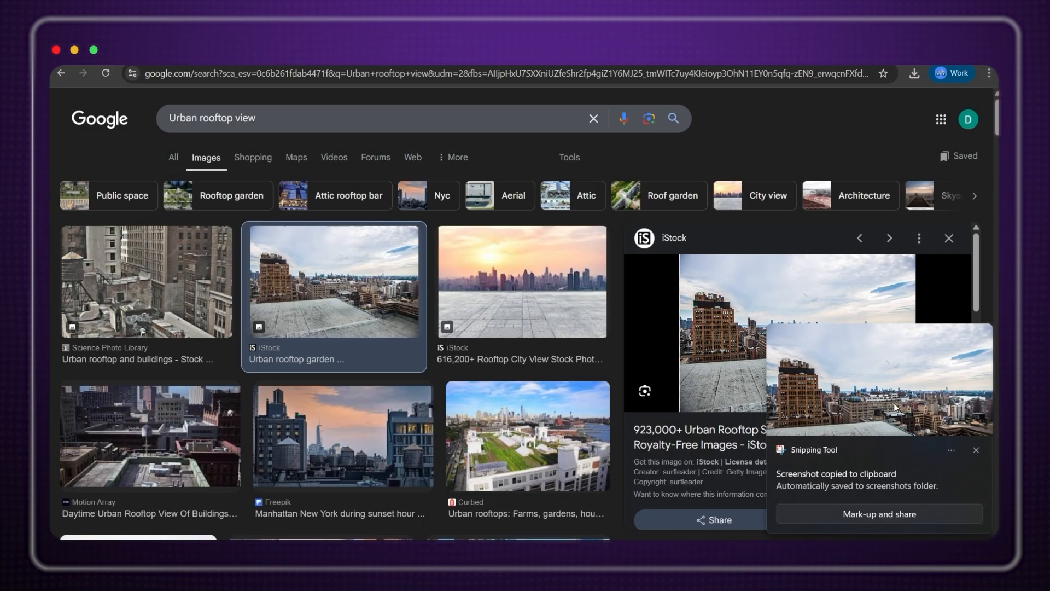
{"action": "left_click", "coordinate": [976, 448]}
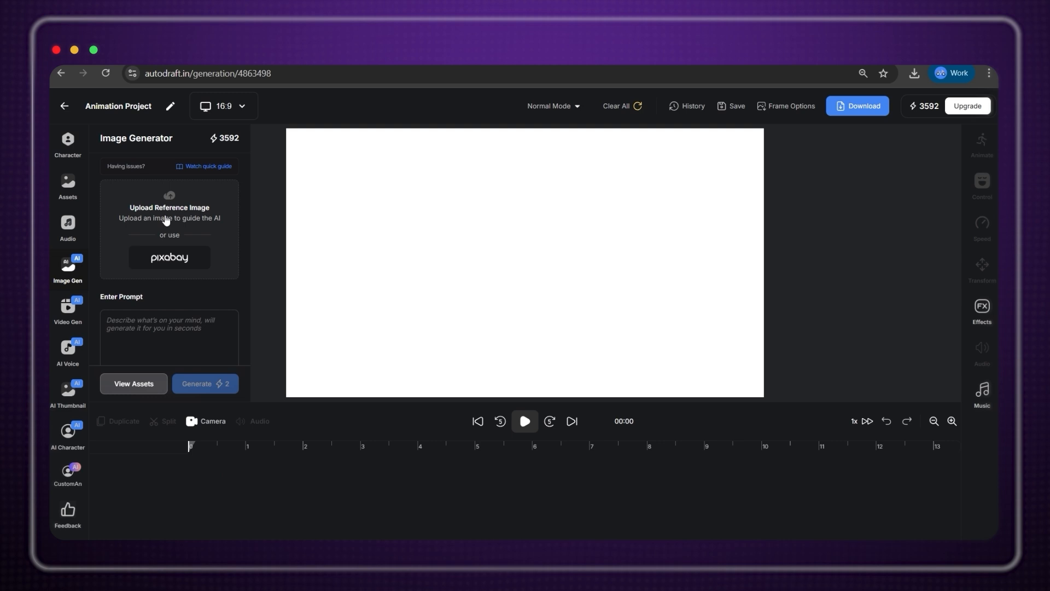
Upload the newest rooftop screenshot as the reference image, keeping it uncropped.
{"action": "left_click", "coordinate": [166, 220]}
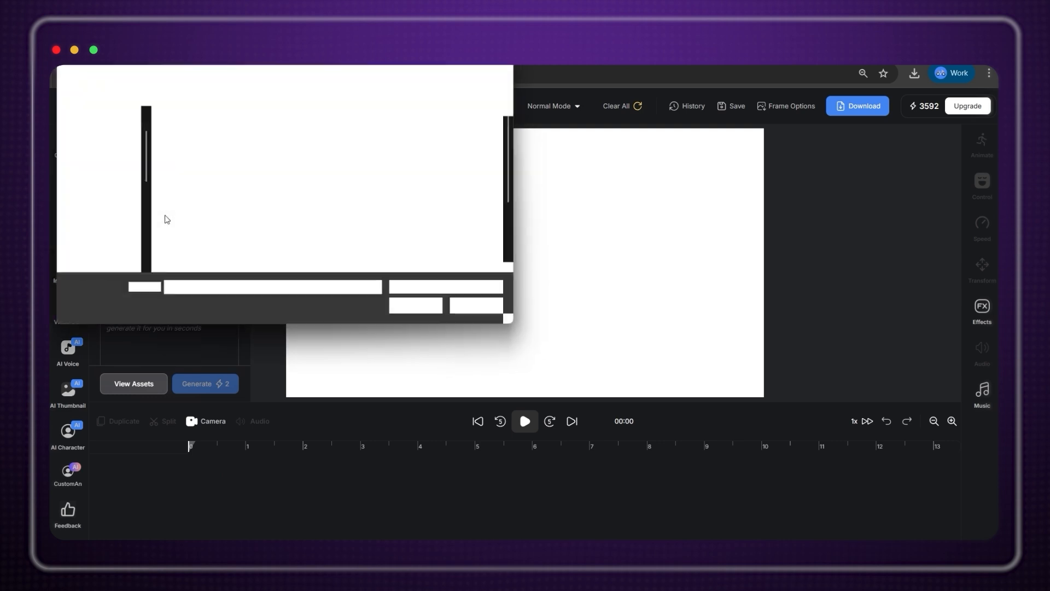
{"action": "scroll", "coordinate": [337, 215], "scroll_direction": "down", "scroll_amount": 1}
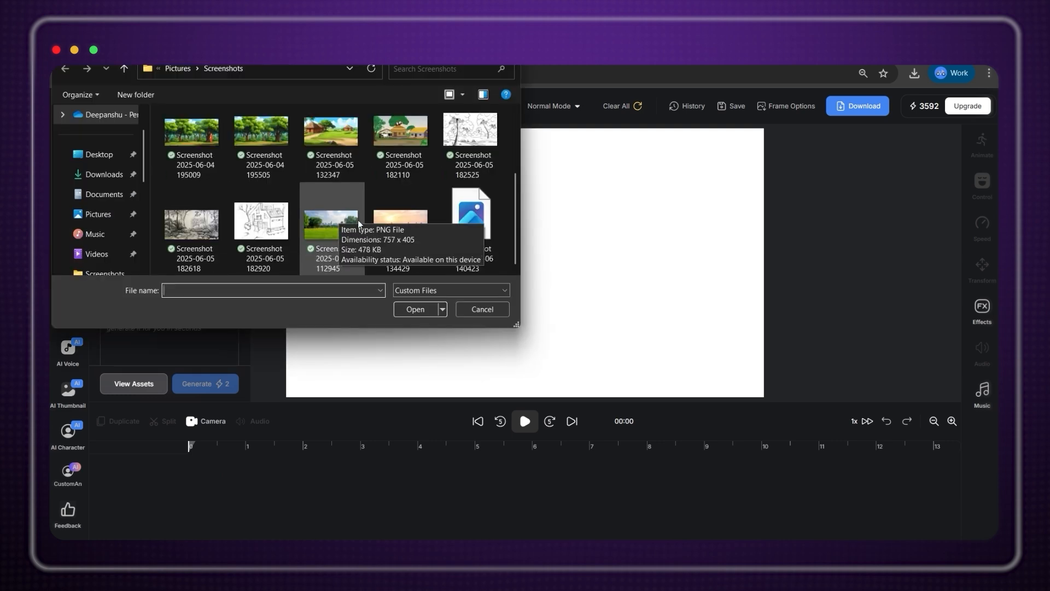
{"action": "left_click", "coordinate": [484, 232]}
{"action": "left_click", "coordinate": [408, 312]}
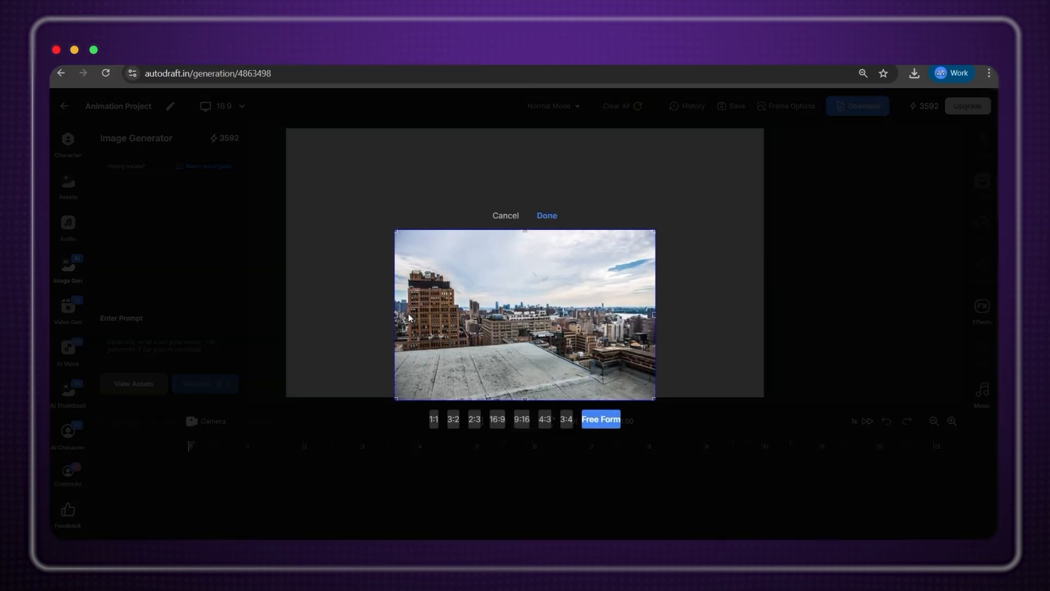
{"action": "left_click", "coordinate": [567, 419]}
{"action": "left_click", "coordinate": [596, 421]}
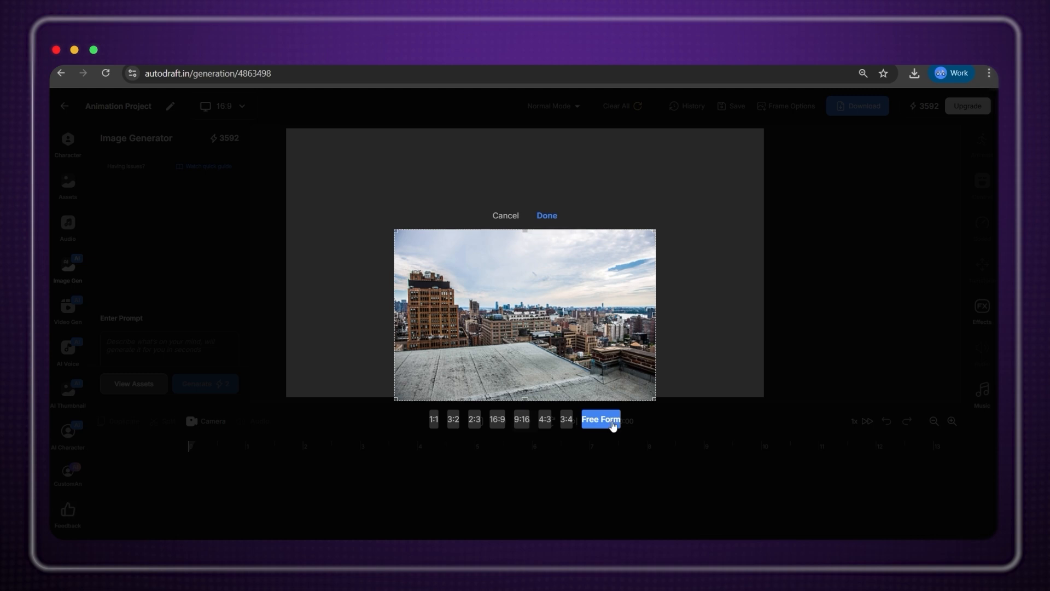
{"action": "left_click", "coordinate": [547, 216]}
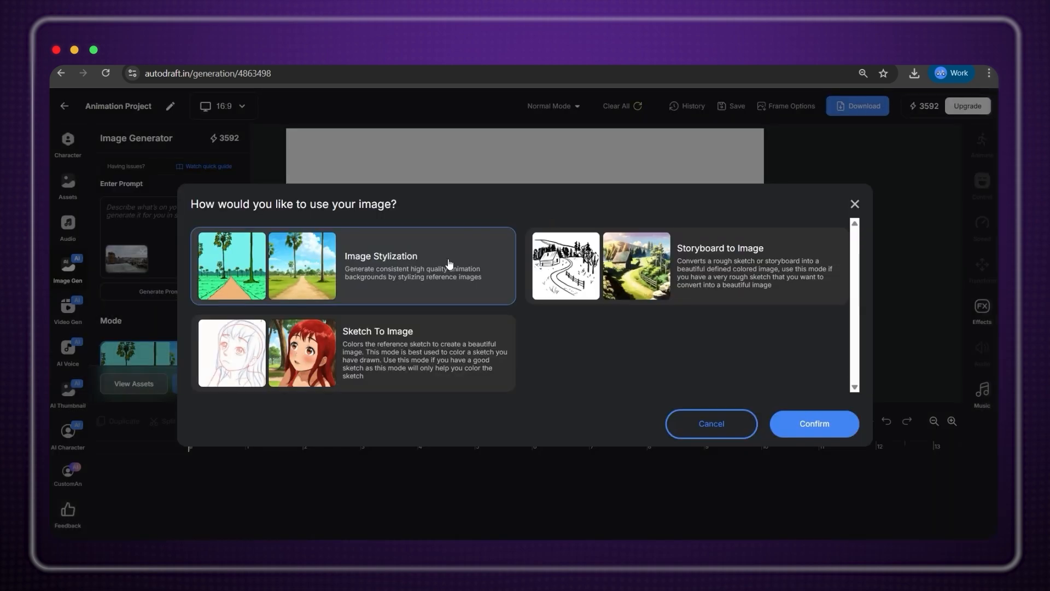
Use Image Stylization mode, auto-write a prompt and generate the stylized cityscape.
{"action": "left_click", "coordinate": [650, 292]}
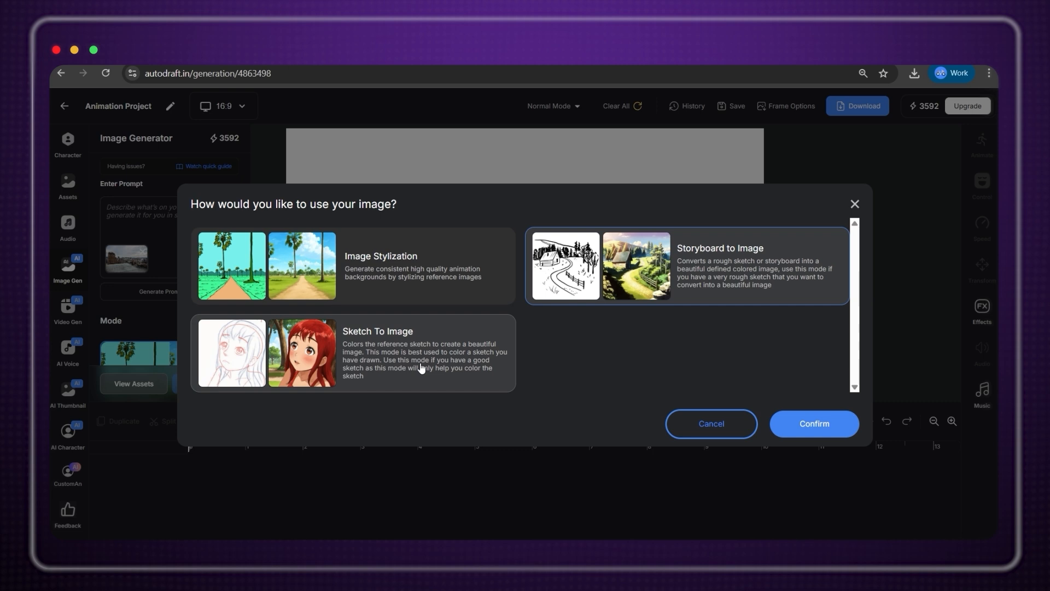
{"action": "left_click", "coordinate": [437, 277]}
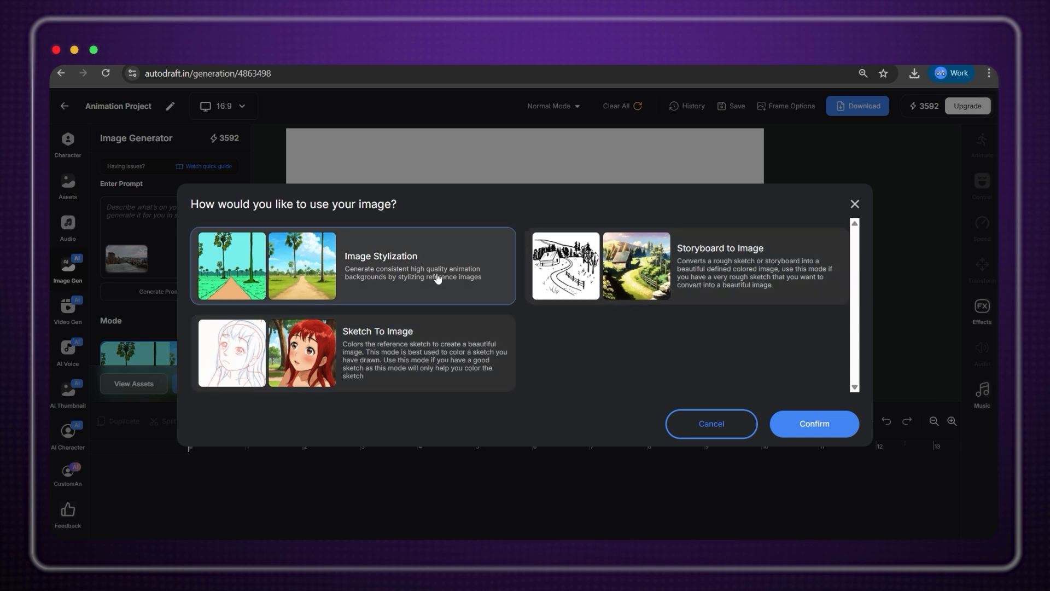
{"action": "left_click", "coordinate": [822, 431]}
{"action": "left_click", "coordinate": [192, 290]}
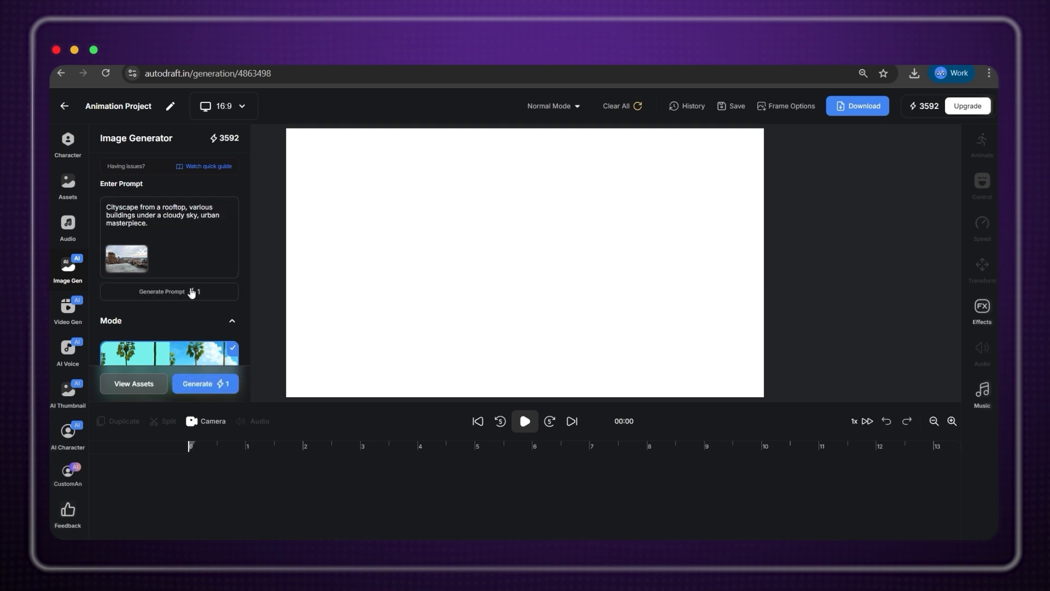
{"action": "left_click", "coordinate": [206, 384]}
{"action": "scroll", "coordinate": [215, 370], "scroll_direction": "down", "scroll_amount": 5}
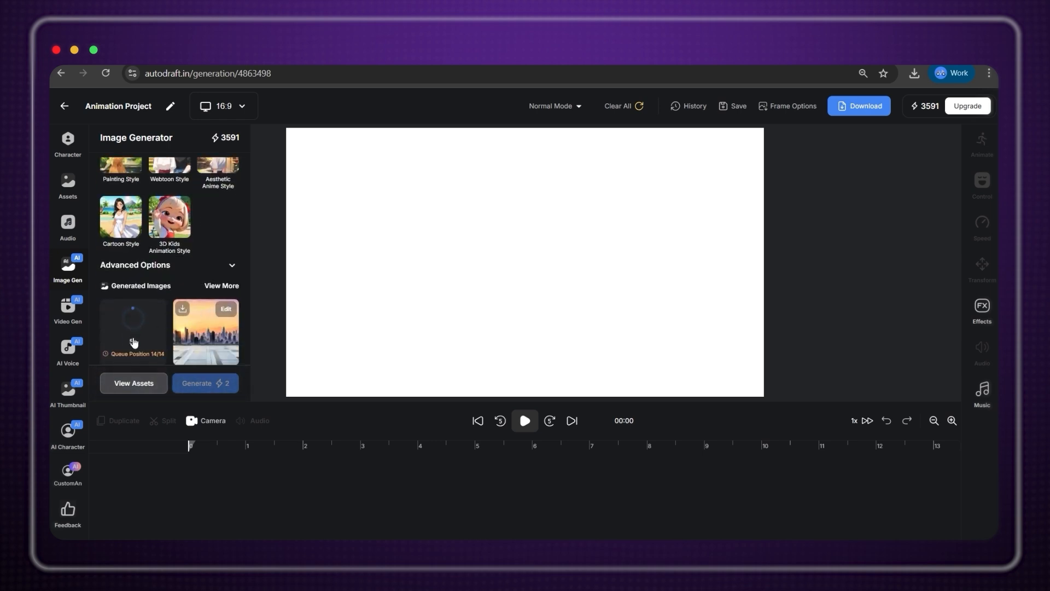
Search the web in a new tab for 'sketch of rocky mountain'.
{"action": "key", "text": "super+t"}
{"action": "type", "text": "sket"}
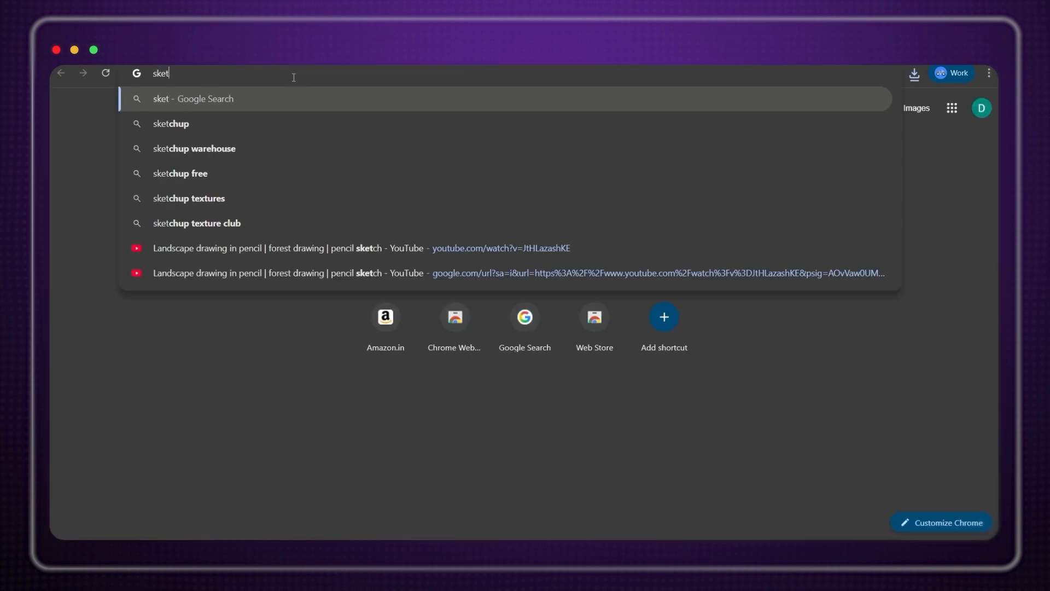
{"action": "type", "text": "ch of rocky mountain"}
{"action": "key", "text": "Return"}
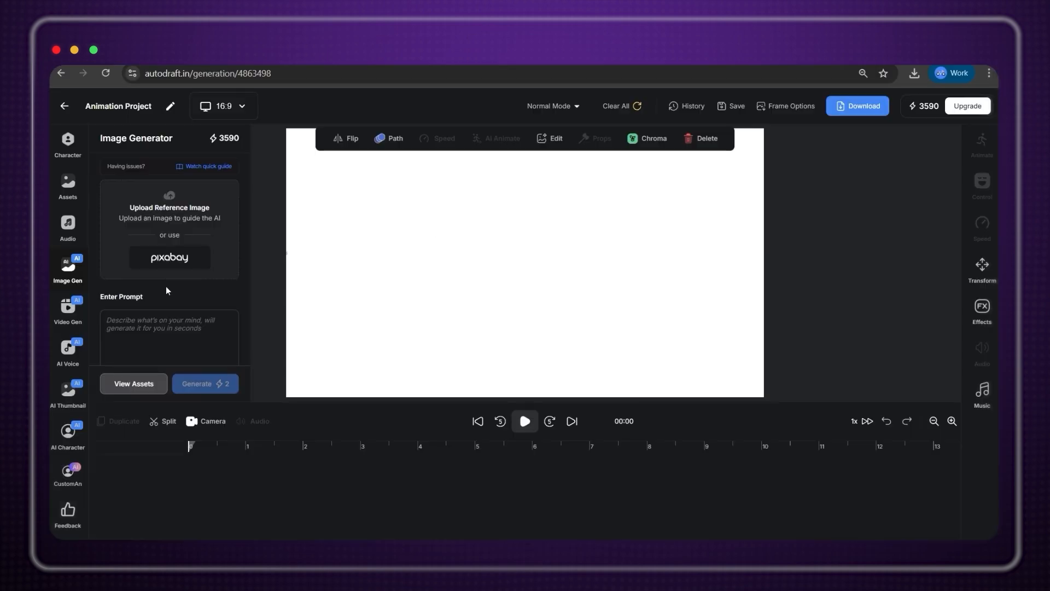
Upload the mountain sketch with a Free Form crop covering the whole sketch, and generate.
{"action": "left_click", "coordinate": [167, 229]}
{"action": "left_click", "coordinate": [203, 224]}
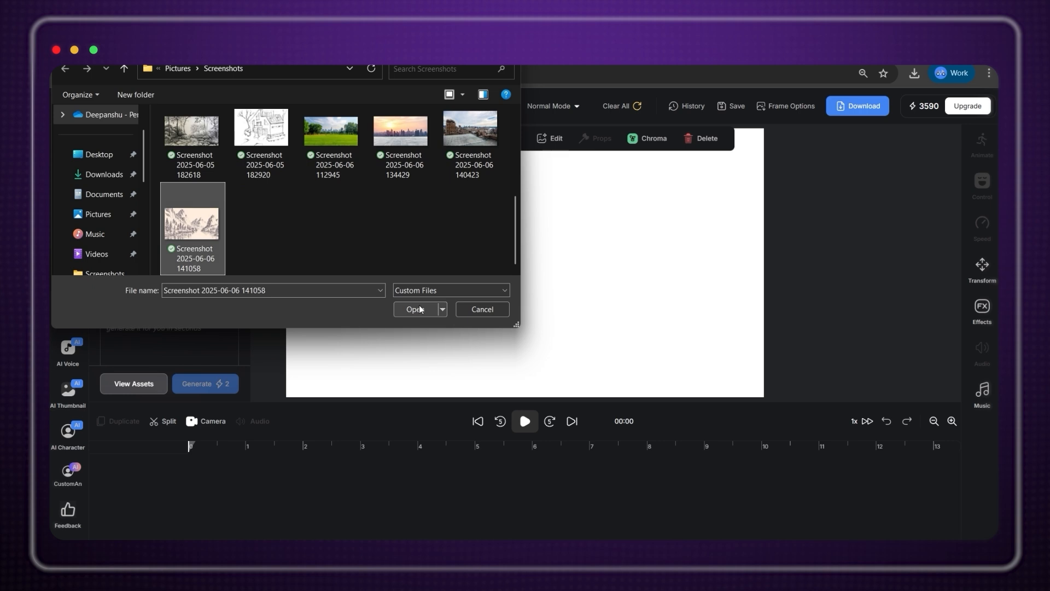
{"action": "left_click", "coordinate": [416, 309]}
{"action": "left_click", "coordinate": [634, 435]}
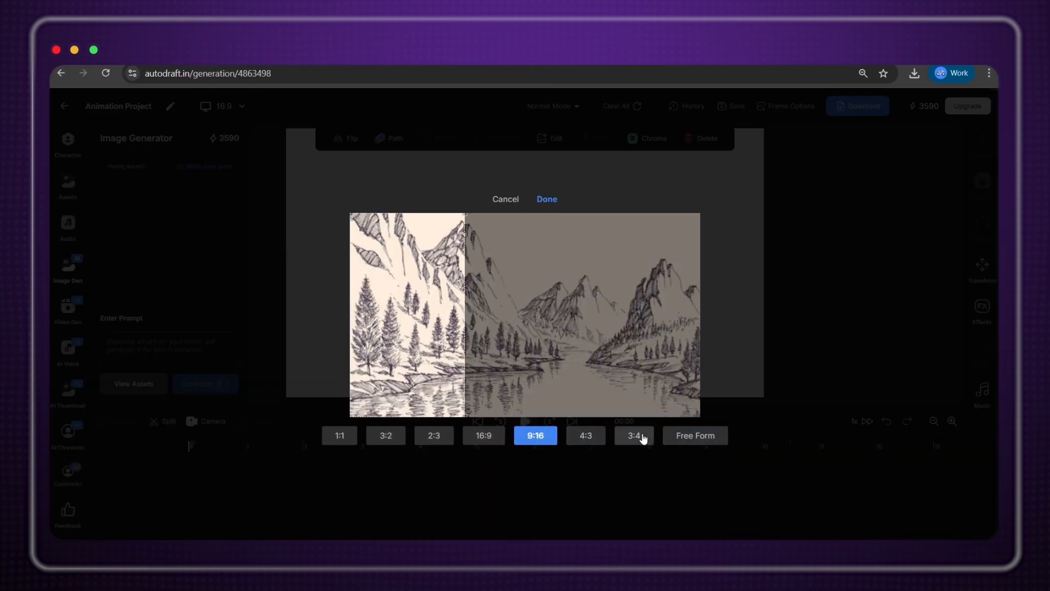
{"action": "left_click_drag", "start_coordinate": [503, 316], "coordinate": [701, 314]}
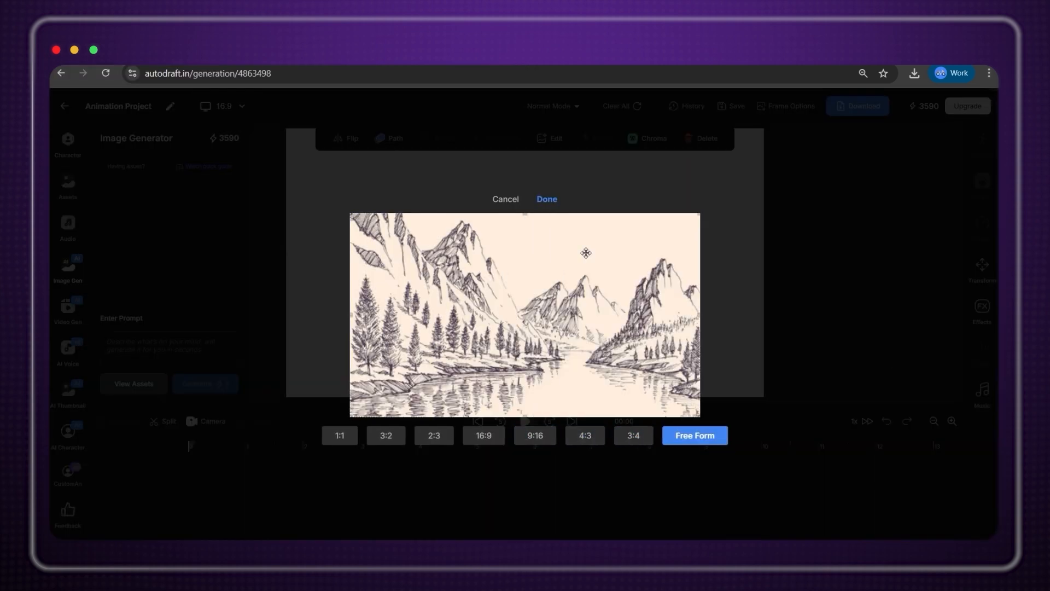
{"action": "left_click", "coordinate": [547, 200]}
{"action": "left_click", "coordinate": [833, 426]}
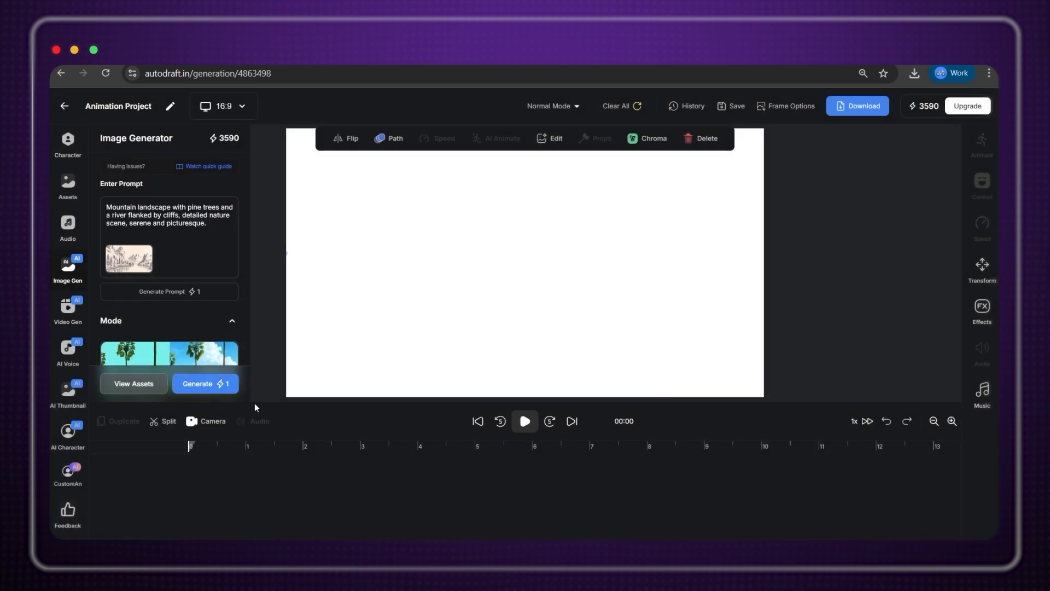
{"action": "left_click", "coordinate": [218, 385]}
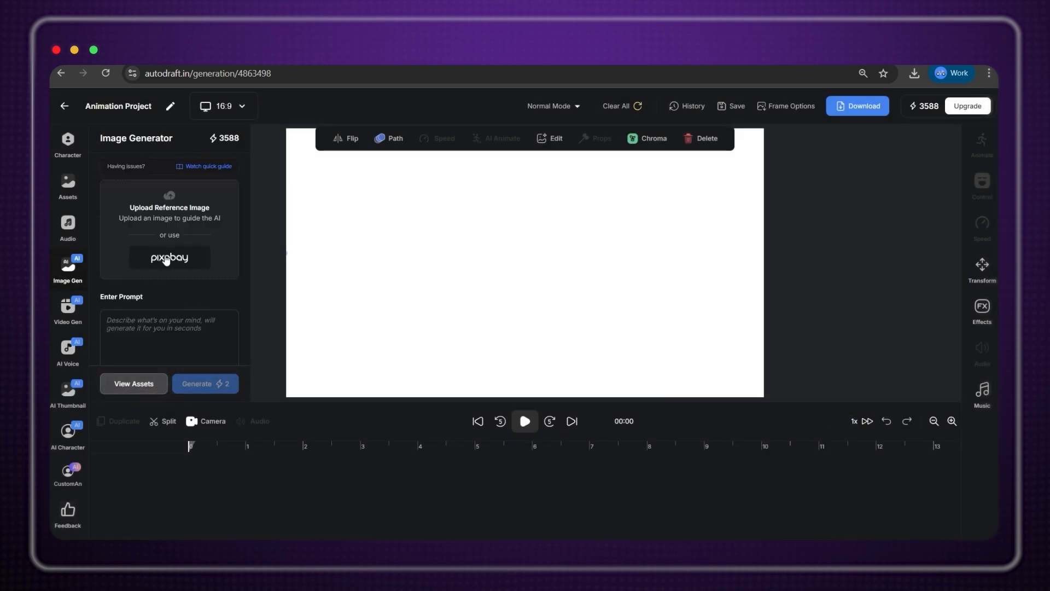
Upload the classroom sketch screenshot as the reference image.
{"action": "left_click", "coordinate": [189, 219]}
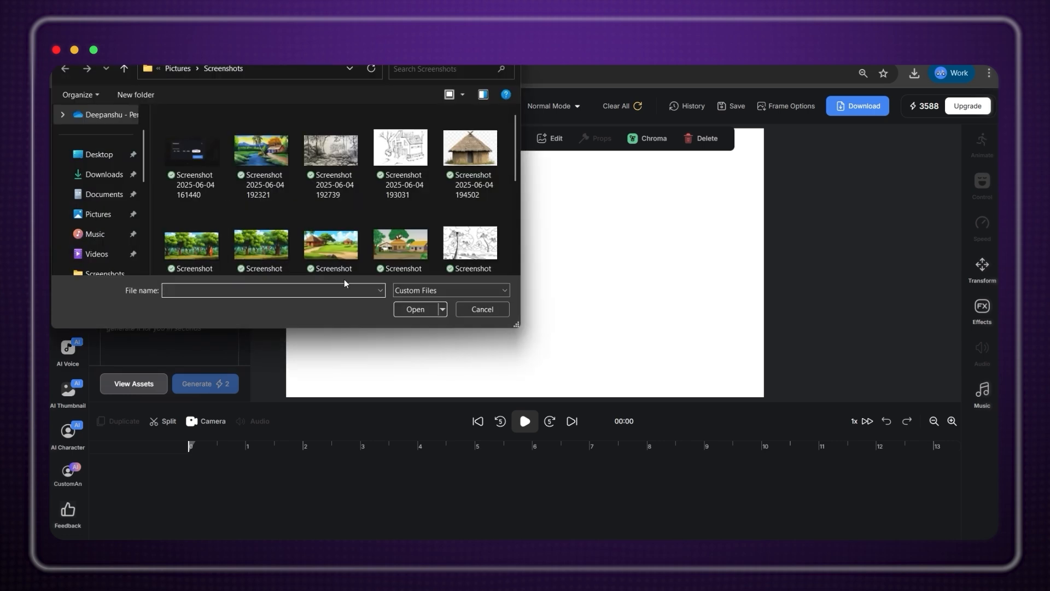
{"action": "scroll", "coordinate": [361, 246], "scroll_direction": "down", "scroll_amount": 2}
{"action": "left_click", "coordinate": [262, 227]}
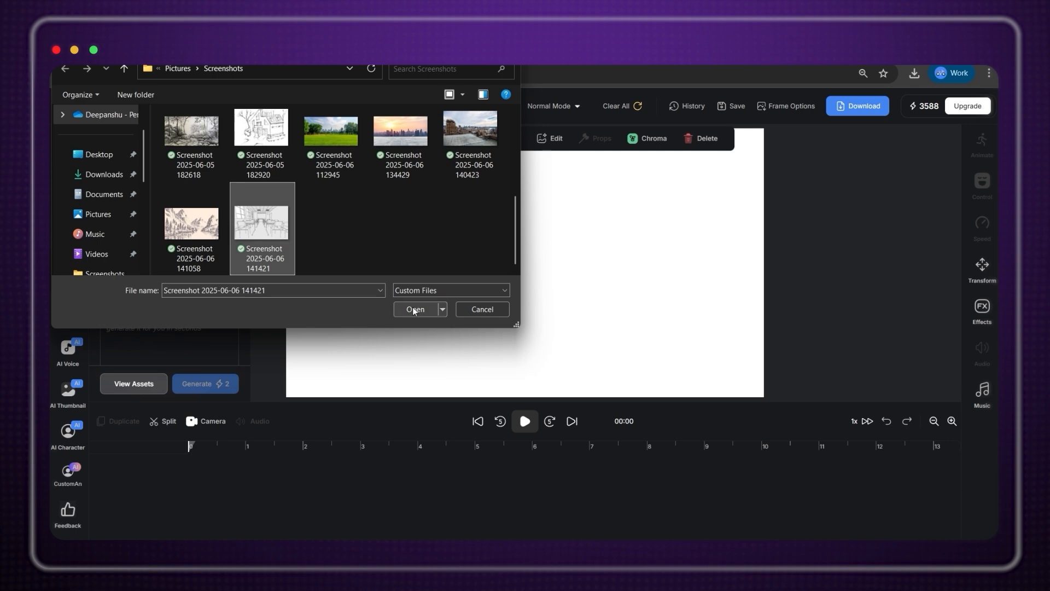
{"action": "left_click", "coordinate": [414, 309]}
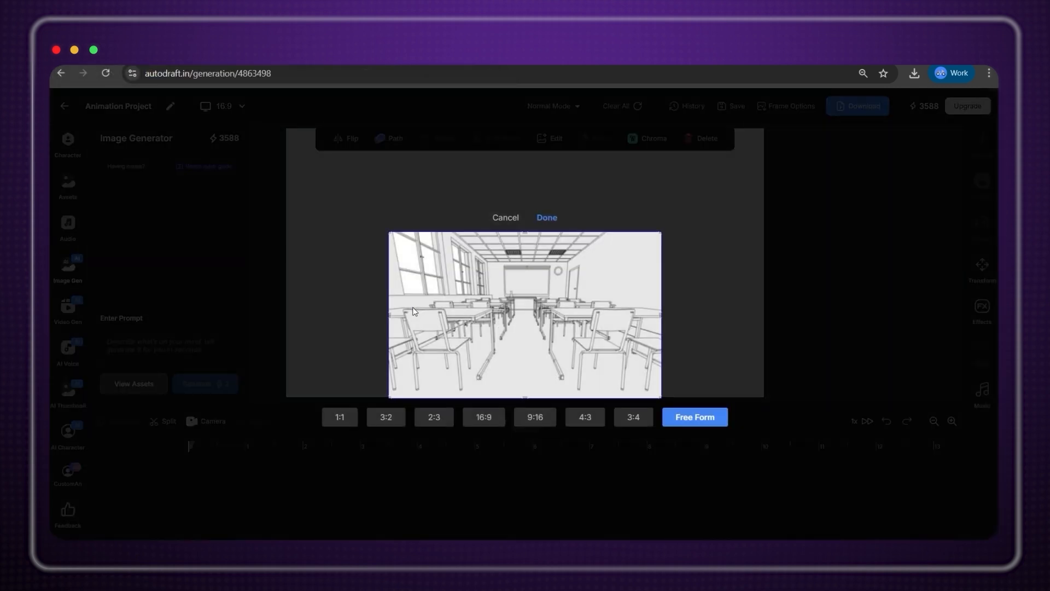
{"action": "left_click", "coordinate": [552, 221]}
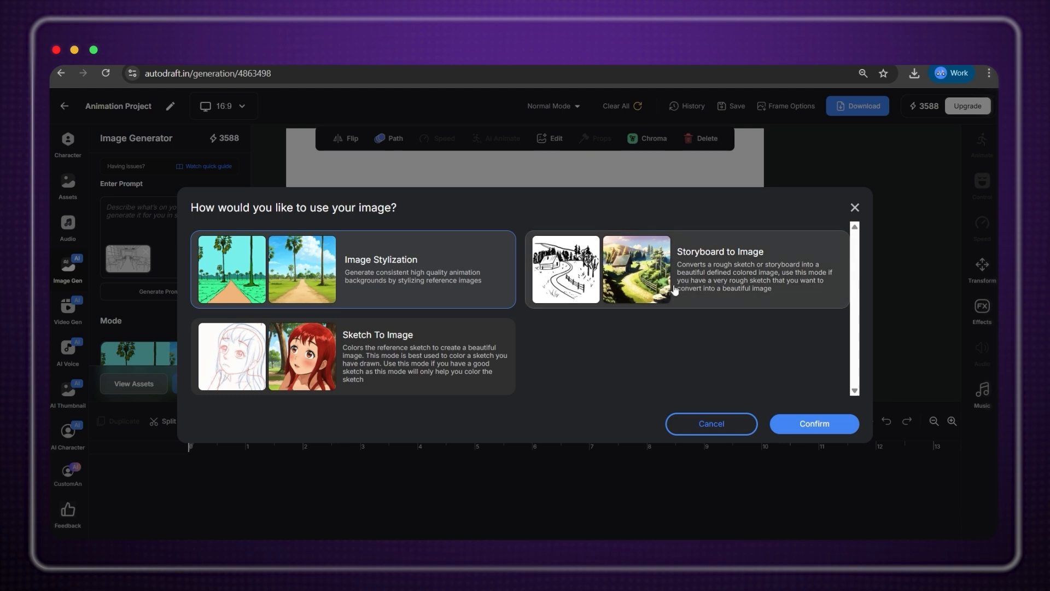
Use Storyboard to Image mode and auto-write a prompt from the classroom sketch.
{"action": "left_click", "coordinate": [732, 286]}
{"action": "left_click", "coordinate": [814, 425]}
{"action": "left_click", "coordinate": [166, 293]}
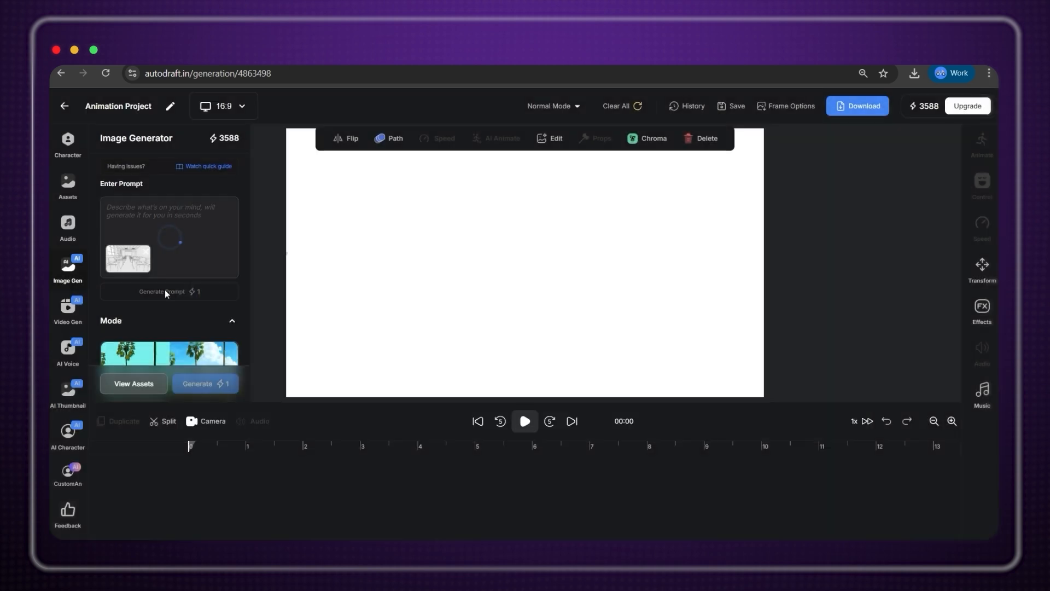
{"action": "scroll", "coordinate": [165, 290], "scroll_direction": "down", "scroll_amount": 10}
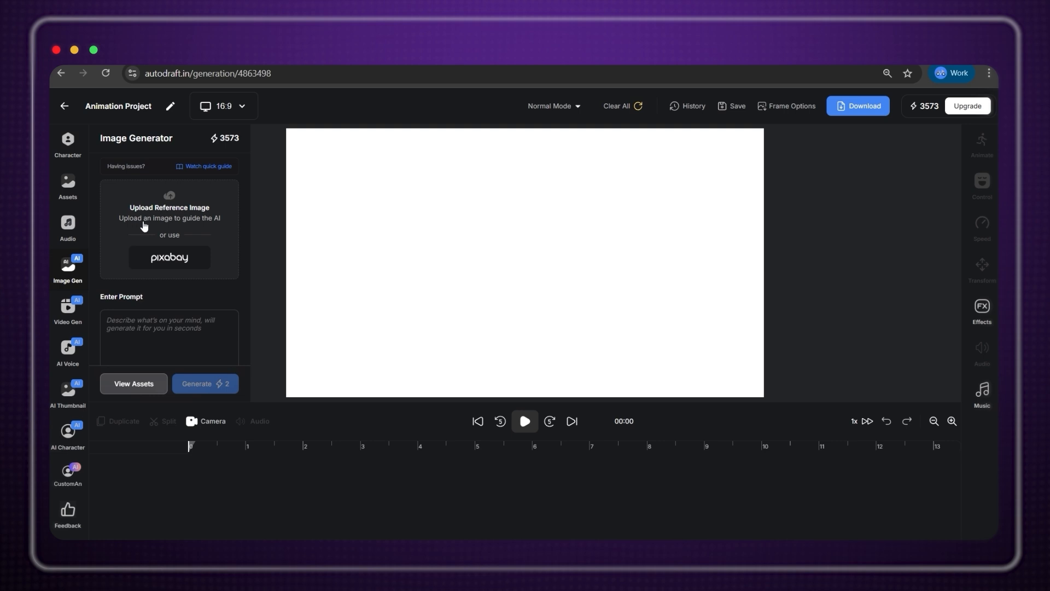
Load the tree photo screenshot as the new reference image with its crop accepted.
{"action": "left_click", "coordinate": [152, 228]}
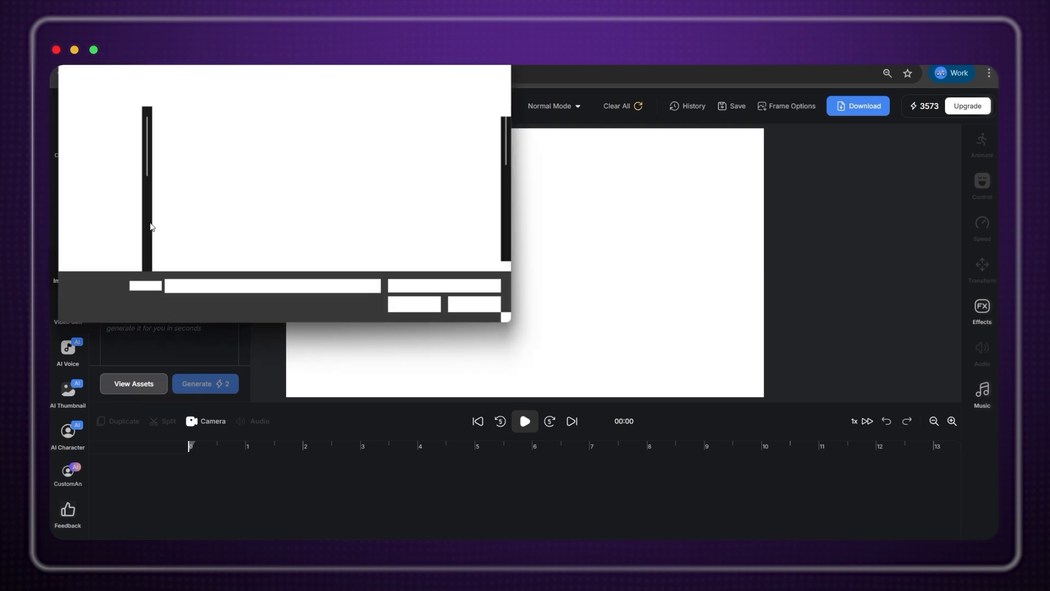
{"action": "scroll", "coordinate": [234, 205], "scroll_direction": "down", "scroll_amount": 5}
{"action": "left_click", "coordinate": [192, 213]}
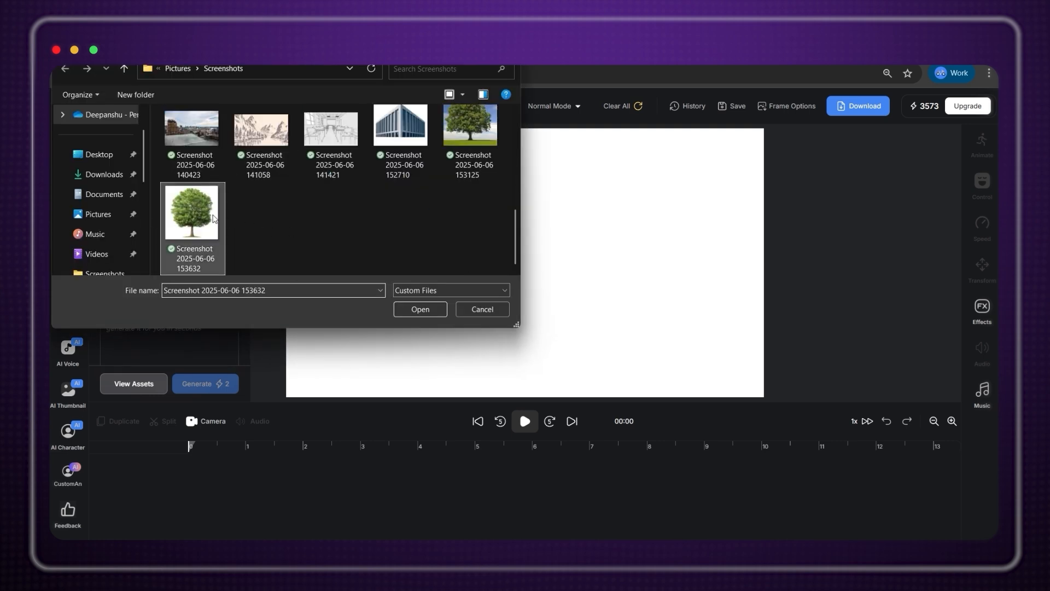
{"action": "left_click", "coordinate": [421, 310]}
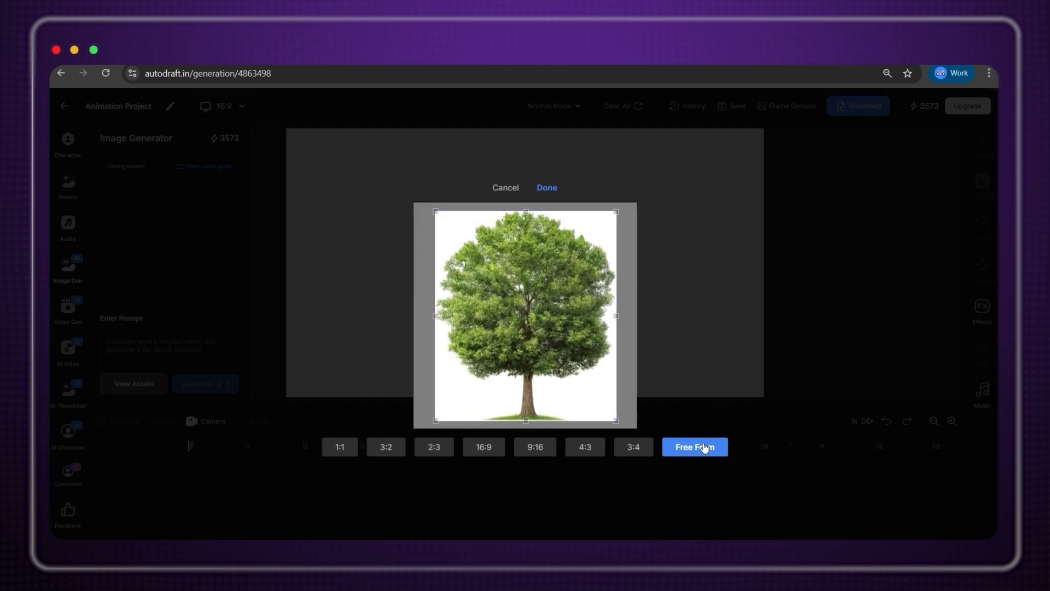
{"action": "left_click", "coordinate": [547, 190]}
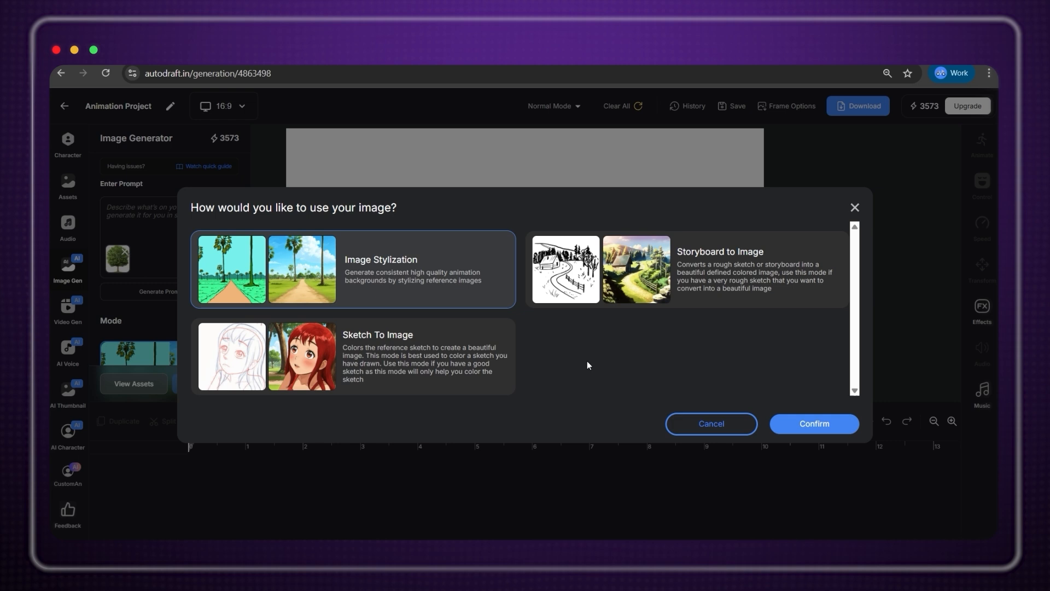
{"action": "scroll", "coordinate": [203, 325], "scroll_direction": "down", "scroll_amount": 6}
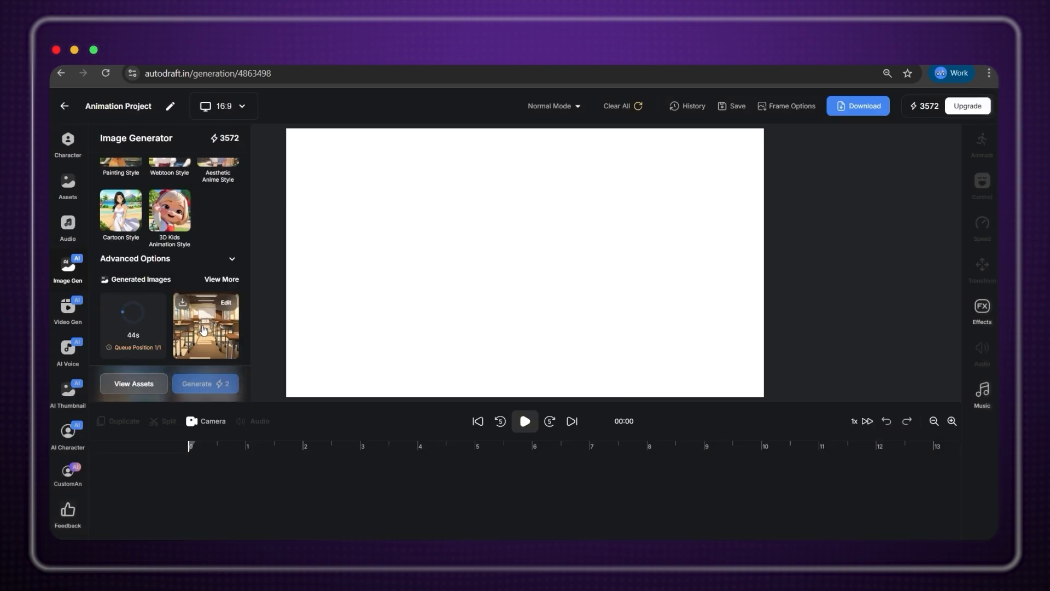
Add the winged fairy in a walk pose at the lower right of the school scene and preview it.
{"action": "left_click", "coordinate": [69, 144]}
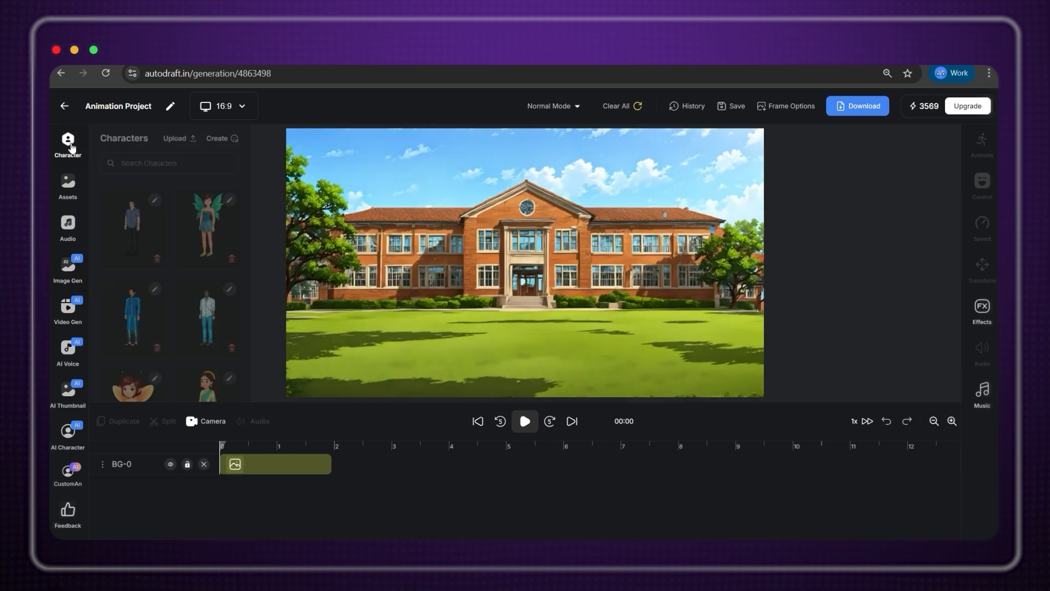
{"action": "left_click", "coordinate": [207, 224]}
{"action": "left_click", "coordinate": [137, 346]}
{"action": "left_click_drag", "start_coordinate": [512, 178], "coordinate": [480, 297]}
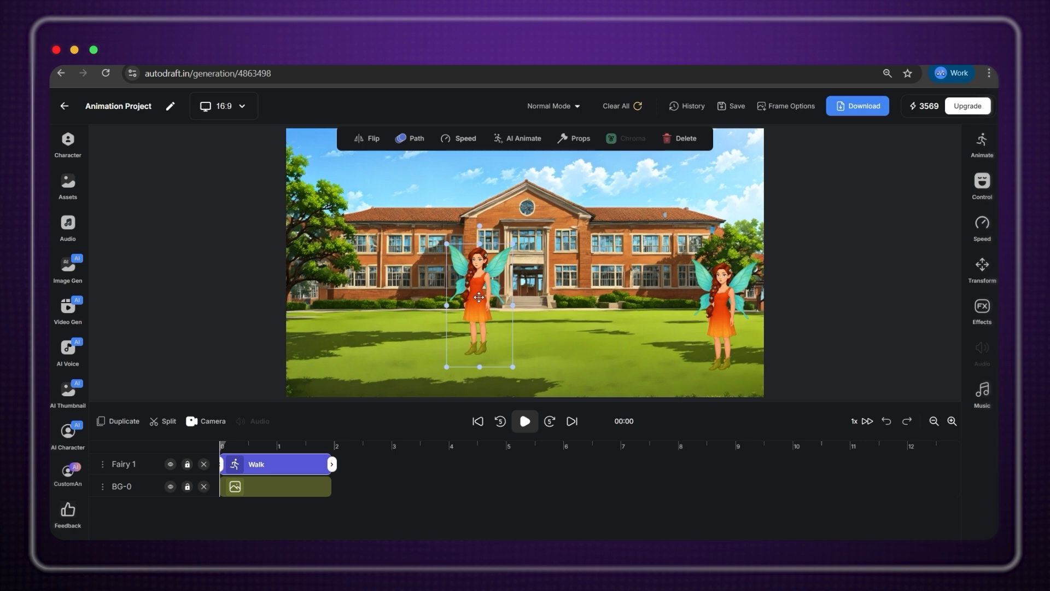
{"action": "key", "text": "space"}
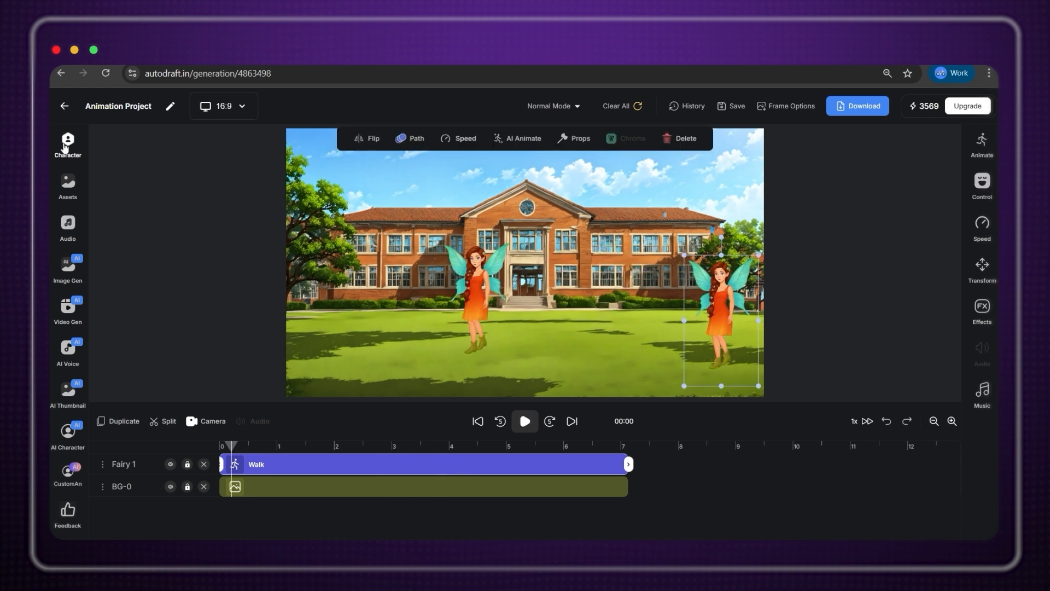
{"action": "left_click", "coordinate": [64, 146]}
{"action": "left_click", "coordinate": [67, 265]}
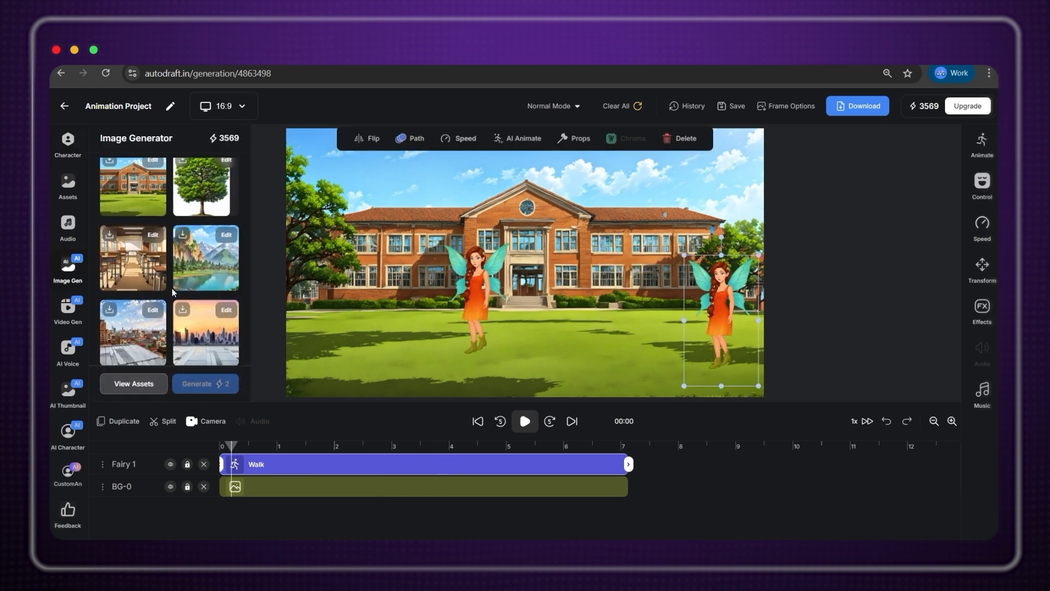
Make a background-free copy of the tree image with the BG Remover AI effect.
{"action": "scroll", "coordinate": [230, 286], "scroll_direction": "down", "scroll_amount": 5}
{"action": "left_click", "coordinate": [227, 284]}
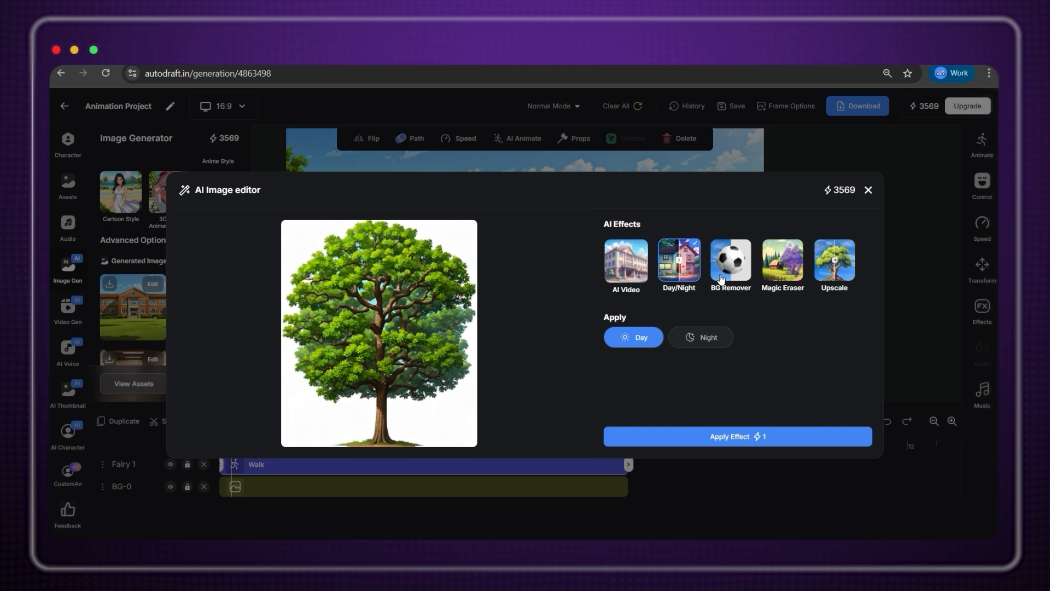
{"action": "left_click", "coordinate": [727, 279]}
{"action": "left_click", "coordinate": [764, 442]}
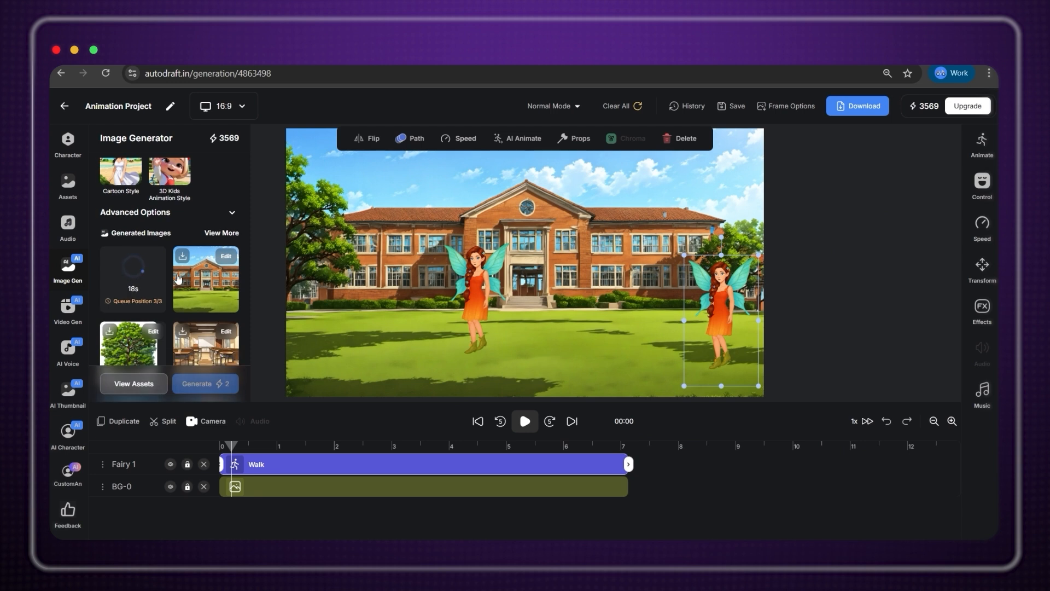
{"action": "scroll", "coordinate": [171, 268], "scroll_direction": "down", "scroll_amount": 1}
{"action": "scroll", "coordinate": [169, 263], "scroll_direction": "up", "scroll_amount": 1}
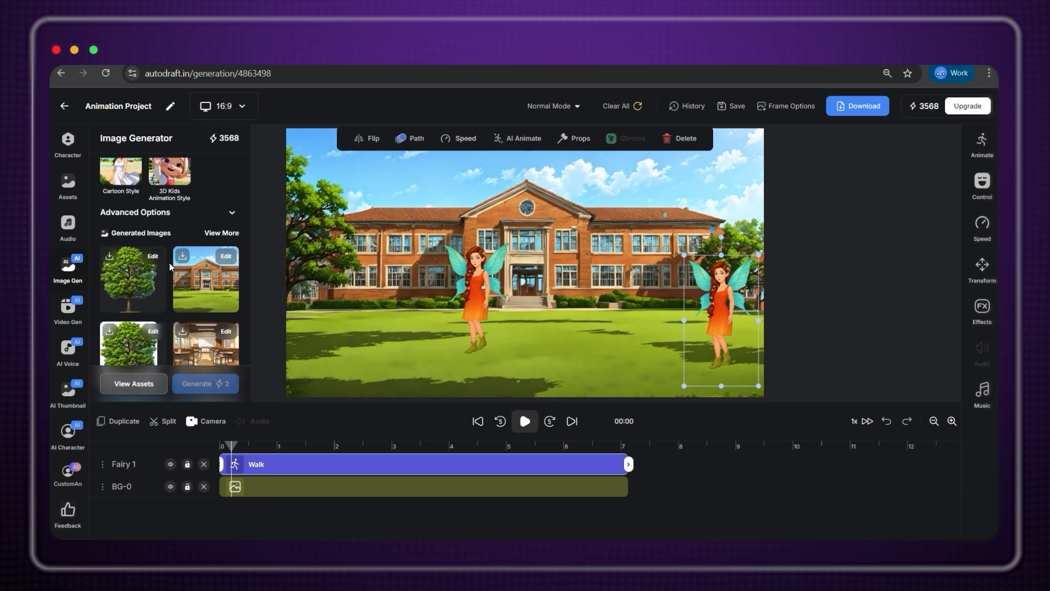
Place the background-free tree small at lower left, with its clip running from 0 to about 7 seconds.
{"action": "left_click", "coordinate": [148, 277]}
{"action": "left_click_drag", "start_coordinate": [424, 263], "coordinate": [444, 216]}
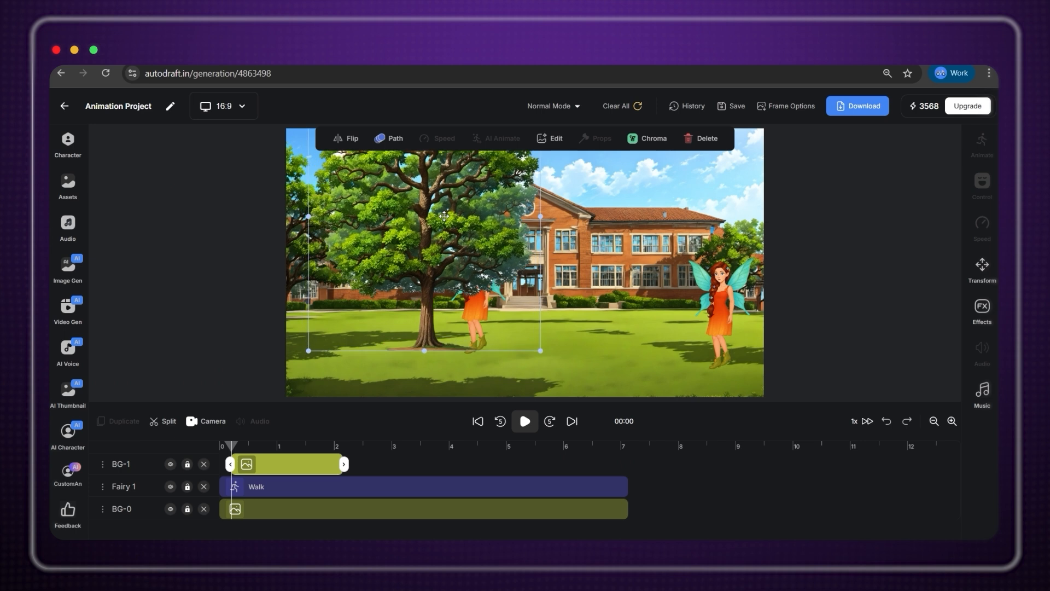
{"action": "left_click_drag", "start_coordinate": [540, 351], "coordinate": [481, 282]}
{"action": "left_click_drag", "start_coordinate": [411, 186], "coordinate": [408, 296]}
{"action": "left_click_drag", "start_coordinate": [229, 465], "coordinate": [221, 465]}
{"action": "left_click_drag", "start_coordinate": [344, 464], "coordinate": [622, 477]}
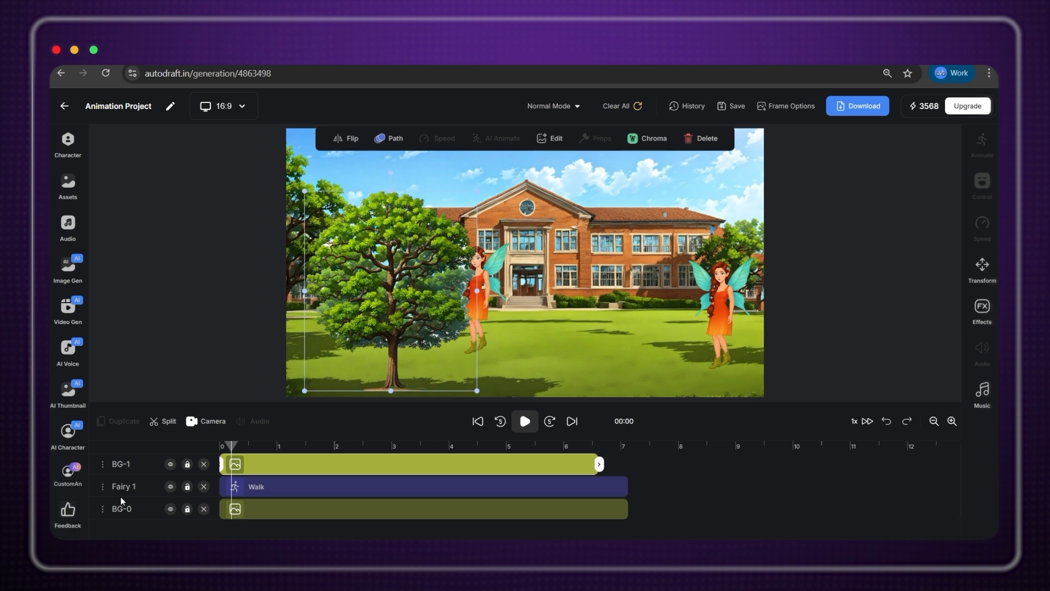
Move the right fairy's walk start off the canvas's left edge and preview the scene.
{"action": "left_click", "coordinate": [244, 446]}
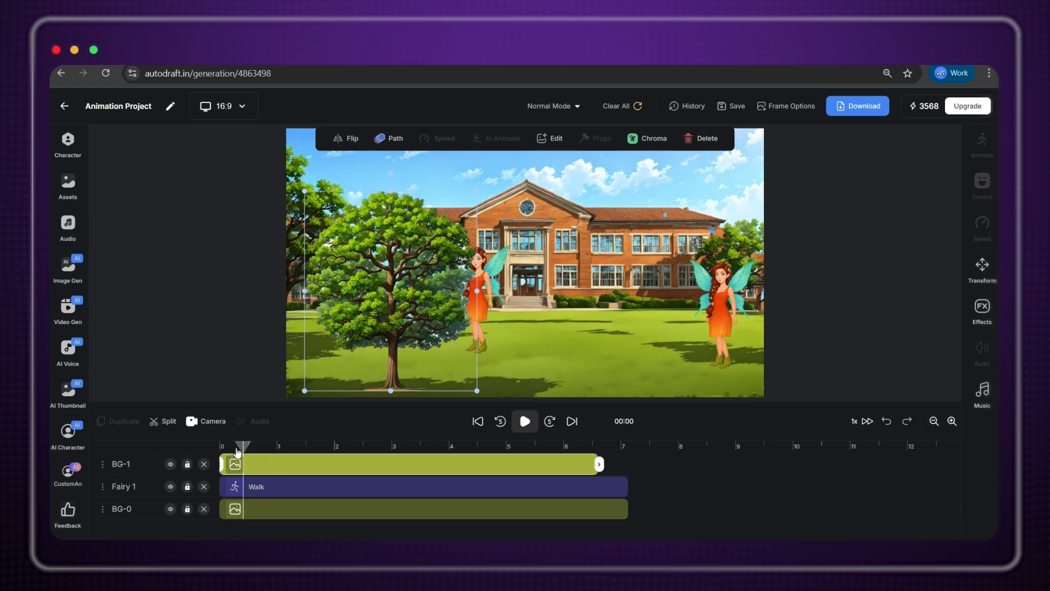
{"action": "left_click", "coordinate": [272, 493]}
{"action": "left_click_drag", "start_coordinate": [489, 298], "coordinate": [261, 320]}
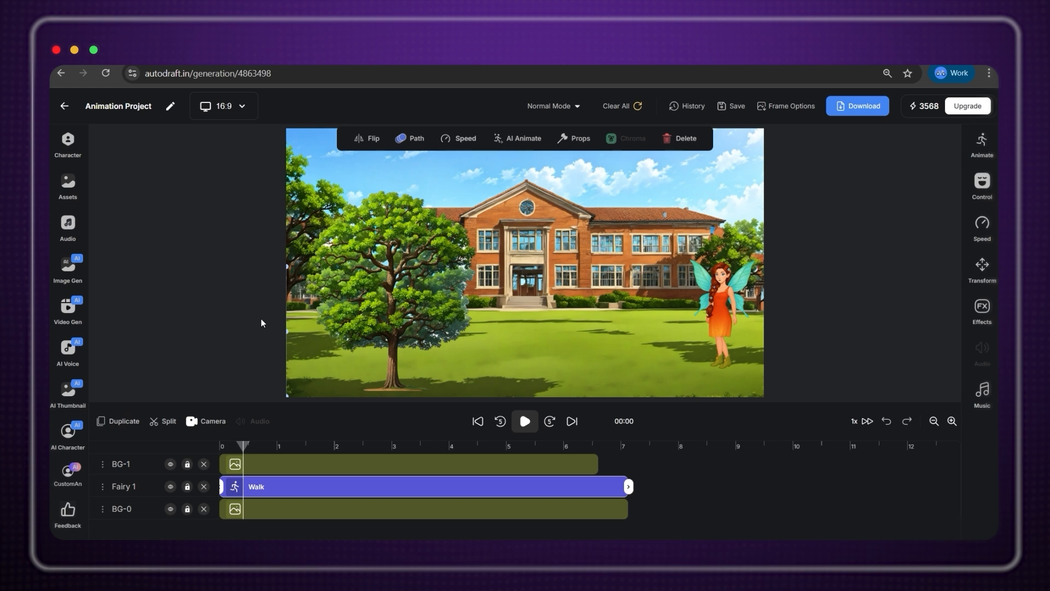
{"action": "left_click", "coordinate": [524, 422]}
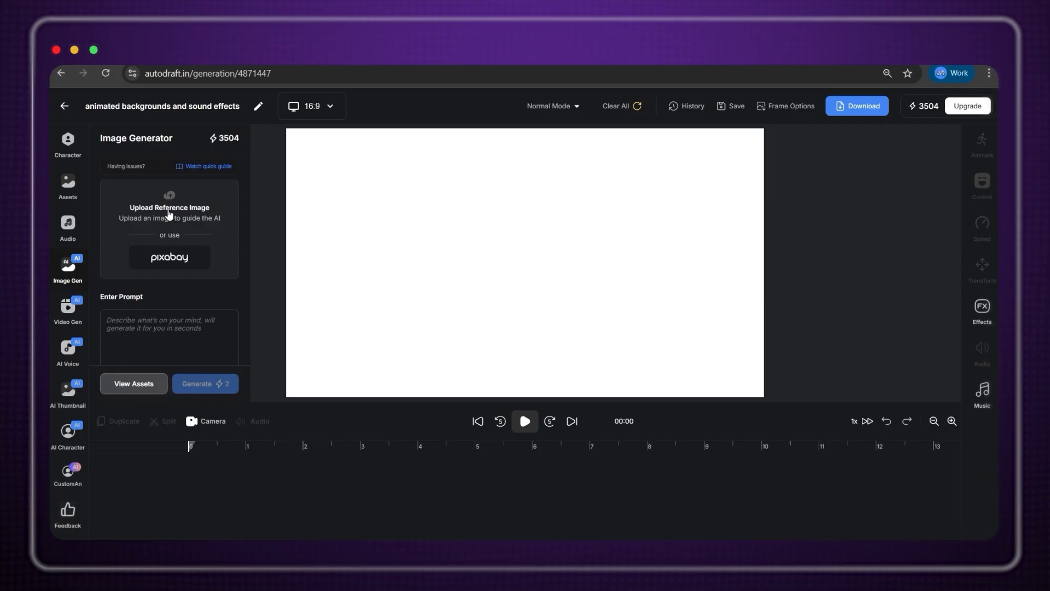
Generate a stylized image from the uploaded train station screenshot and open it for AI editing.
{"action": "left_click", "coordinate": [170, 214]}
{"action": "scroll", "coordinate": [334, 231], "scroll_direction": "down", "scroll_amount": 5}
{"action": "left_click", "coordinate": [346, 239]}
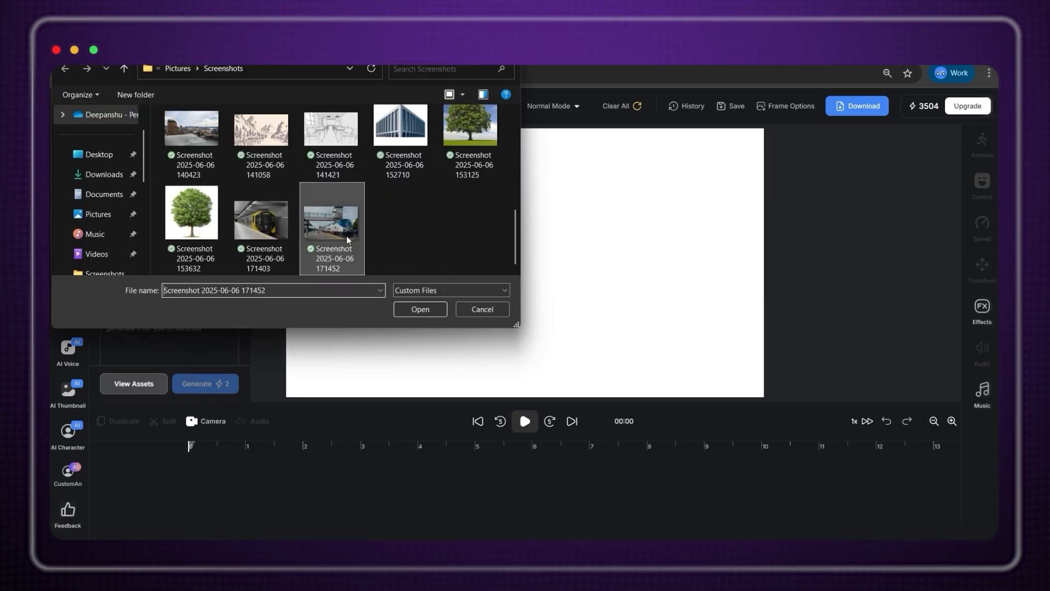
{"action": "left_click", "coordinate": [416, 309]}
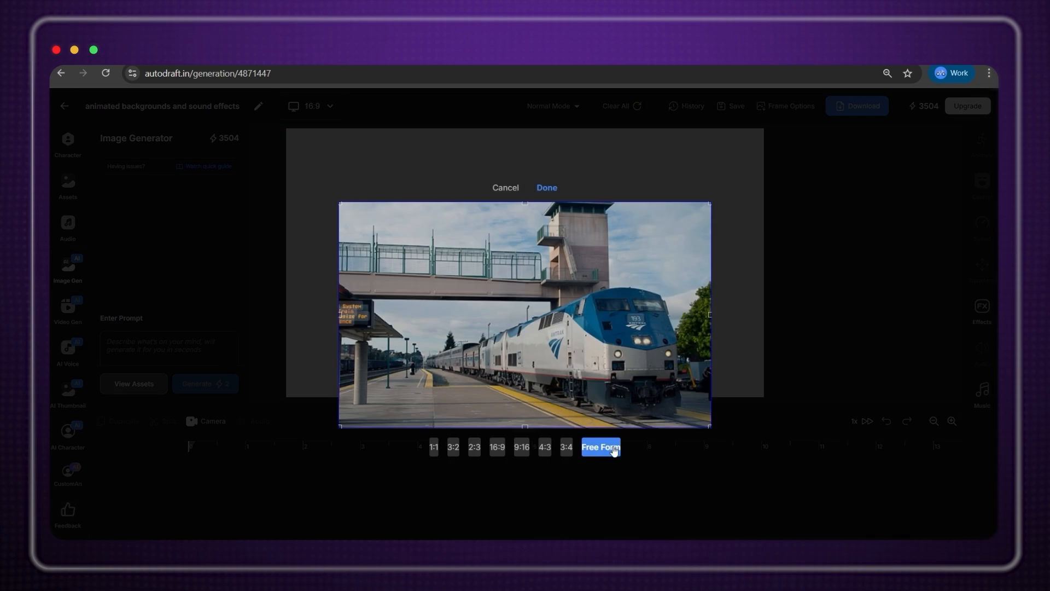
{"action": "left_click", "coordinate": [547, 188]}
{"action": "left_click", "coordinate": [824, 428]}
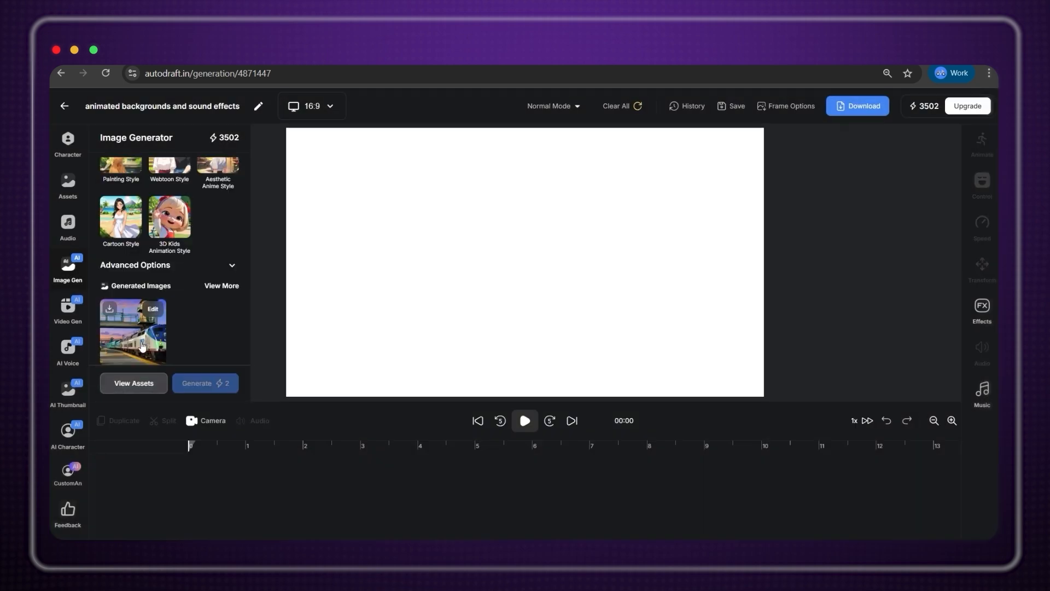
{"action": "left_click", "coordinate": [159, 309]}
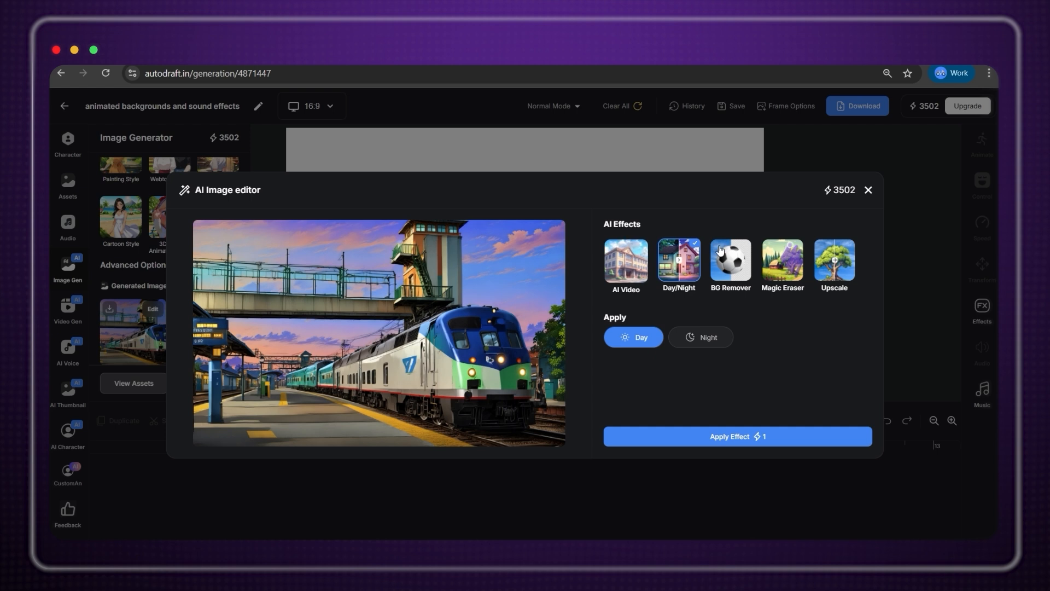
Queue a 'train passing' AI video from the cartoon train image.
{"action": "left_click", "coordinate": [618, 260]}
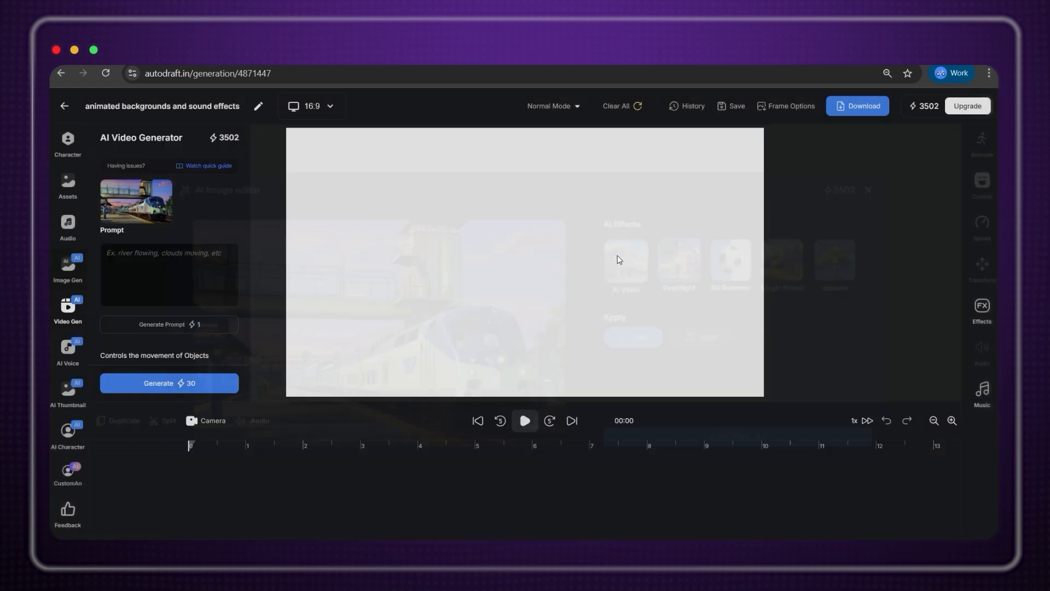
{"action": "left_click", "coordinate": [160, 253]}
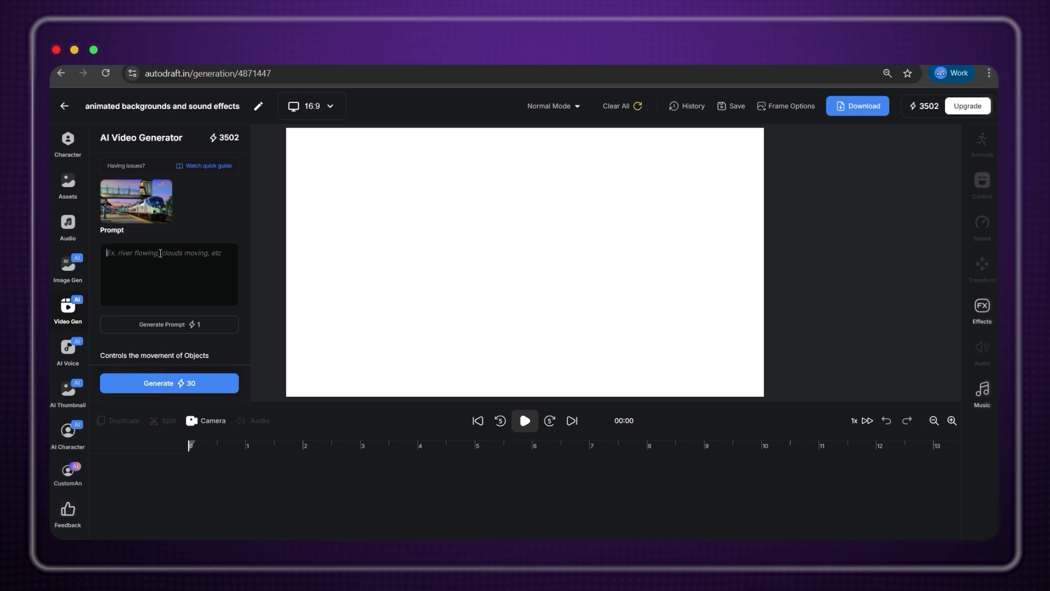
{"action": "type", "text": "t"}
{"action": "left_click", "coordinate": [194, 383]}
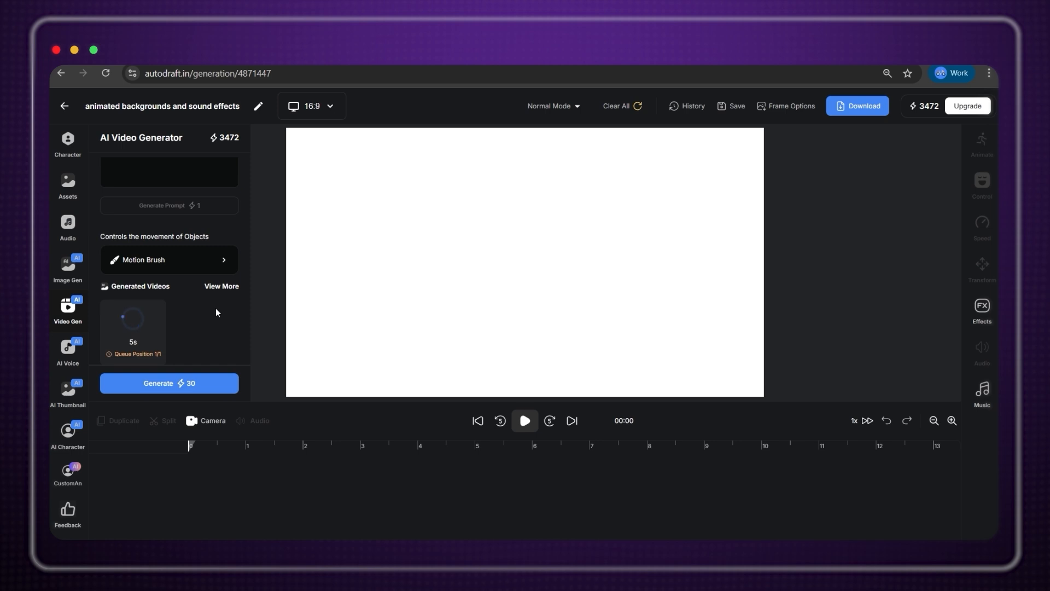
{"action": "left_click", "coordinate": [615, 274]}
{"action": "left_click", "coordinate": [81, 351]}
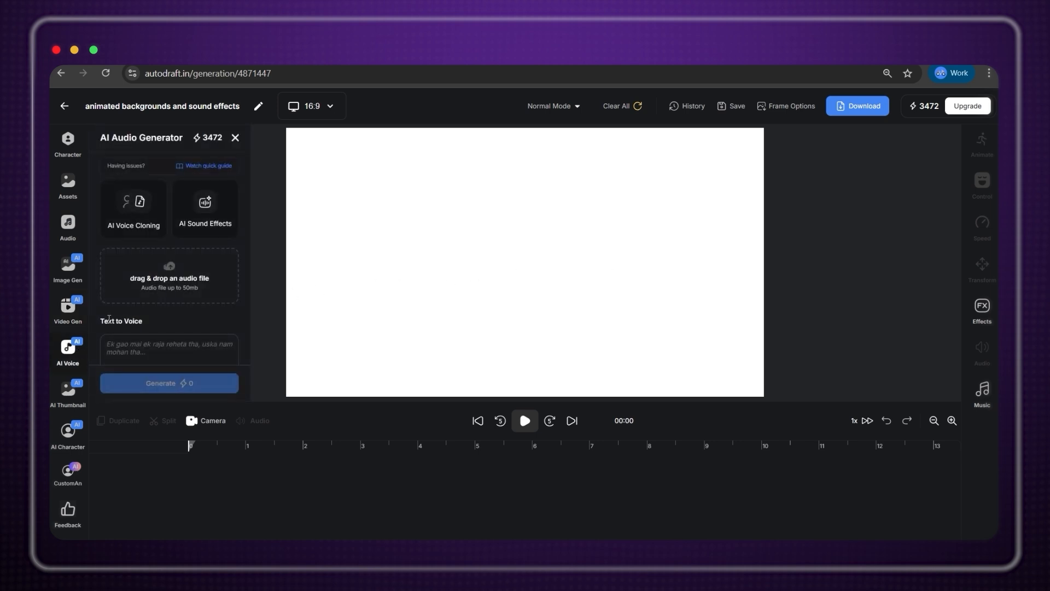
Generate a 4-second 'train pass' sound effect.
{"action": "left_click", "coordinate": [213, 220]}
{"action": "left_click", "coordinate": [152, 179]}
{"action": "type", "text": "train passing"}
{"action": "left_click_drag", "start_coordinate": [137, 292], "coordinate": [130, 291]}
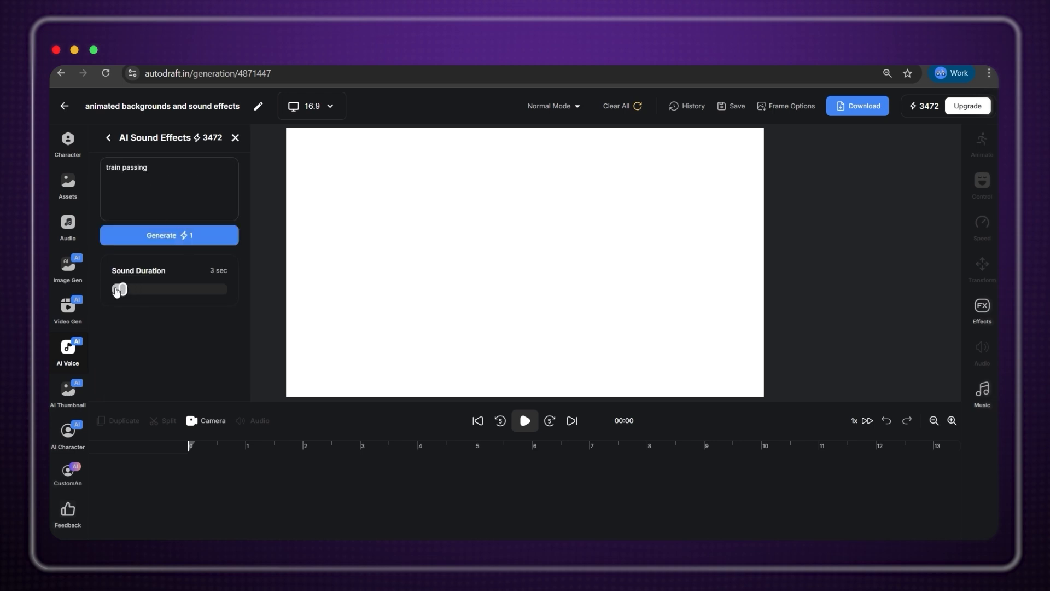
{"action": "left_click", "coordinate": [176, 236]}
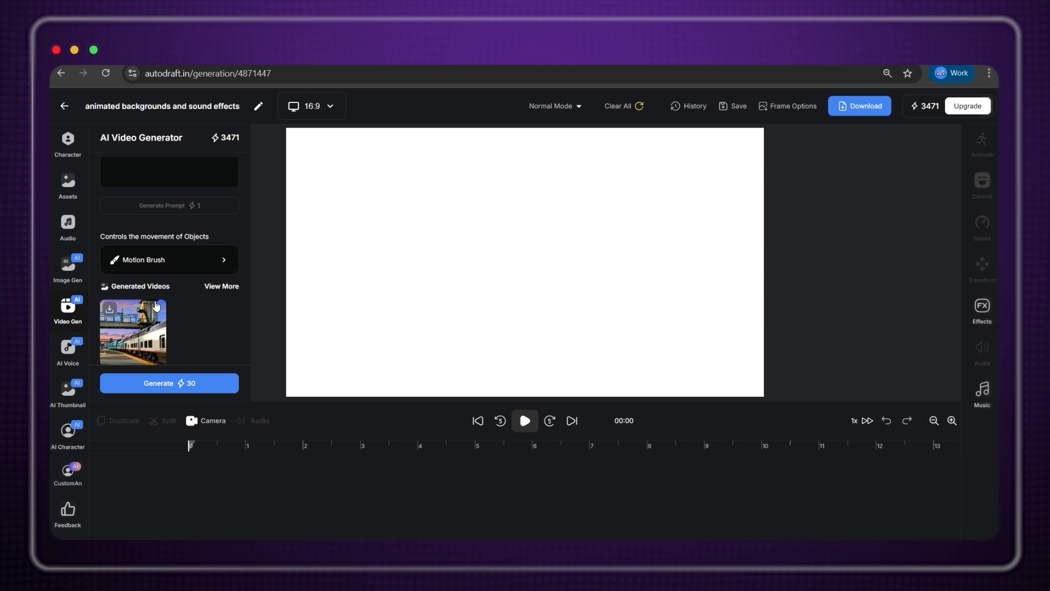
Add the train video to the scene, stretch it to 4 seconds, and play from the start.
{"action": "left_click", "coordinate": [156, 305]}
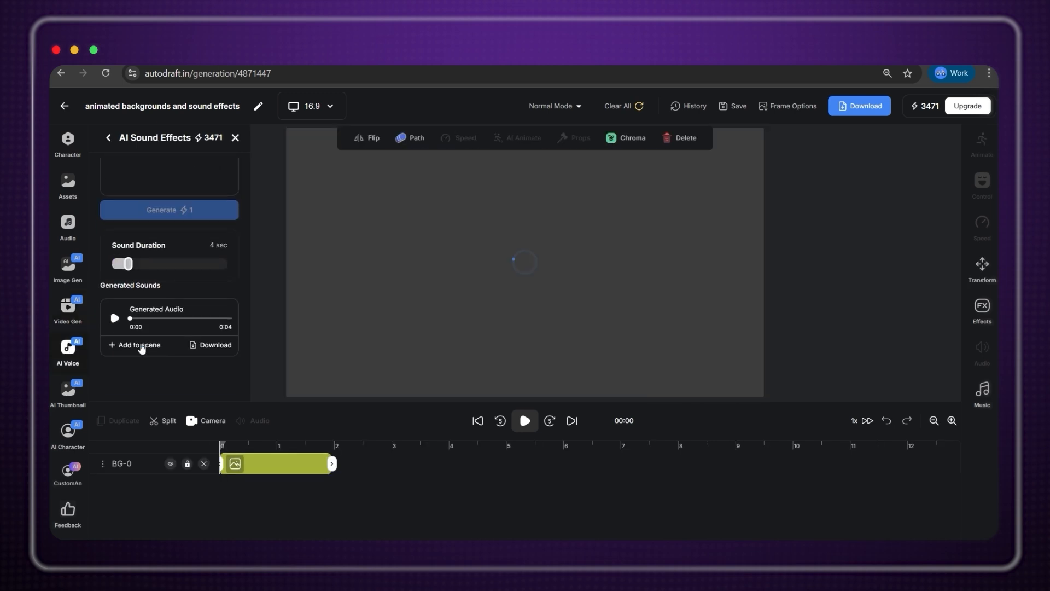
{"action": "left_click_drag", "start_coordinate": [332, 464], "coordinate": [448, 464]}
{"action": "left_click_drag", "start_coordinate": [234, 446], "coordinate": [216, 446]}
{"action": "key", "text": "space"}
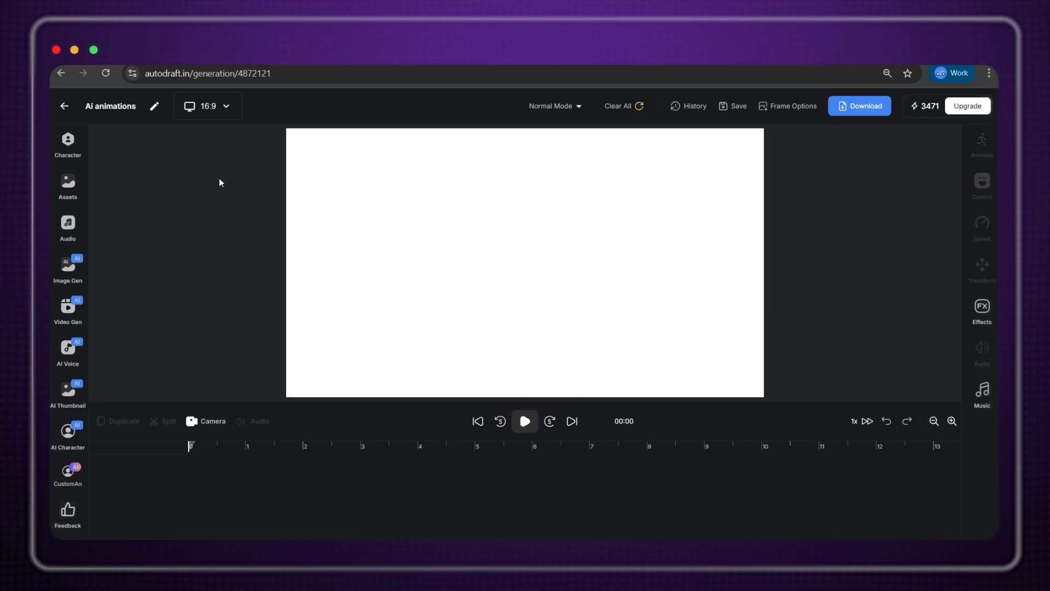
Add the Business Woman character with the Walk animation.
{"action": "left_click", "coordinate": [67, 143]}
{"action": "scroll", "coordinate": [161, 251], "scroll_direction": "down", "scroll_amount": 10}
{"action": "scroll", "coordinate": [161, 251], "scroll_direction": "down", "scroll_amount": 3}
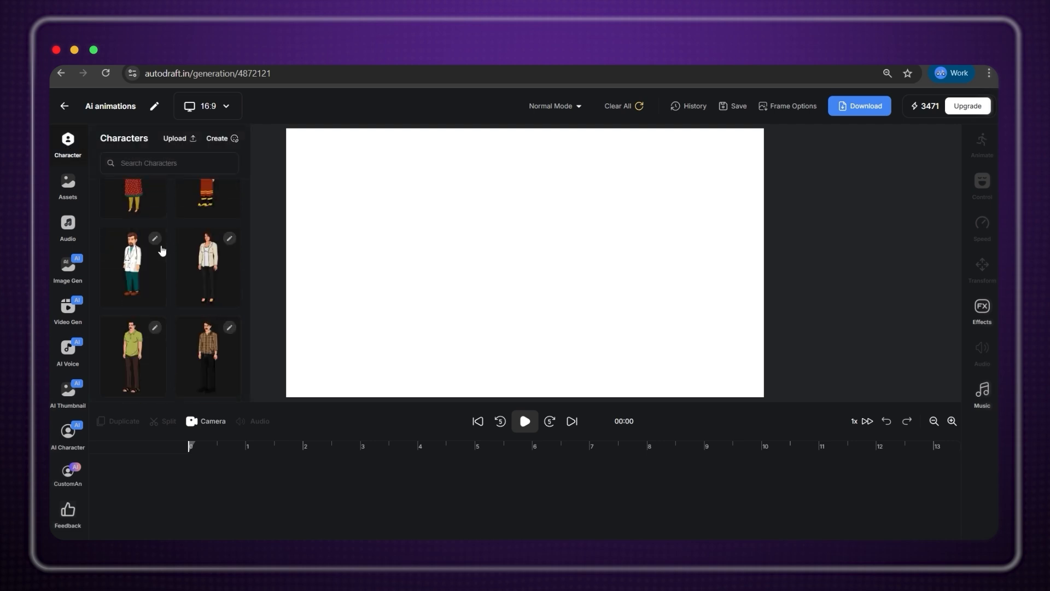
{"action": "left_click", "coordinate": [223, 265]}
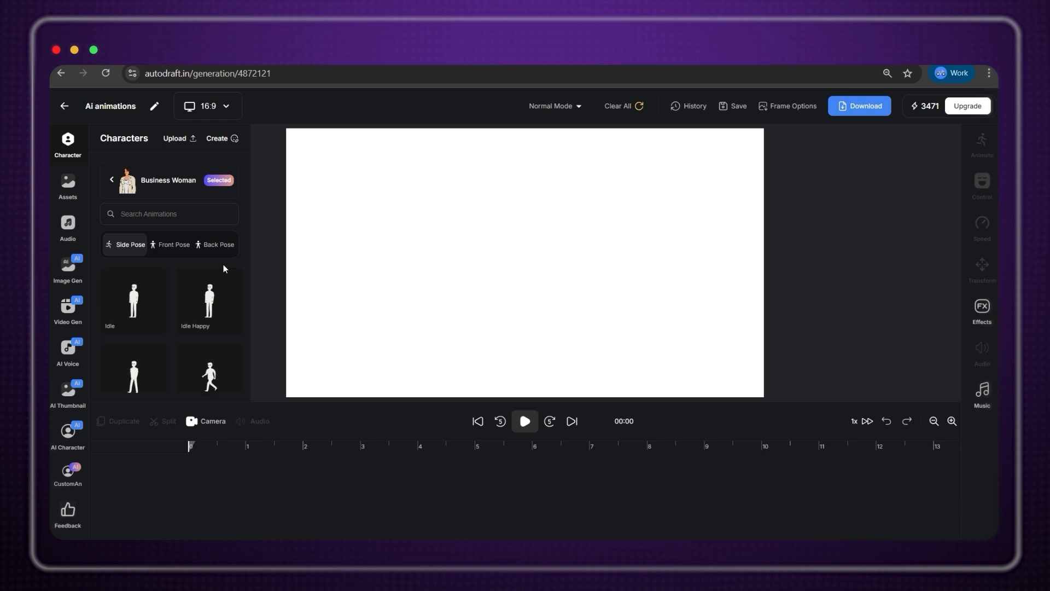
{"action": "scroll", "coordinate": [181, 324], "scroll_direction": "down", "scroll_amount": 4}
{"action": "scroll", "coordinate": [179, 324], "scroll_direction": "up", "scroll_amount": 1}
{"action": "scroll", "coordinate": [180, 324], "scroll_direction": "up", "scroll_amount": 3}
{"action": "scroll", "coordinate": [151, 315], "scroll_direction": "down", "scroll_amount": 2}
{"action": "left_click", "coordinate": [153, 213]}
{"action": "type", "text": "walk"}
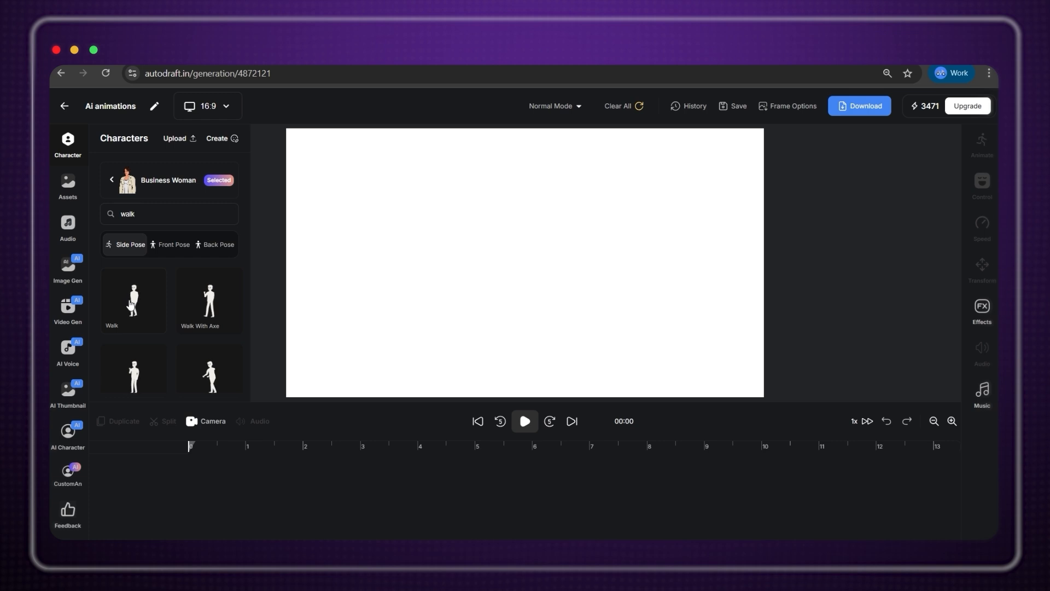
{"action": "left_click", "coordinate": [132, 305]}
Move the Business Woman to the right side of the canvas and enlarge her.
{"action": "left_click_drag", "start_coordinate": [531, 210], "coordinate": [694, 281]}
{"action": "left_click_drag", "start_coordinate": [735, 233], "coordinate": [737, 174]}
{"action": "left_click_drag", "start_coordinate": [715, 242], "coordinate": [703, 255]}
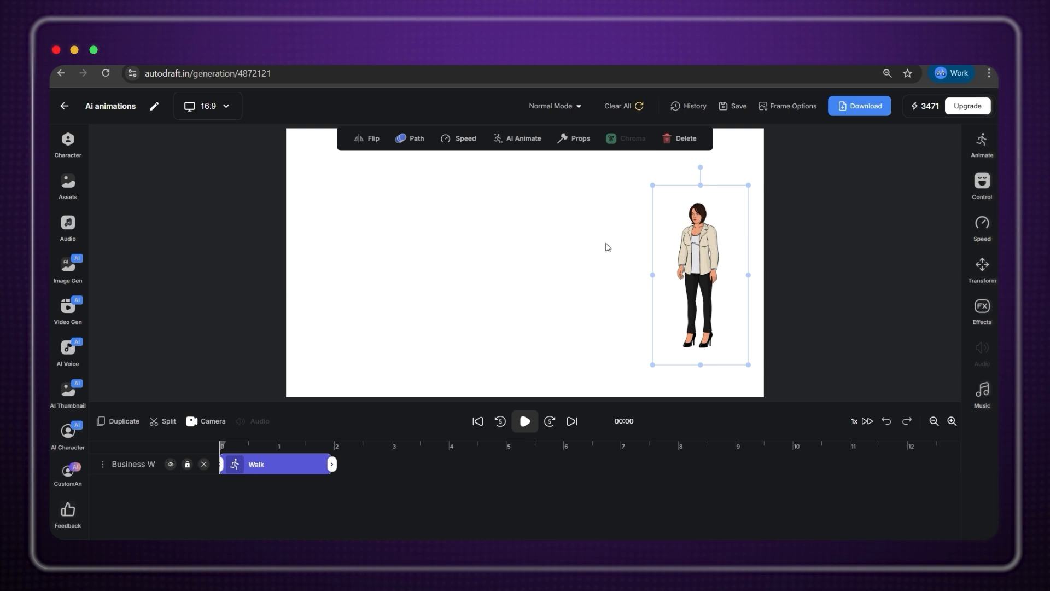
Start her walk path at lower left, stretch the city background to fill the canvas, and play.
{"action": "left_click", "coordinate": [408, 141]}
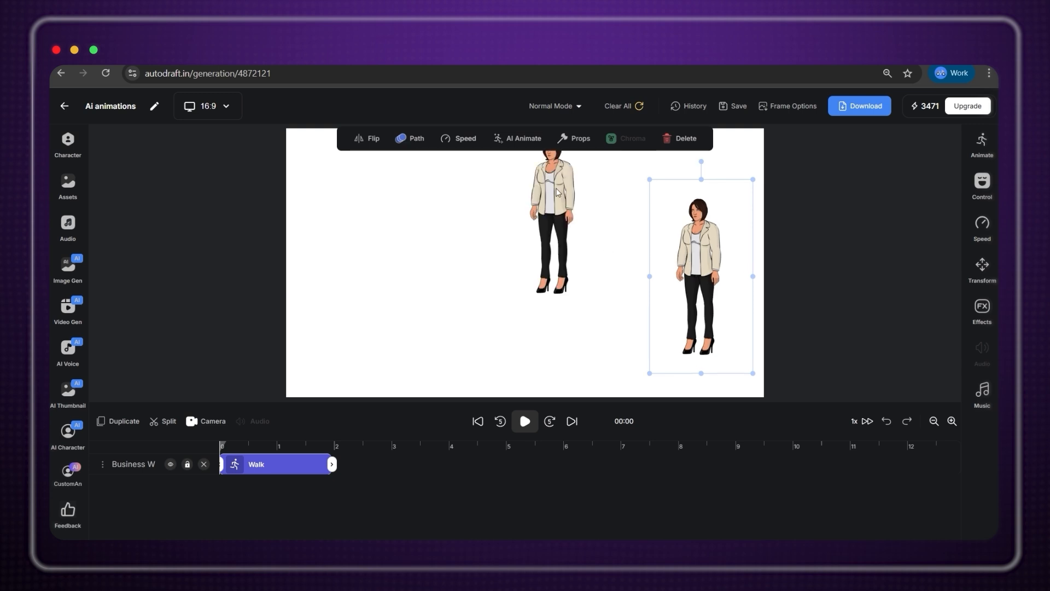
{"action": "left_click_drag", "start_coordinate": [563, 195], "coordinate": [371, 268]}
{"action": "left_click", "coordinate": [704, 248]}
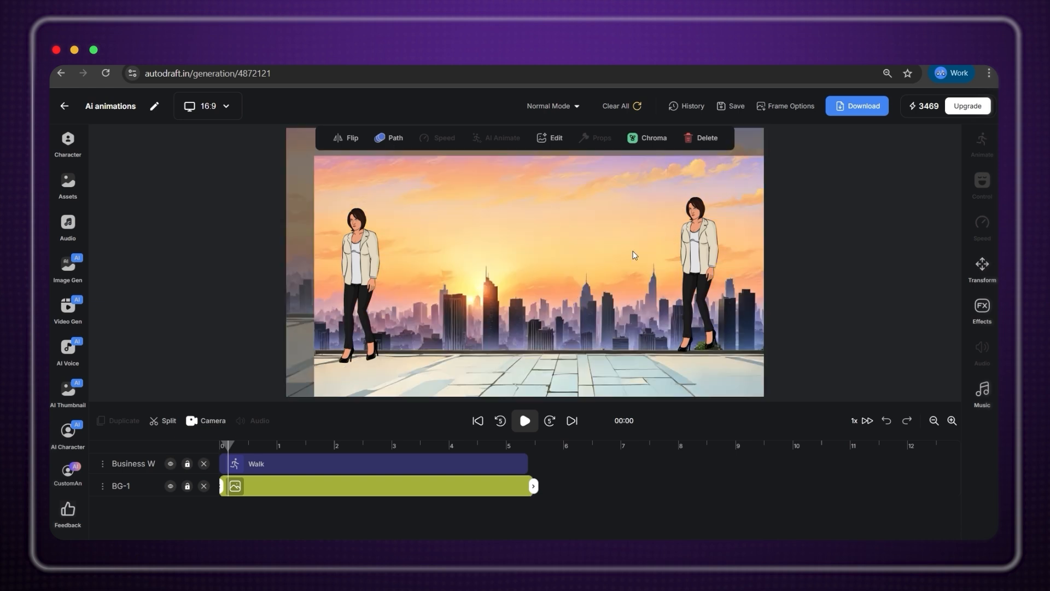
{"action": "left_click_drag", "start_coordinate": [748, 374], "coordinate": [849, 430]}
{"action": "left_click", "coordinate": [221, 446]}
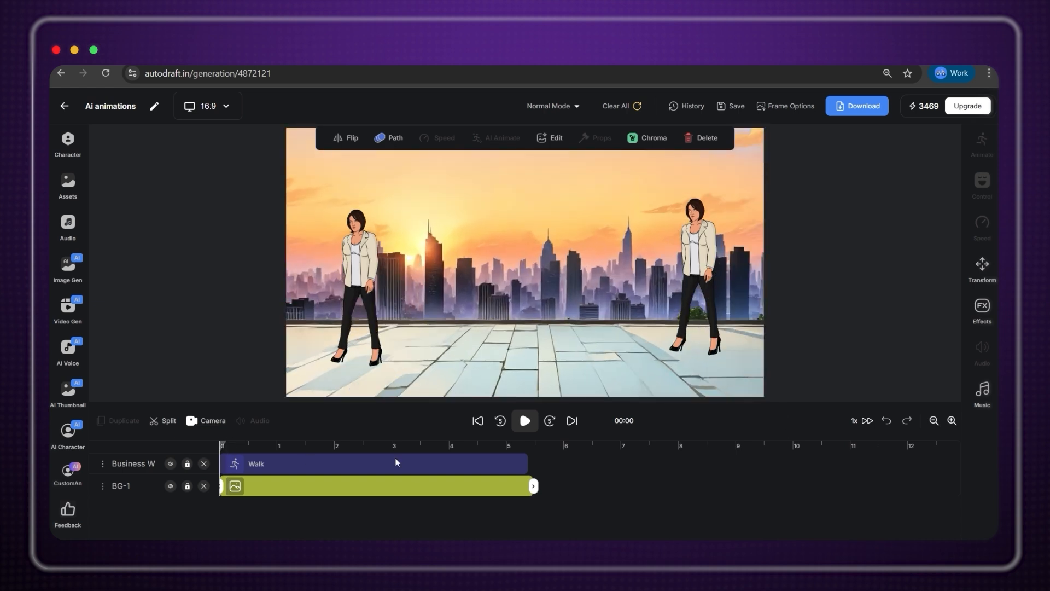
{"action": "key", "text": "space"}
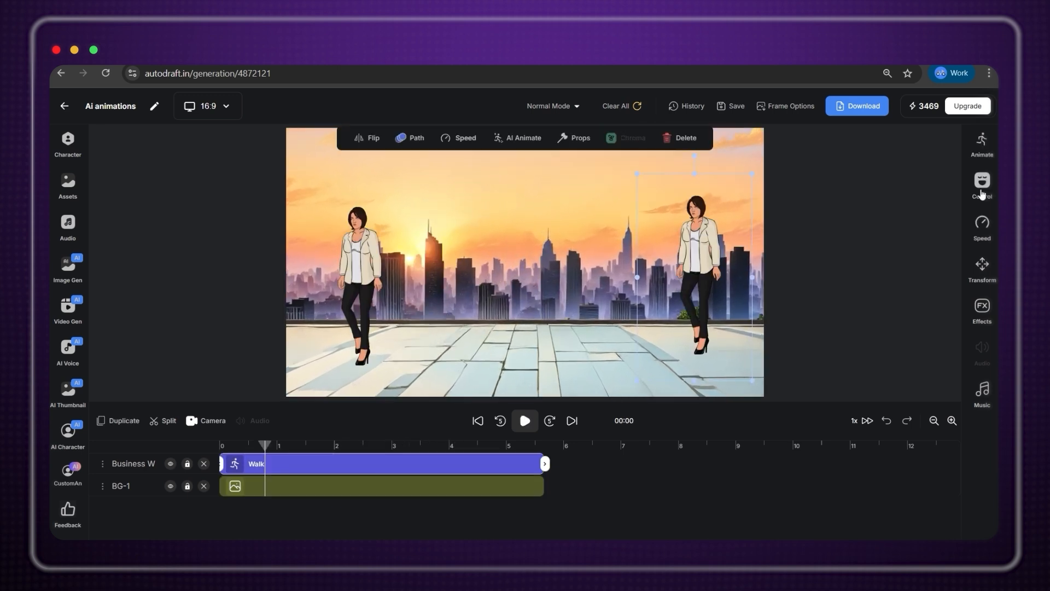
Apply the Fear expression to the Business Woman and replay the scene.
{"action": "left_click", "coordinate": [982, 186]}
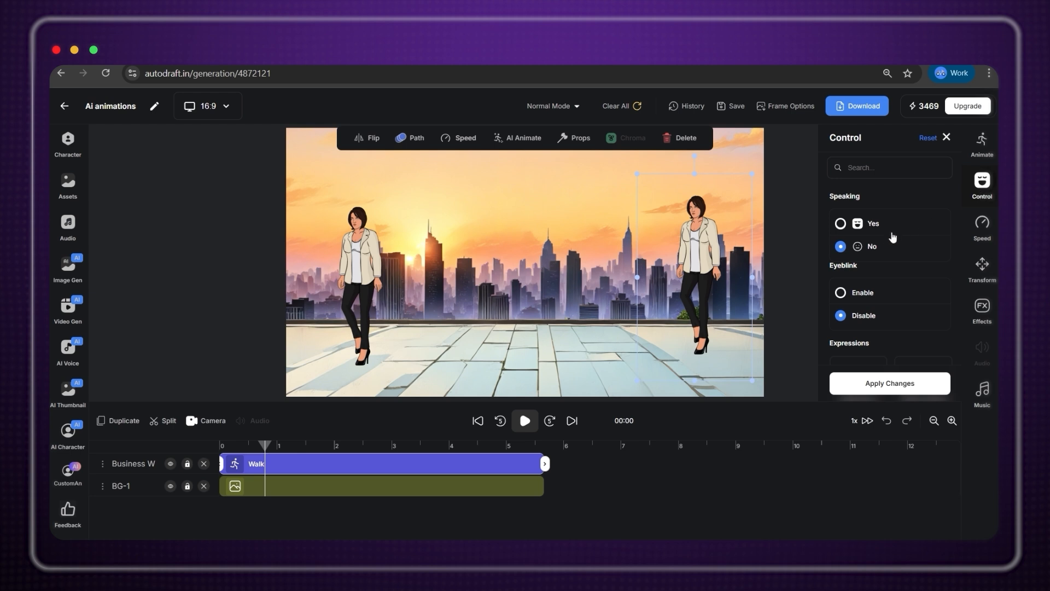
{"action": "scroll", "coordinate": [893, 237], "scroll_direction": "down", "scroll_amount": 7}
{"action": "left_click", "coordinate": [860, 274]}
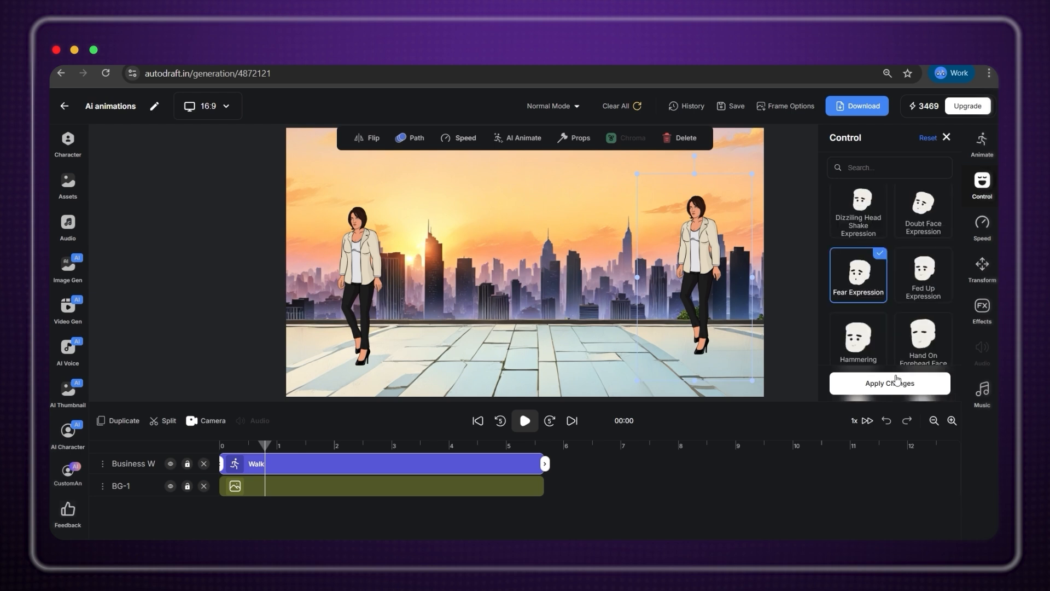
{"action": "left_click", "coordinate": [895, 387]}
{"action": "left_click", "coordinate": [236, 444]}
{"action": "key", "text": "space"}
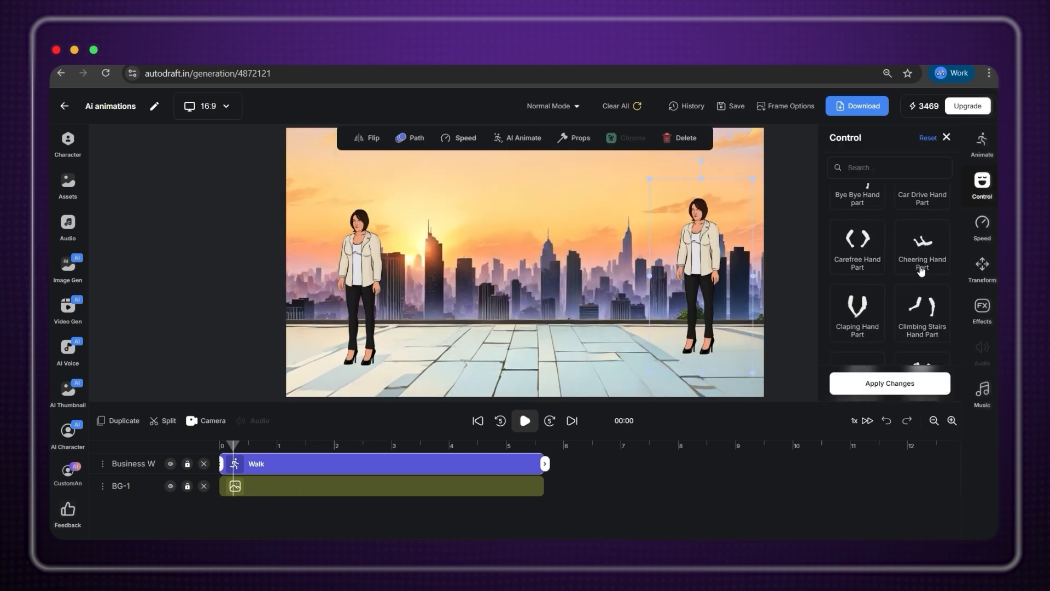
Apply the Climbing Stairs hand motion and play the scene.
{"action": "scroll", "coordinate": [925, 246], "scroll_direction": "down", "scroll_amount": 2}
{"action": "left_click", "coordinate": [933, 229]}
{"action": "left_click", "coordinate": [926, 385]}
{"action": "key", "text": "space"}
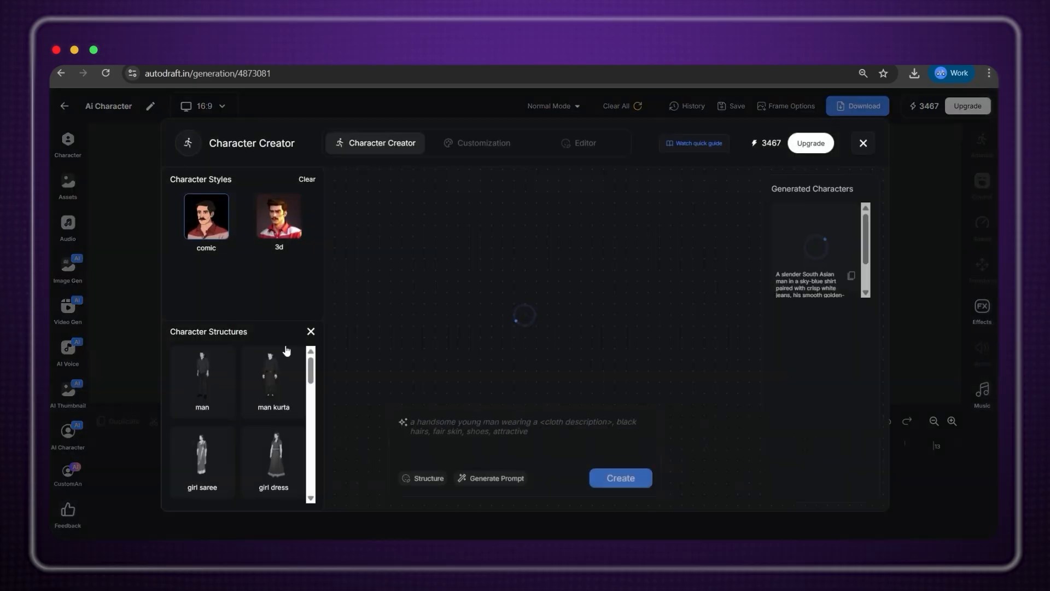
Pick the man structure and generate a bearded character from an auto-written description.
{"action": "left_click", "coordinate": [226, 381]}
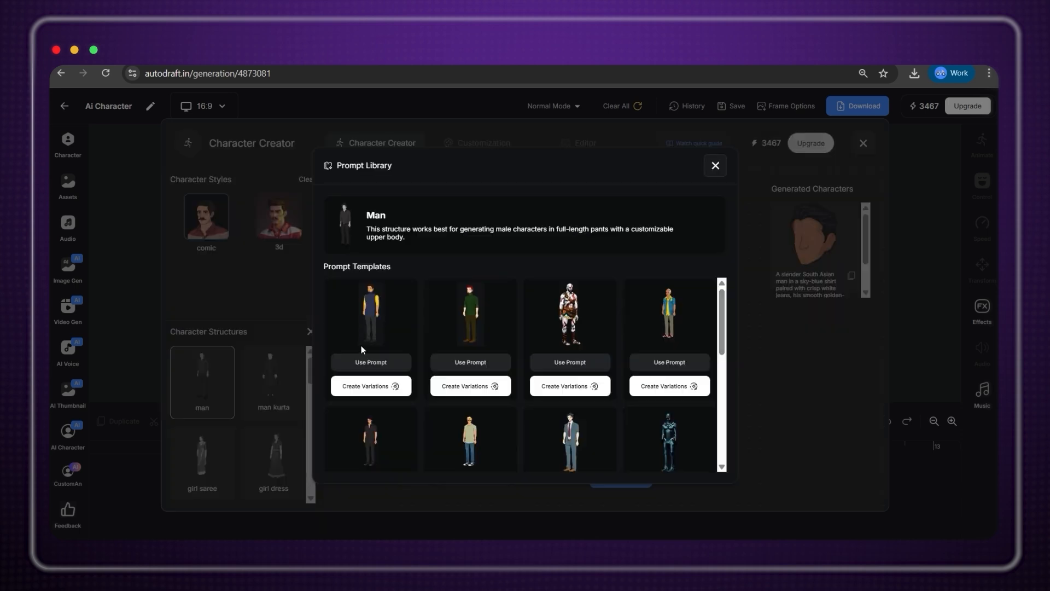
{"action": "left_click", "coordinate": [715, 166]}
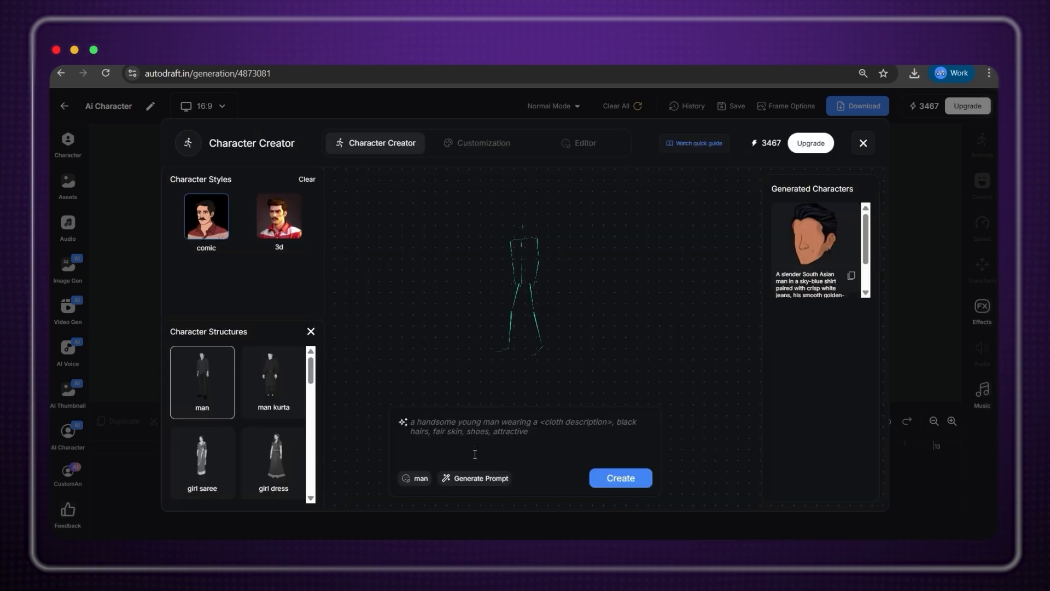
{"action": "left_click", "coordinate": [481, 481]}
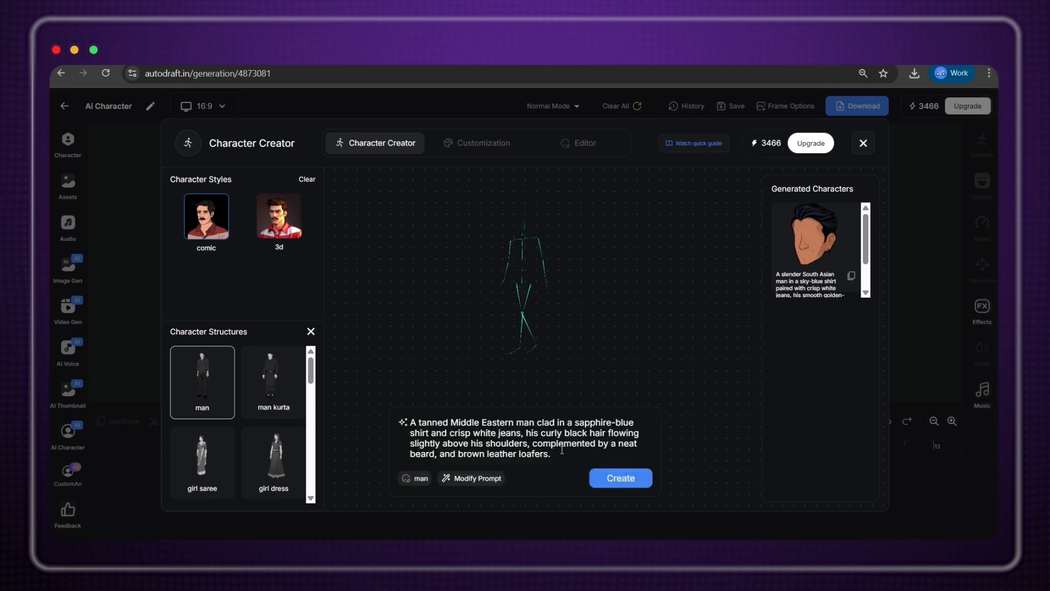
{"action": "left_click", "coordinate": [621, 477]}
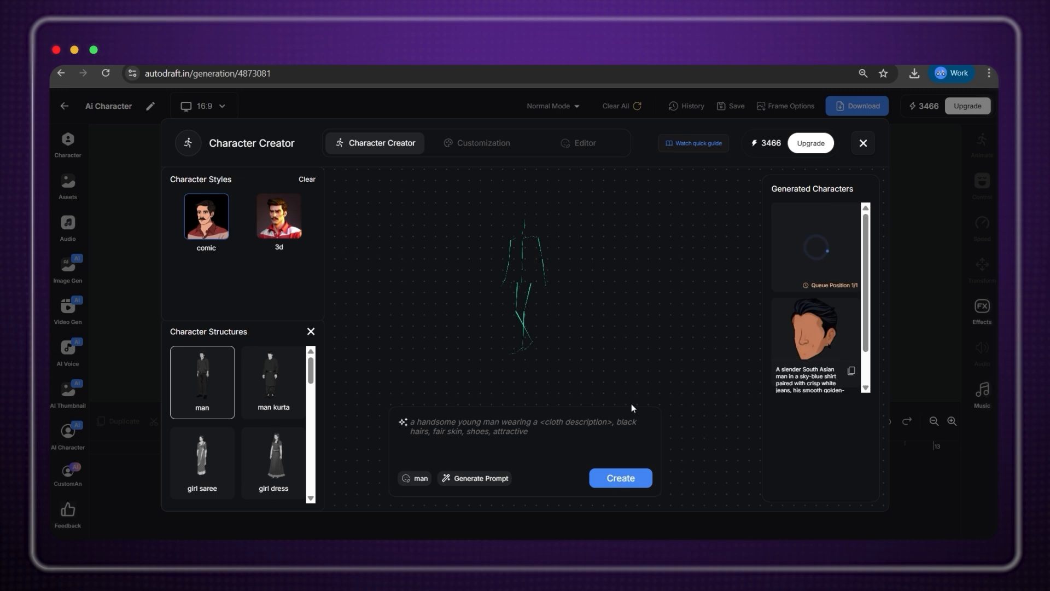
{"action": "mouse_move", "coordinate": [806, 336]}
{"action": "scroll", "coordinate": [805, 337], "scroll_direction": "down", "scroll_amount": 1}
{"action": "scroll", "coordinate": [805, 337], "scroll_direction": "up", "scroll_amount": 1}
{"action": "scroll", "coordinate": [805, 337], "scroll_direction": "down", "scroll_amount": 1}
{"action": "scroll", "coordinate": [806, 337], "scroll_direction": "up", "scroll_amount": 1}
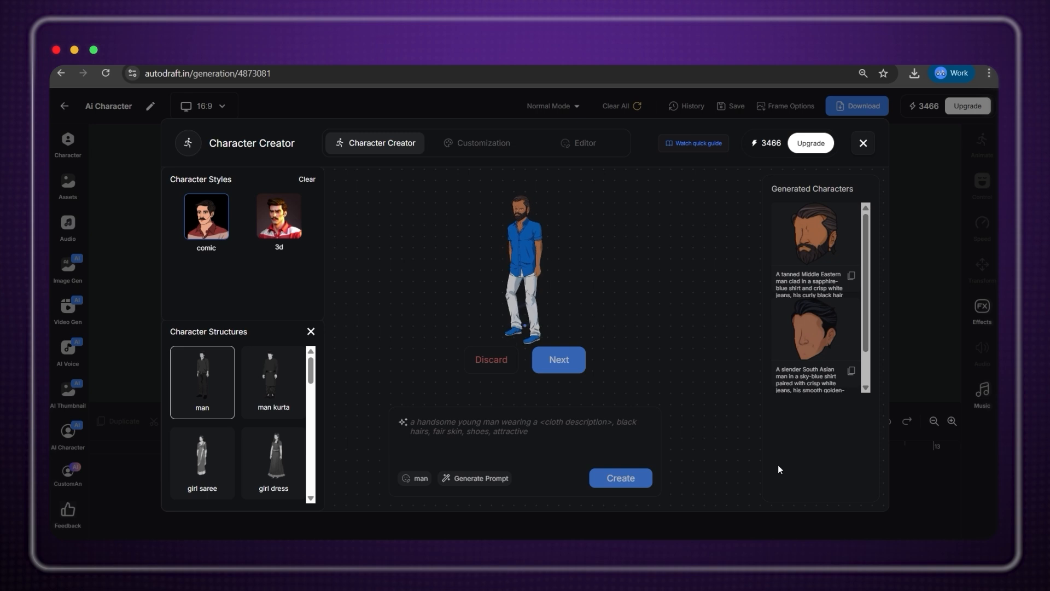
{"action": "left_click", "coordinate": [570, 367]}
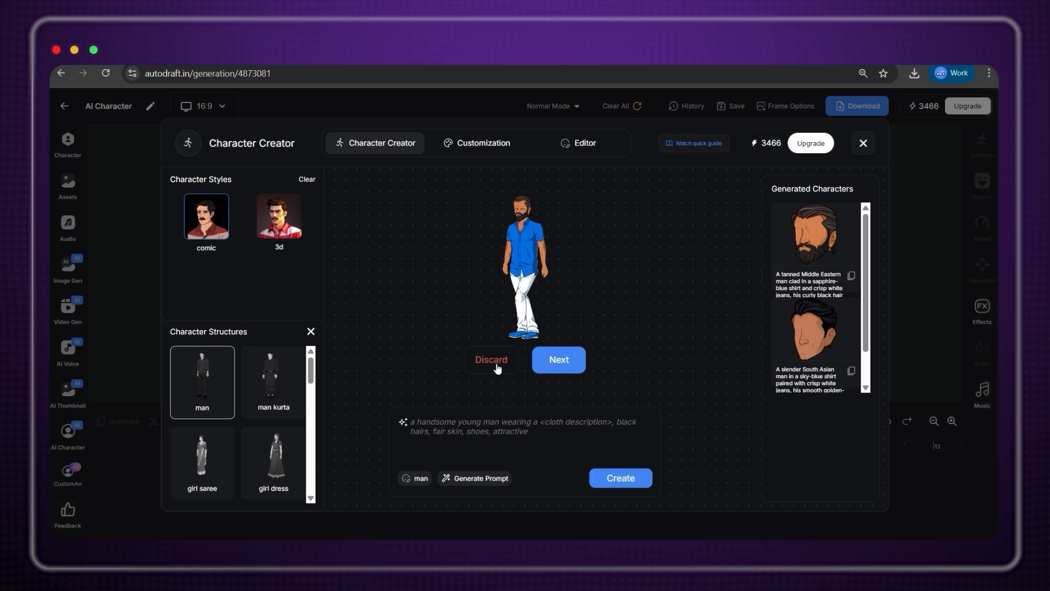
Position the man on the canvas and keep the default eyes, hands and lips.
{"action": "left_click", "coordinate": [563, 357]}
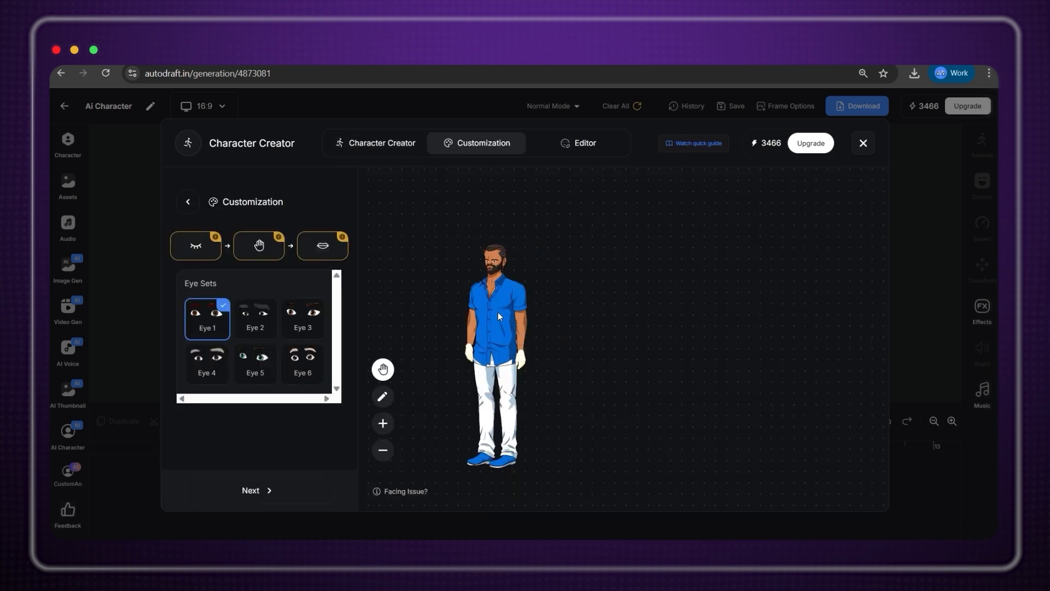
{"action": "left_click_drag", "start_coordinate": [492, 331], "coordinate": [567, 300]}
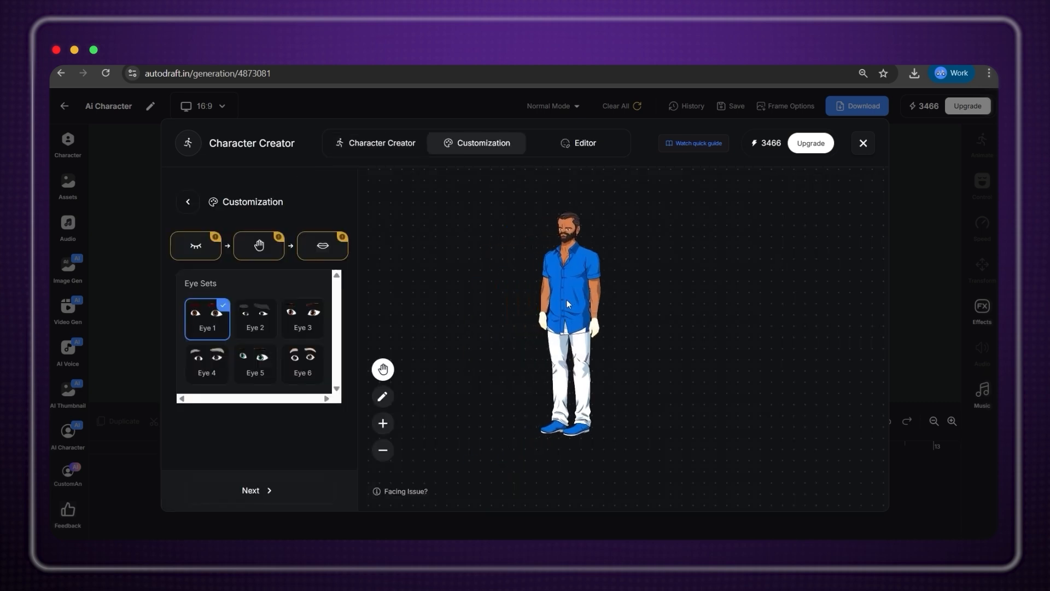
{"action": "left_click", "coordinate": [282, 492]}
{"action": "left_click", "coordinate": [282, 492]}
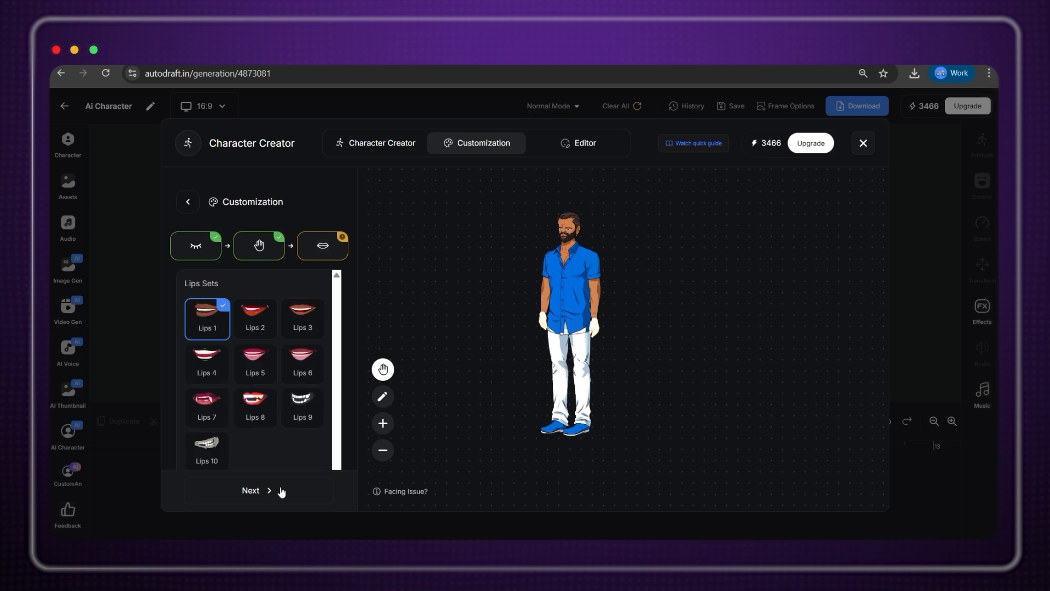
{"action": "left_click", "coordinate": [281, 492]}
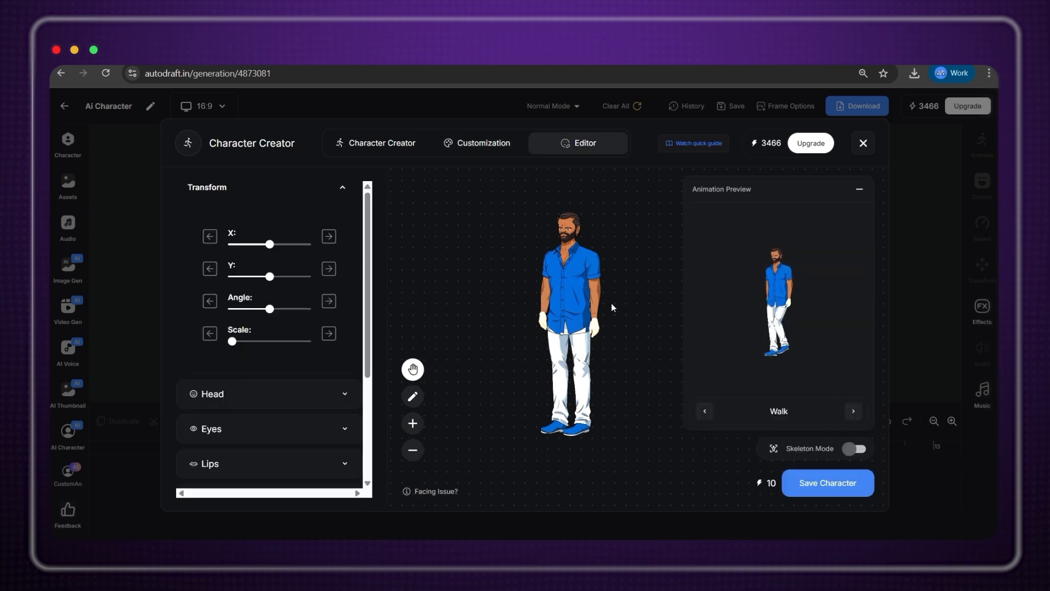
Replace the character's right arm with the uploaded ARM_R (1) image.
{"action": "scroll", "coordinate": [287, 373], "scroll_direction": "down", "scroll_amount": 2}
{"action": "scroll", "coordinate": [288, 372], "scroll_direction": "down", "scroll_amount": 1}
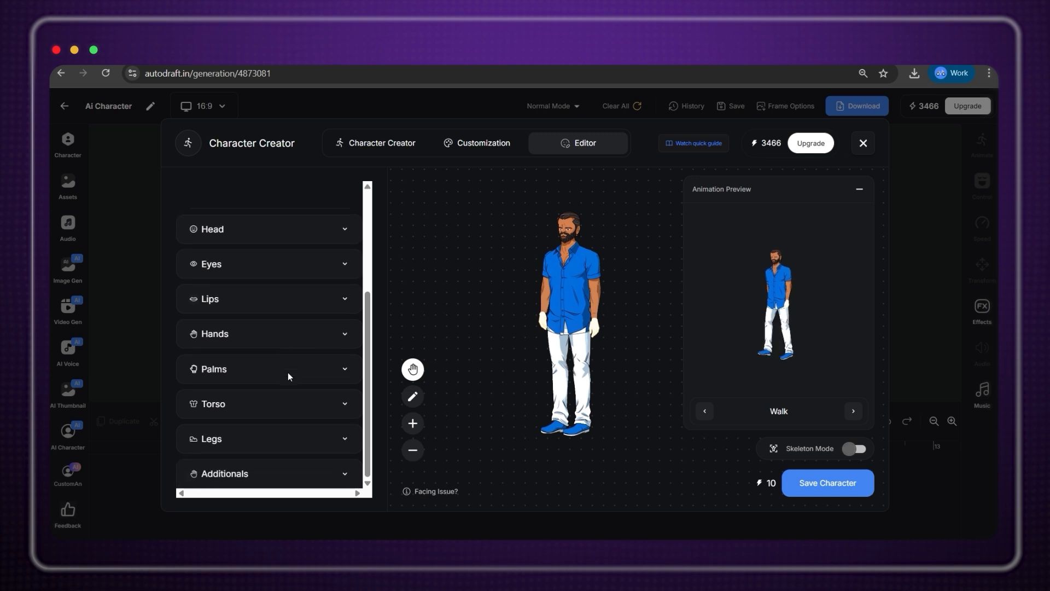
{"action": "left_click", "coordinate": [341, 343]}
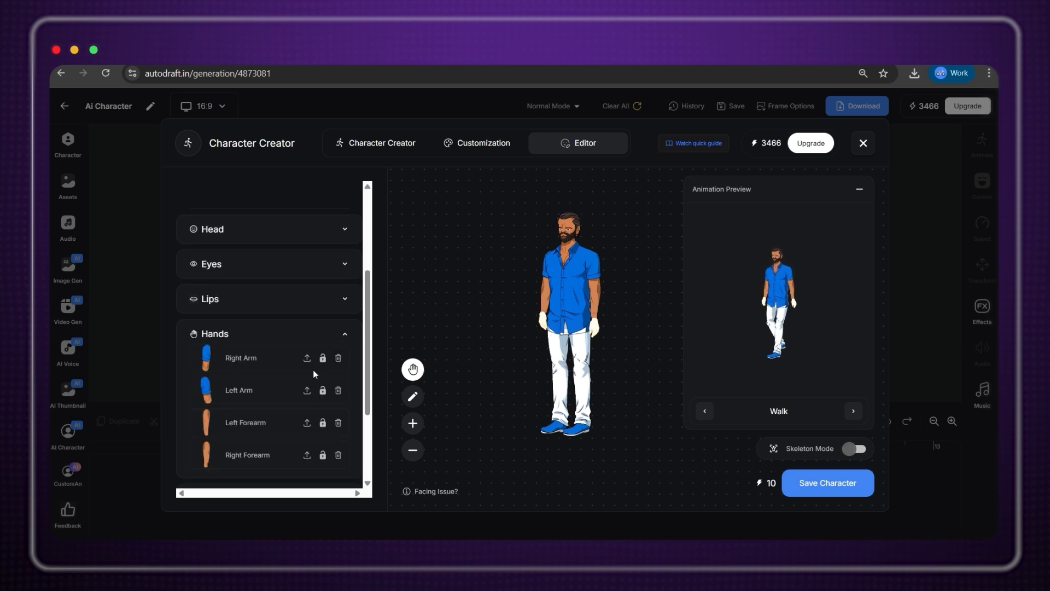
{"action": "left_click", "coordinate": [307, 358]}
{"action": "left_click", "coordinate": [309, 349]}
{"action": "left_click", "coordinate": [257, 148]}
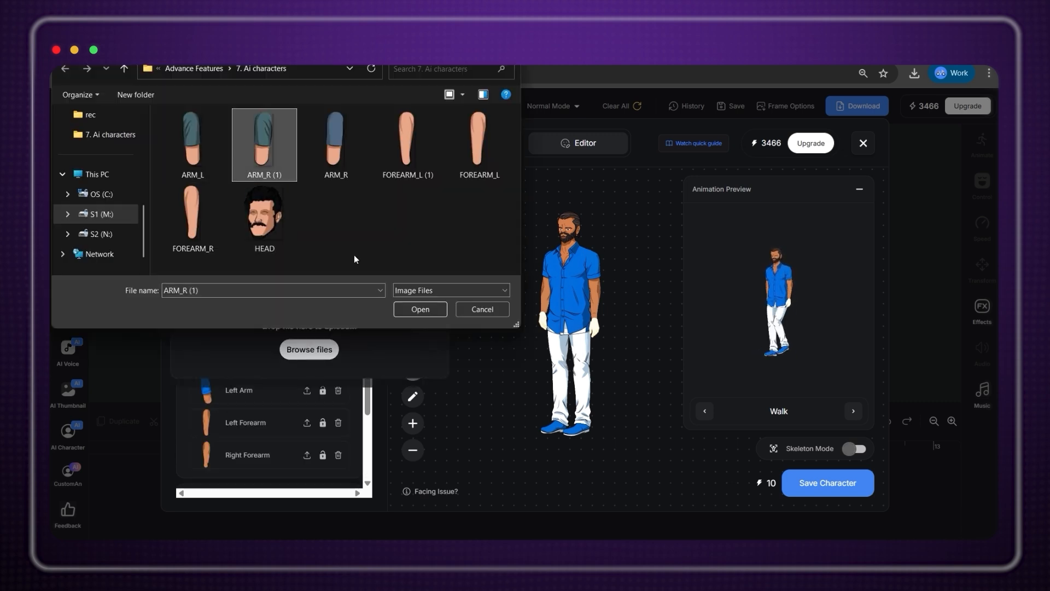
{"action": "left_click", "coordinate": [356, 307]}
{"action": "left_click", "coordinate": [542, 188]}
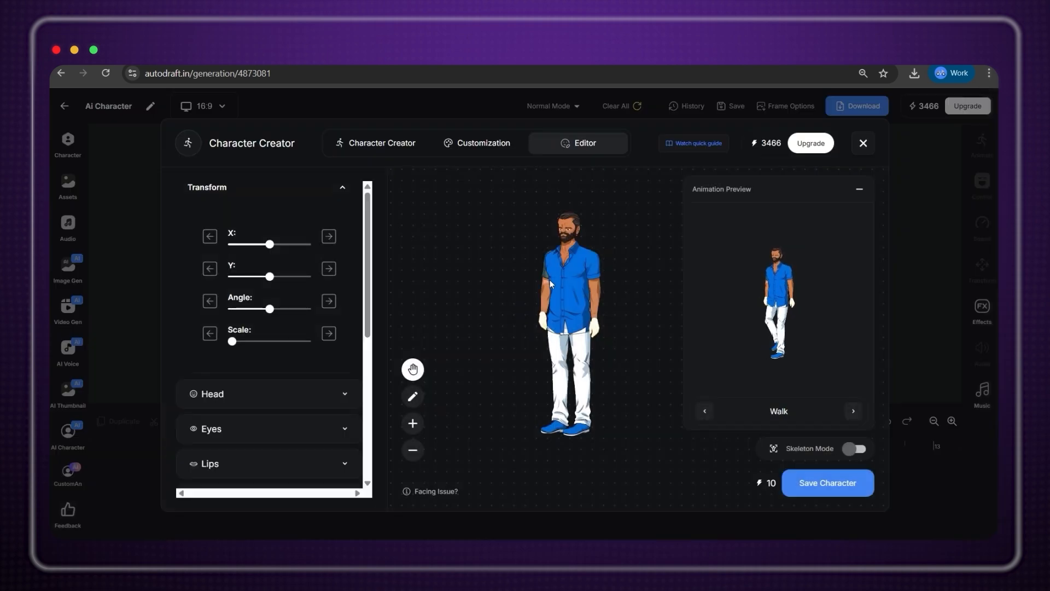
Move the character slightly higher on the canvas.
{"action": "scroll", "coordinate": [307, 428], "scroll_direction": "down", "scroll_amount": 3}
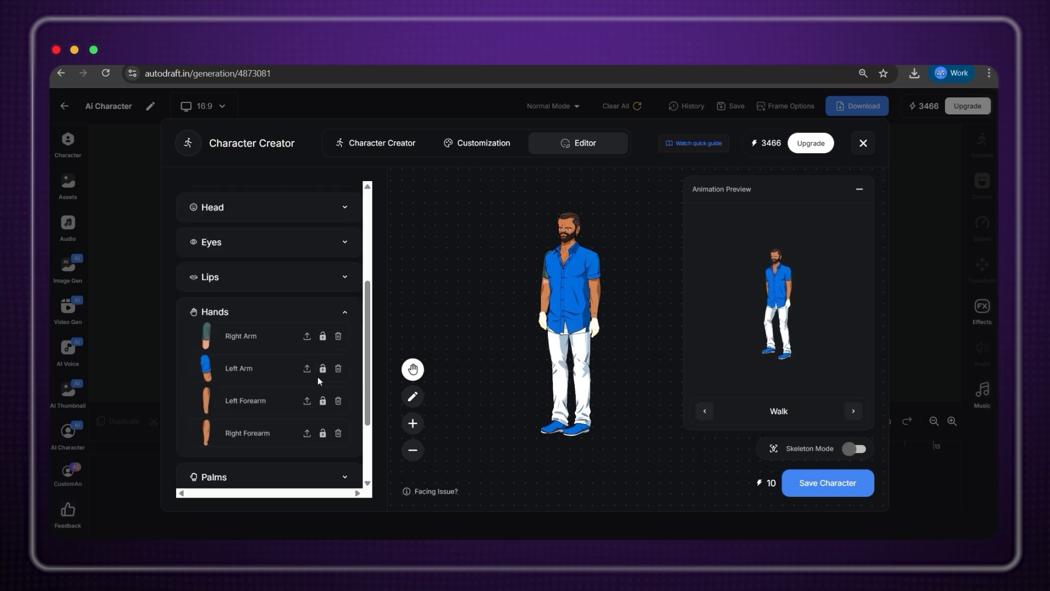
{"action": "scroll", "coordinate": [317, 377], "scroll_direction": "up", "scroll_amount": 3}
{"action": "mouse_move", "coordinate": [566, 313]}
{"action": "left_mouse_down"}
{"action": "mouse_move", "coordinate": [548, 279]}
{"action": "mouse_move", "coordinate": [566, 296]}
{"action": "left_mouse_up"}
{"action": "scroll", "coordinate": [549, 277], "scroll_direction": "up", "scroll_amount": 5}
{"action": "scroll", "coordinate": [548, 278], "scroll_direction": "down", "scroll_amount": 4}
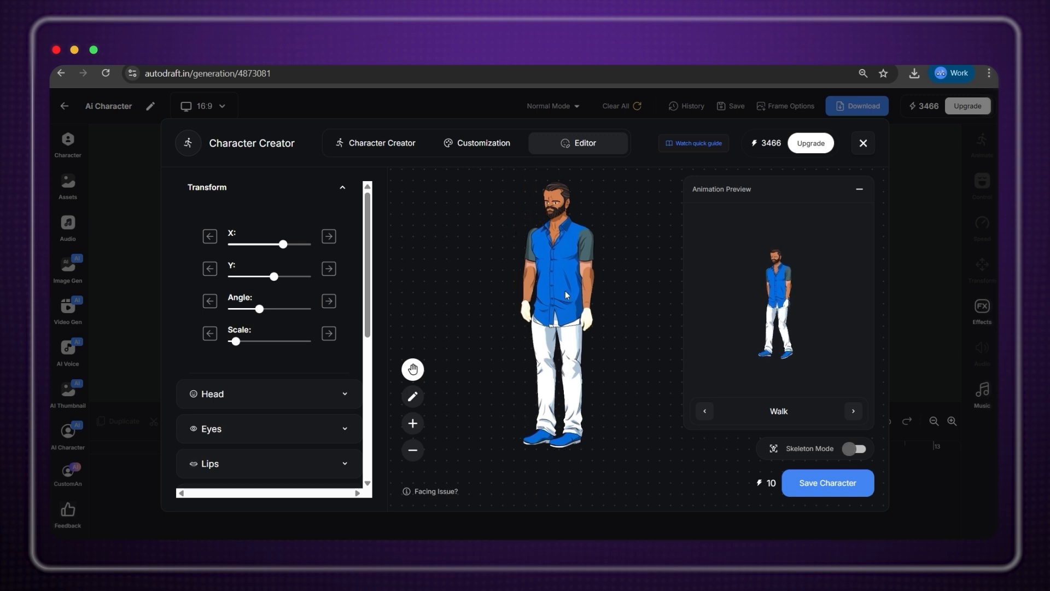
Nudge the bearded character's head slightly down in Skeleton Mode and save the character as Nathon.
{"action": "left_click", "coordinate": [860, 453]}
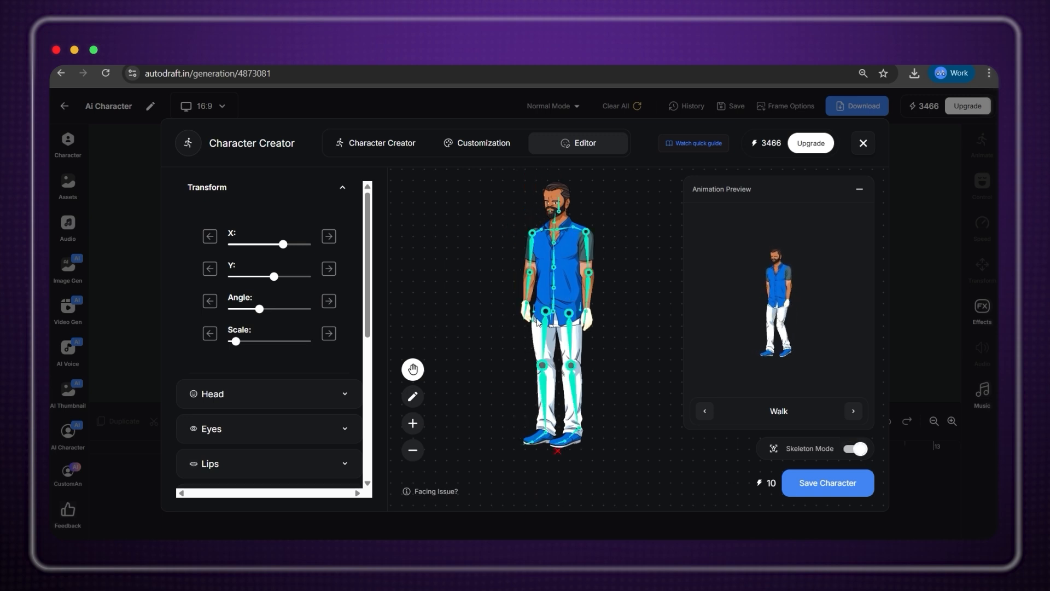
{"action": "left_click_drag", "start_coordinate": [560, 294], "coordinate": [567, 303]}
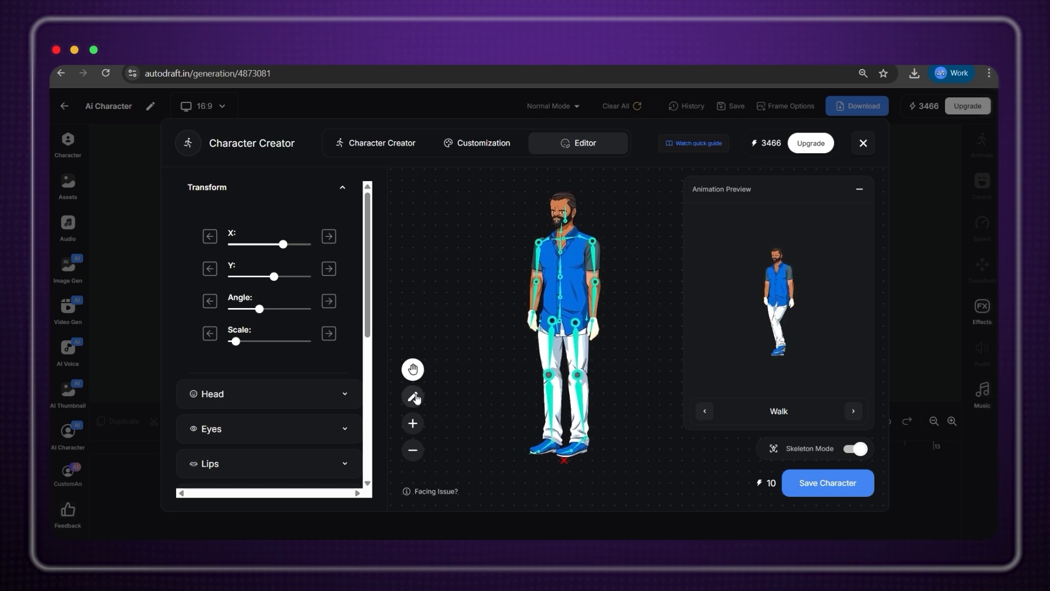
{"action": "left_click", "coordinate": [413, 396]}
{"action": "left_click", "coordinate": [539, 258]}
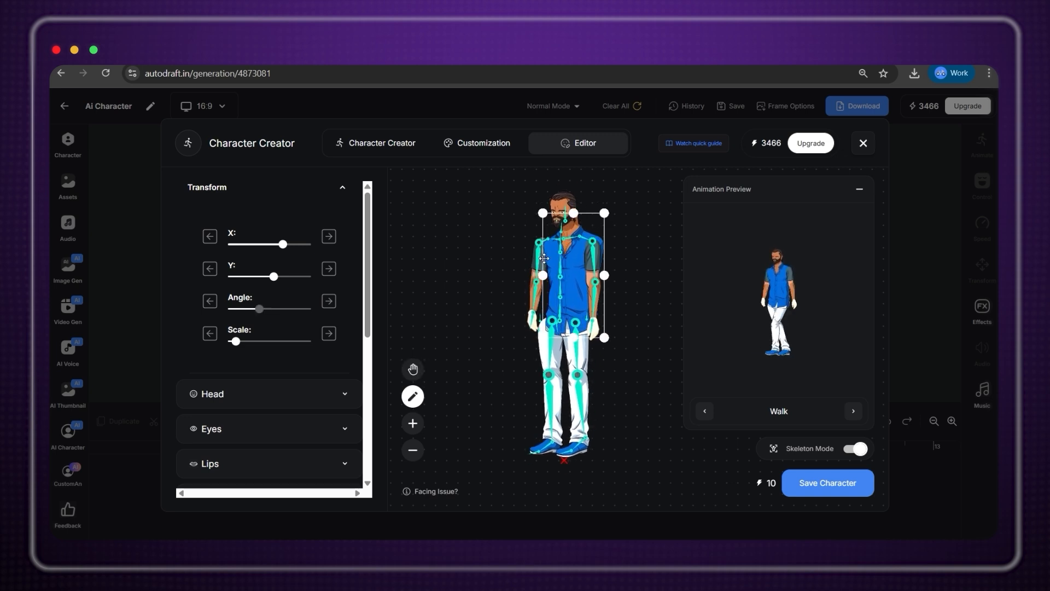
{"action": "left_click", "coordinate": [563, 202]}
{"action": "left_click_drag", "start_coordinate": [569, 206], "coordinate": [568, 210]}
{"action": "left_click", "coordinate": [413, 369]}
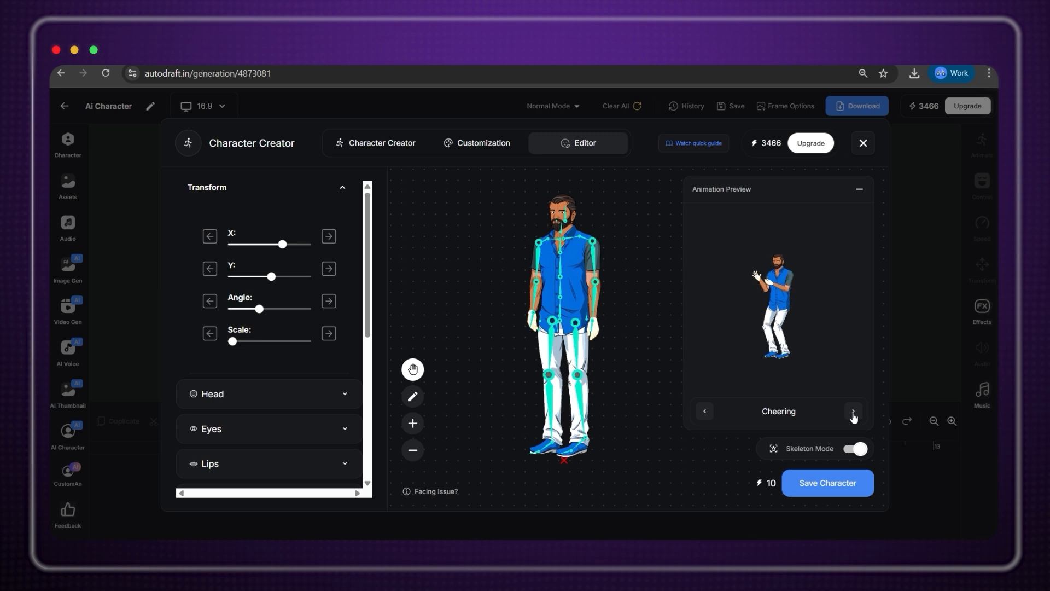
{"action": "left_click", "coordinate": [842, 491]}
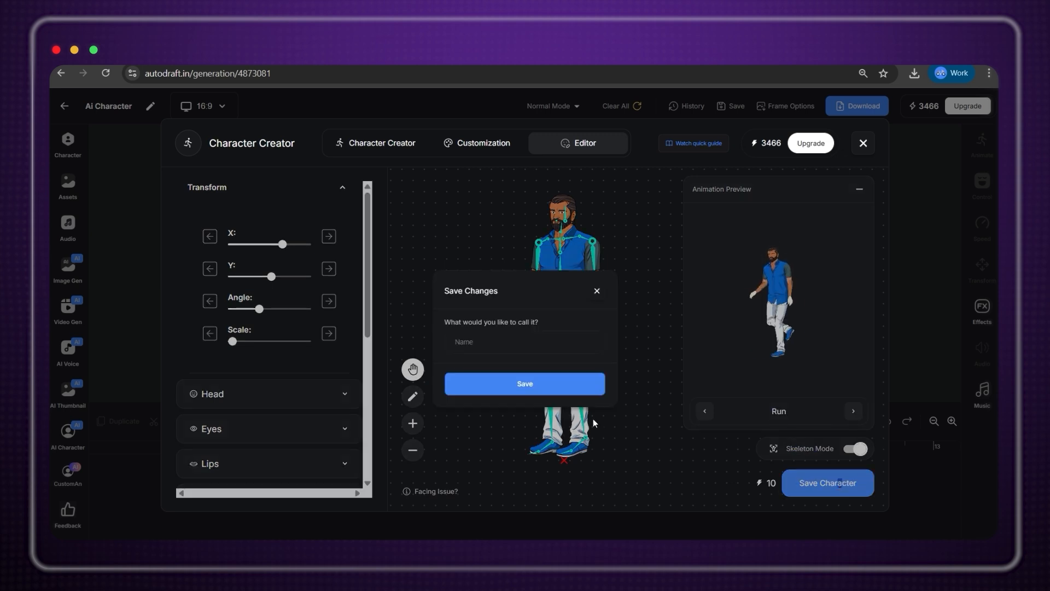
{"action": "left_click", "coordinate": [536, 382]}
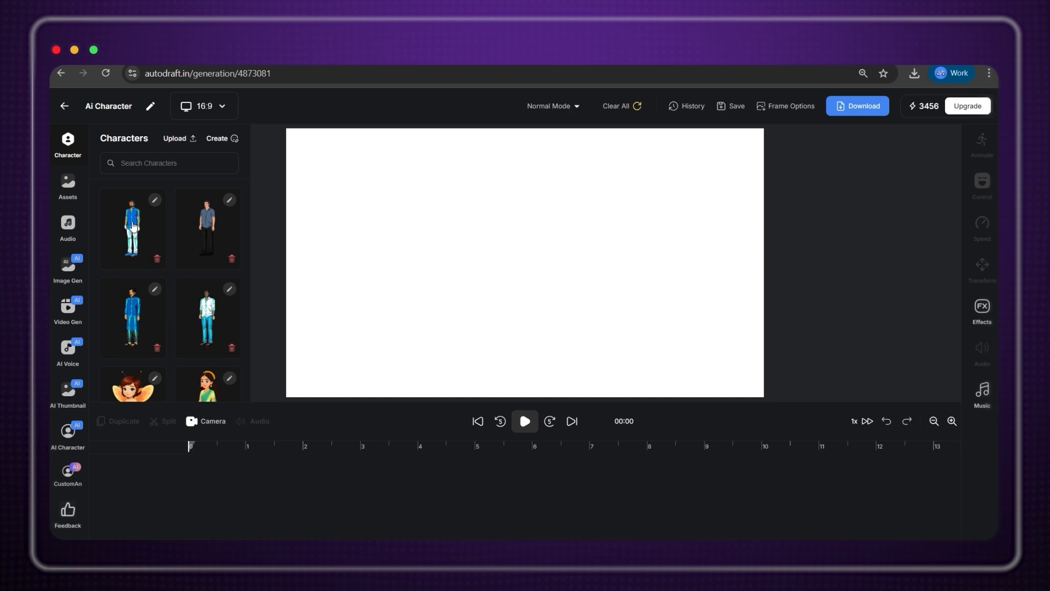
Place Nathon walking on the canvas, enlarge him, move him left and play the animation.
{"action": "left_click", "coordinate": [133, 226]}
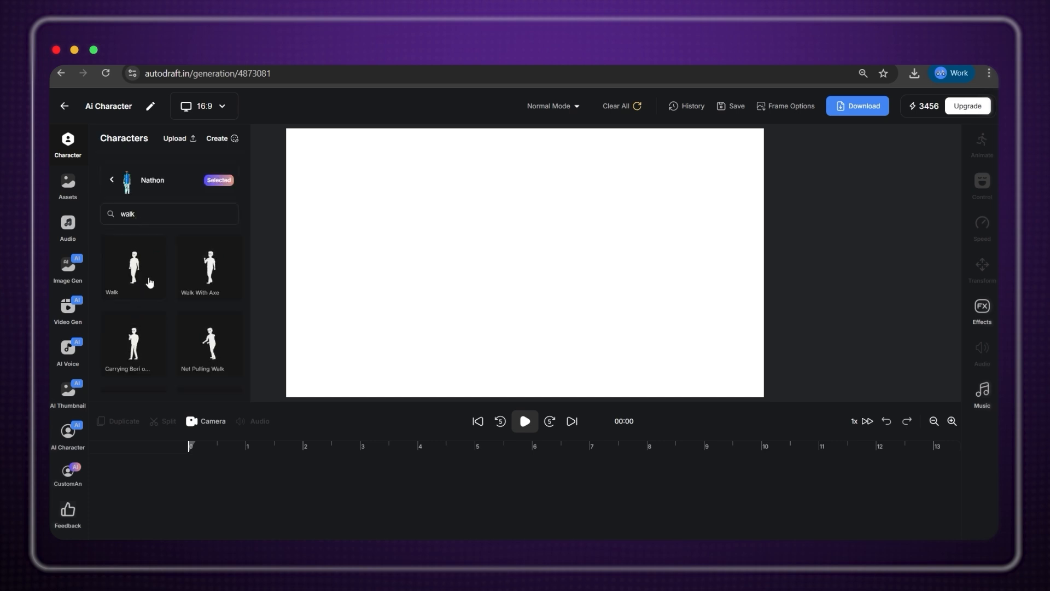
{"action": "scroll", "coordinate": [149, 282], "scroll_direction": "down", "scroll_amount": 3}
{"action": "scroll", "coordinate": [149, 282], "scroll_direction": "up", "scroll_amount": 3}
{"action": "left_click_drag", "start_coordinate": [146, 281], "coordinate": [607, 271]}
{"action": "left_click_drag", "start_coordinate": [623, 335], "coordinate": [648, 376]}
{"action": "left_click_drag", "start_coordinate": [591, 272], "coordinate": [409, 270]}
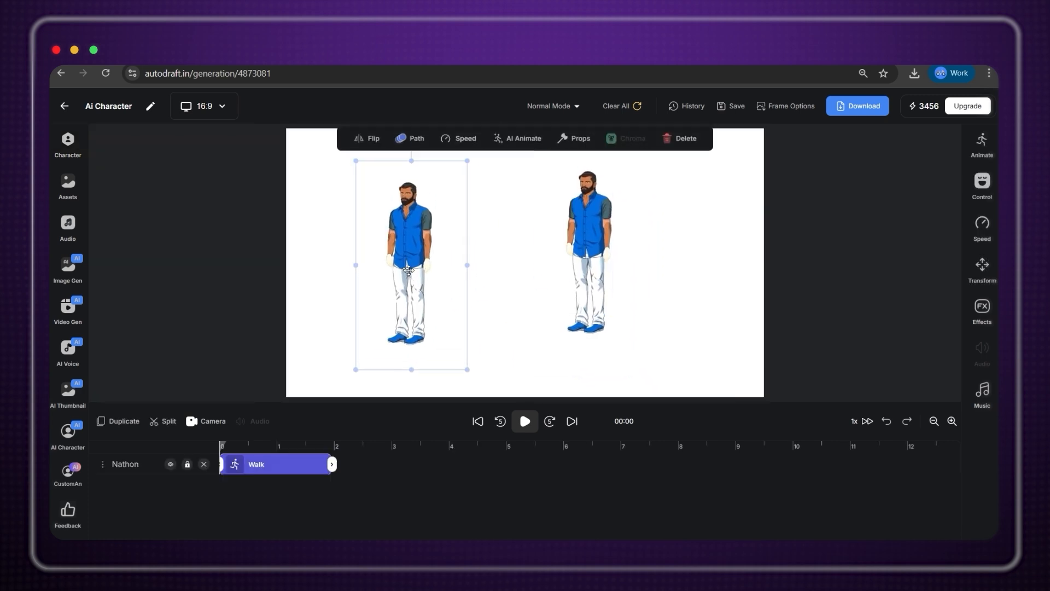
{"action": "key", "text": "space"}
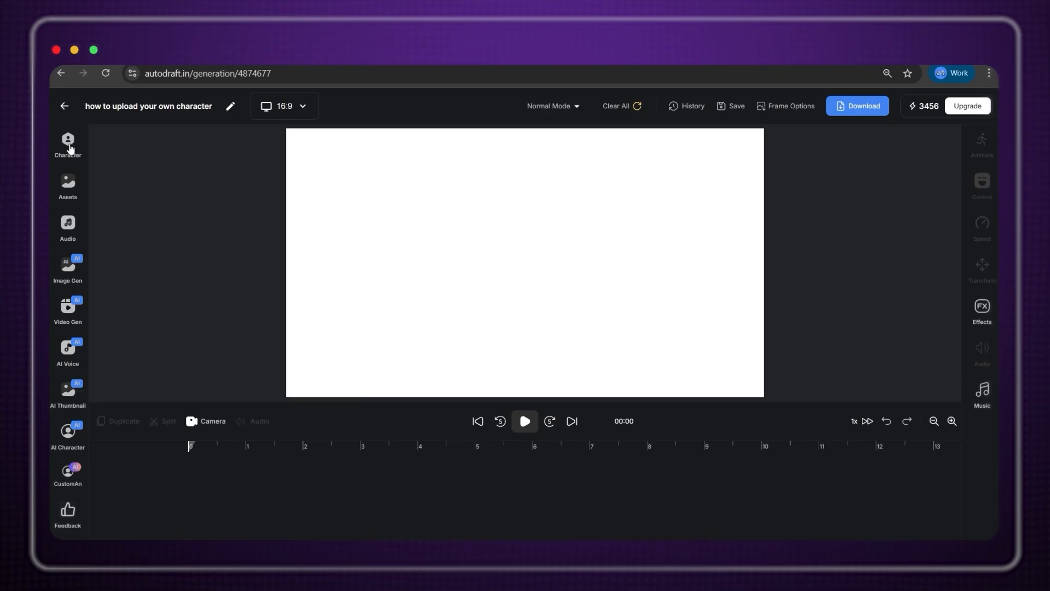
{"action": "left_click", "coordinate": [68, 141]}
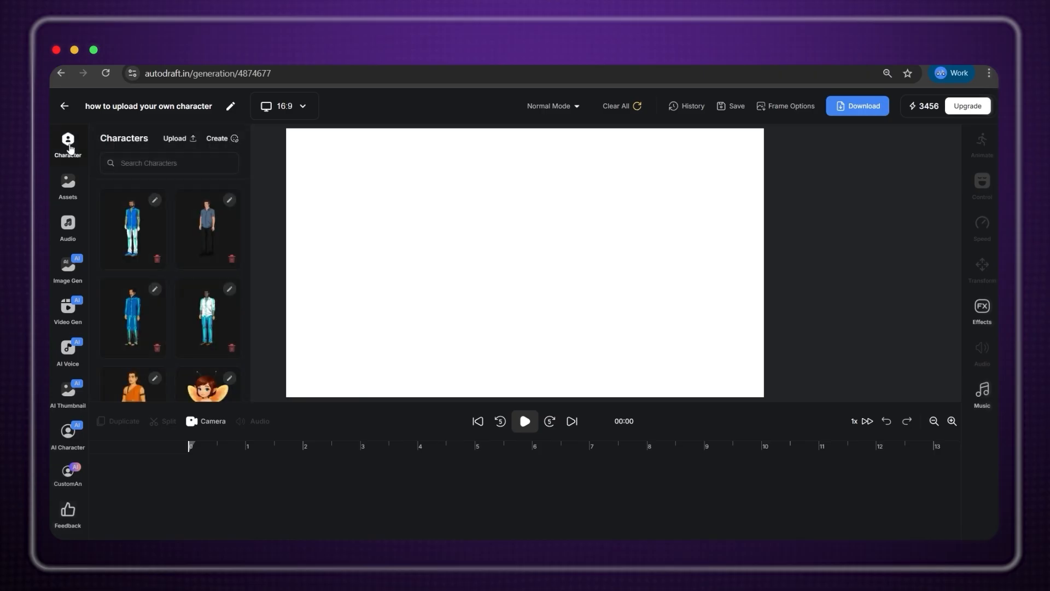
{"action": "scroll", "coordinate": [159, 234], "scroll_direction": "down", "scroll_amount": 1}
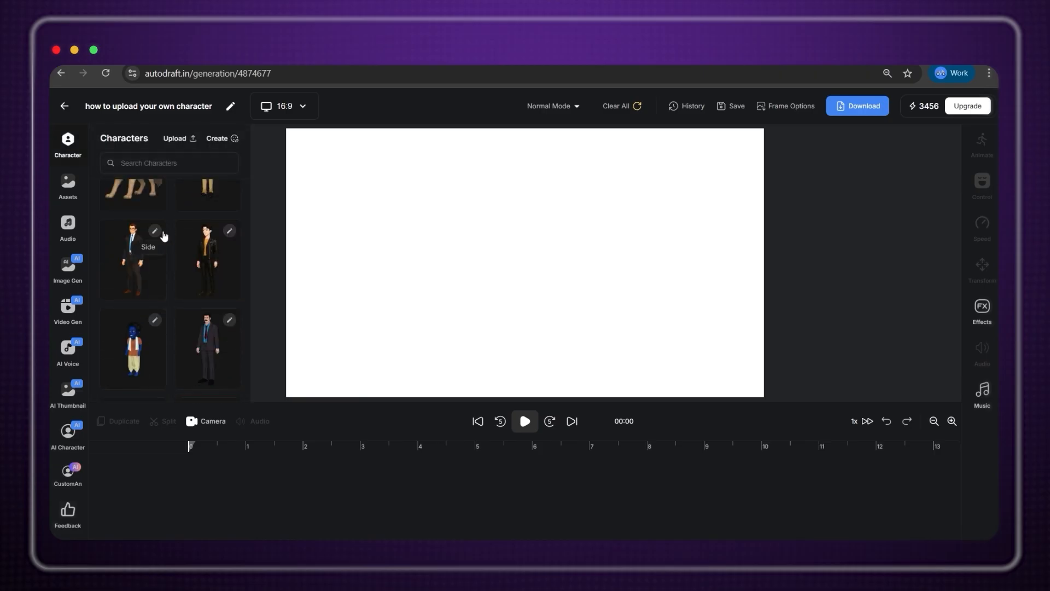
Open the suited character for editing and expand his eye and lip part lists.
{"action": "left_click", "coordinate": [155, 230]}
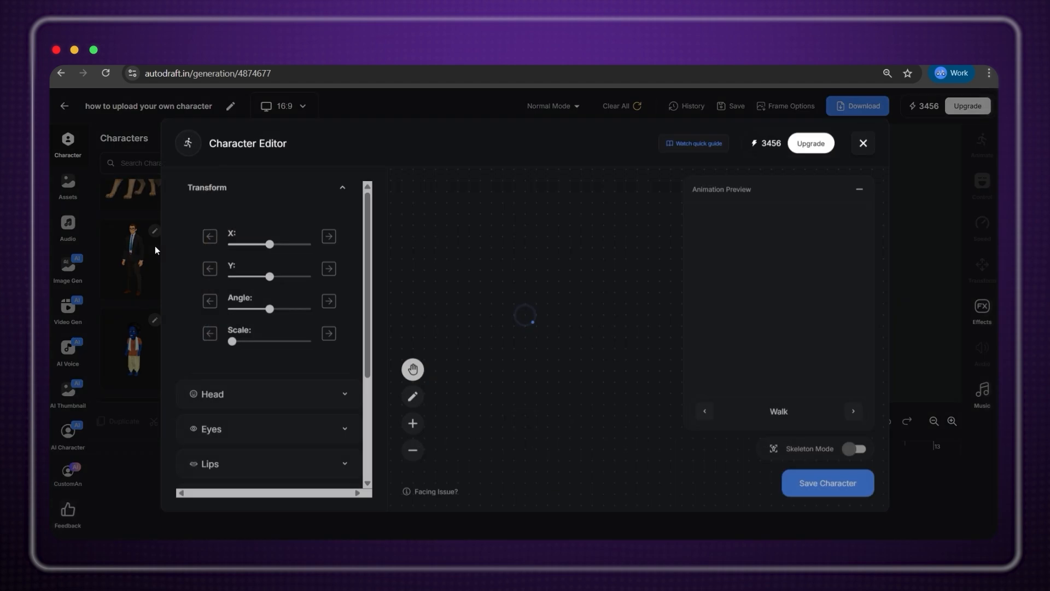
{"action": "left_click", "coordinate": [345, 339]}
{"action": "scroll", "coordinate": [289, 438], "scroll_direction": "down", "scroll_amount": 2}
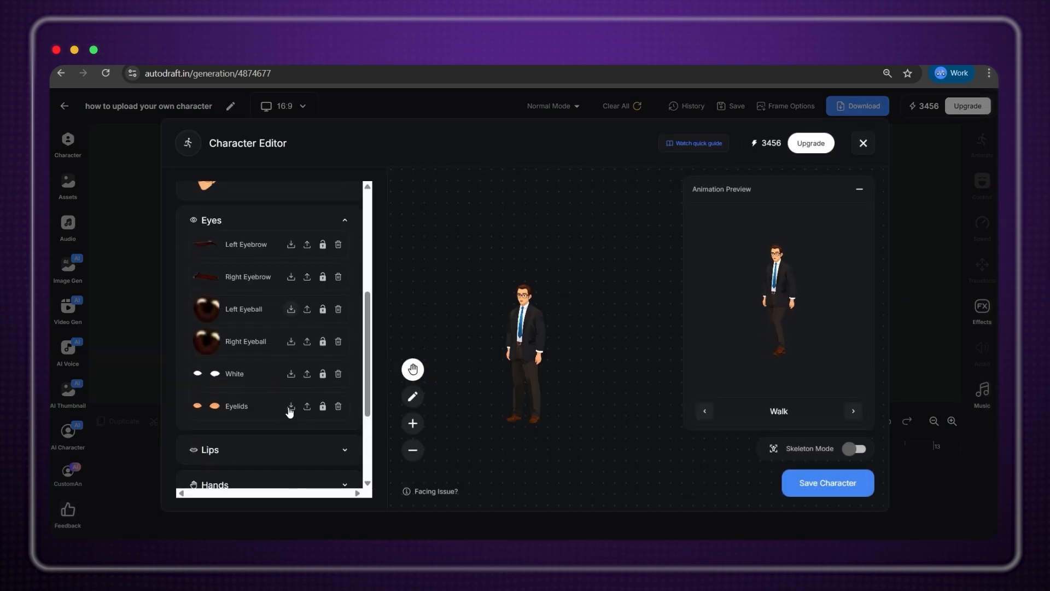
{"action": "left_click", "coordinate": [345, 445]}
{"action": "scroll", "coordinate": [282, 446], "scroll_direction": "down", "scroll_amount": 5}
Collapse the lip, eye and head lists and step the animation preview past Eyeblink.
{"action": "scroll", "coordinate": [290, 439], "scroll_direction": "up", "scroll_amount": 4}
{"action": "left_click", "coordinate": [347, 382]}
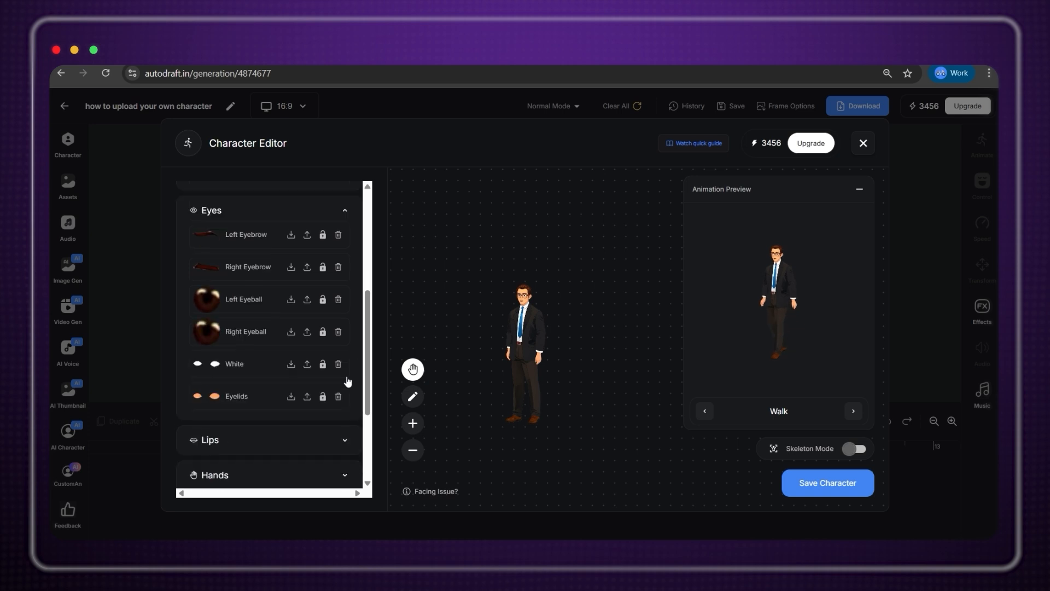
{"action": "scroll", "coordinate": [330, 291], "scroll_direction": "up", "scroll_amount": 2}
{"action": "left_click", "coordinate": [344, 340]}
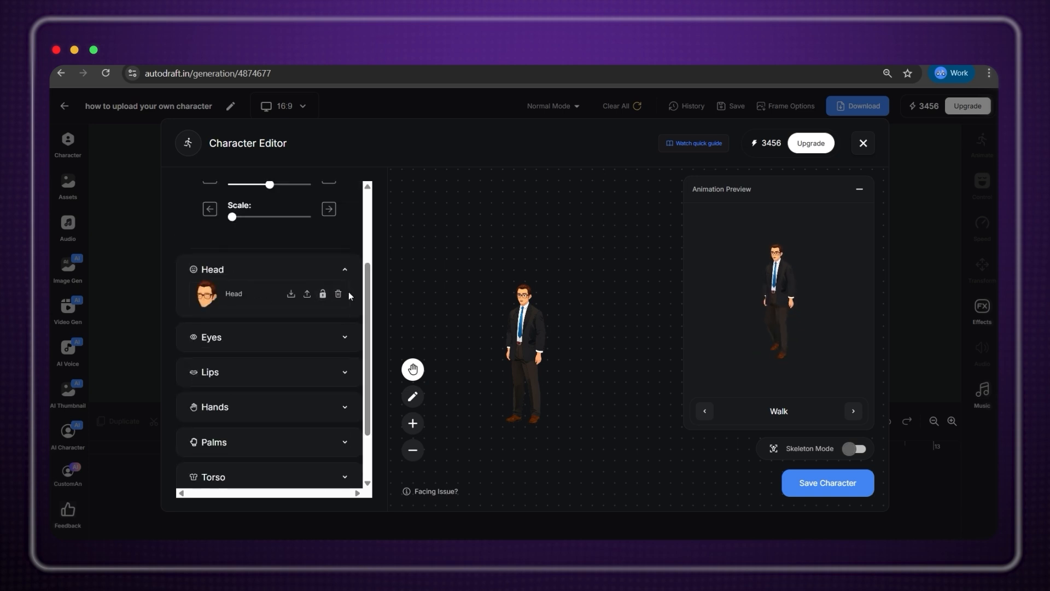
{"action": "left_click", "coordinate": [345, 271]}
{"action": "scroll", "coordinate": [306, 306], "scroll_direction": "down", "scroll_amount": 1}
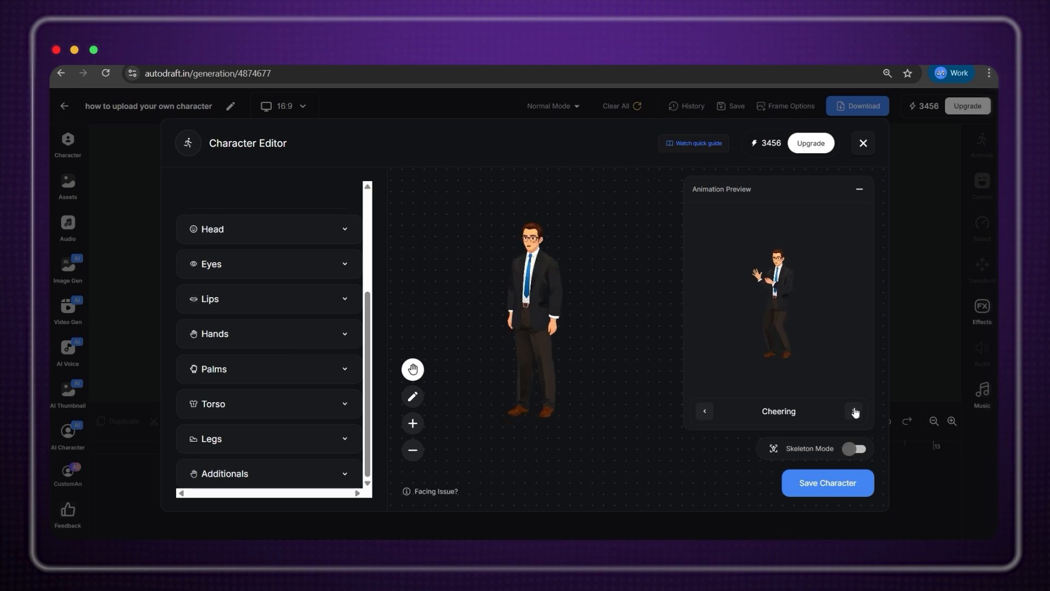
{"action": "triple_click", "coordinate": [855, 412]}
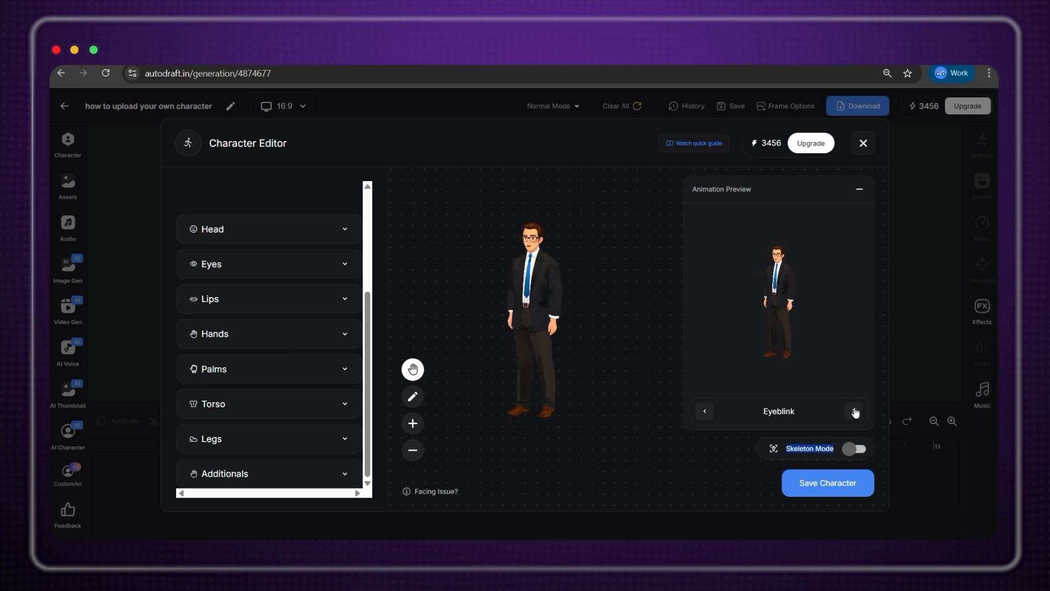
{"action": "left_click", "coordinate": [702, 413]}
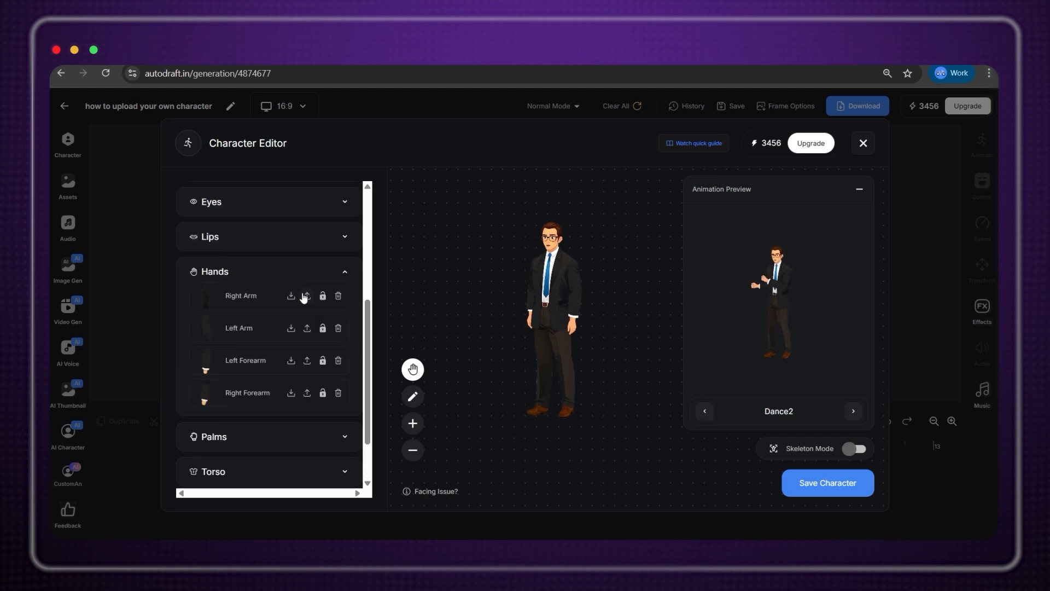
Replace the Right Arm part with the ARM_R image.
{"action": "left_click", "coordinate": [304, 296]}
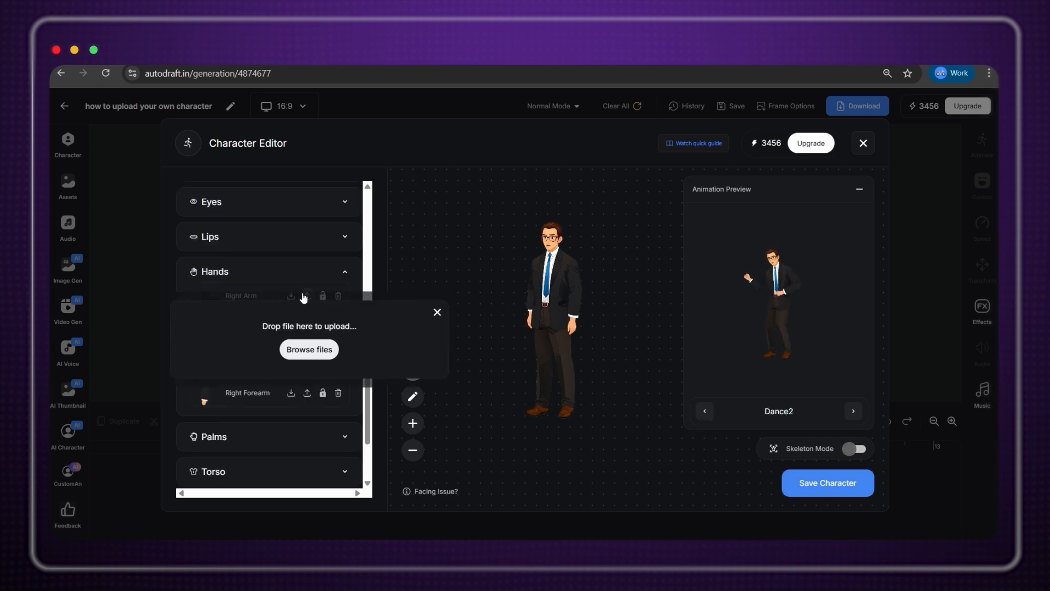
{"action": "left_click", "coordinate": [323, 349]}
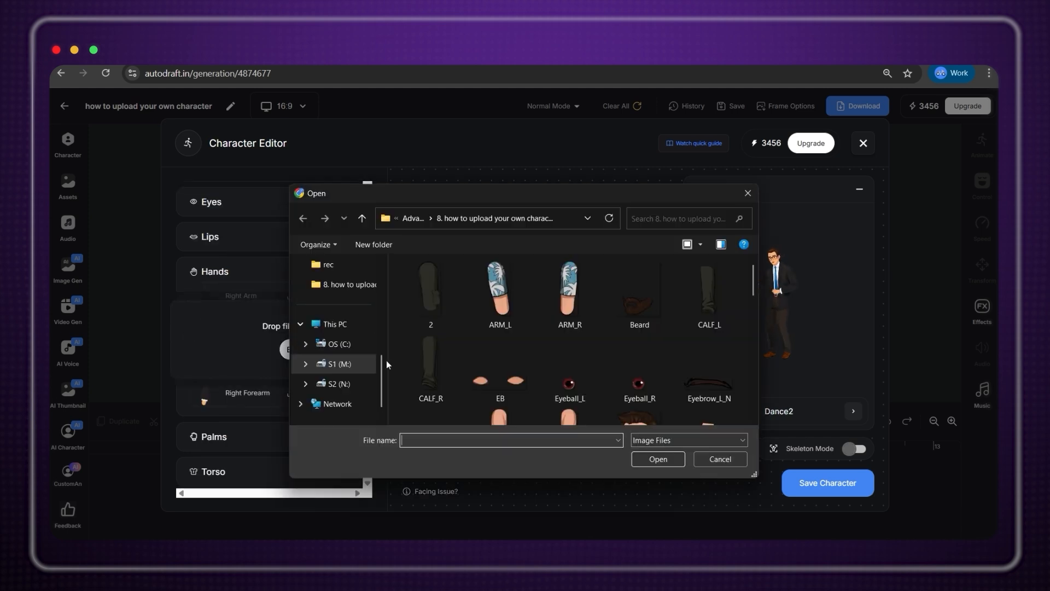
{"action": "left_click", "coordinate": [549, 316]}
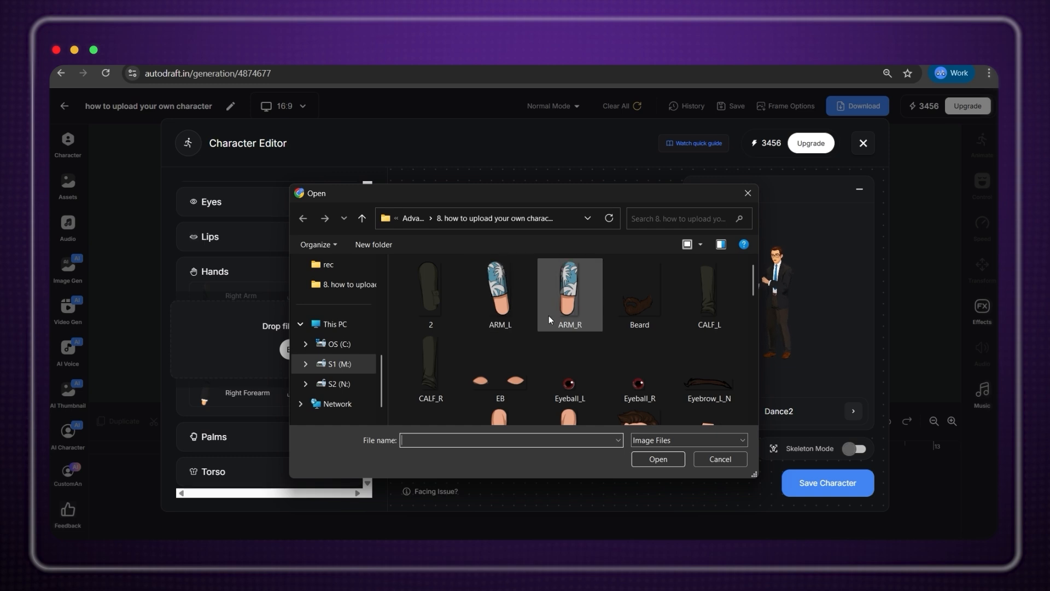
{"action": "left_click", "coordinate": [659, 459]}
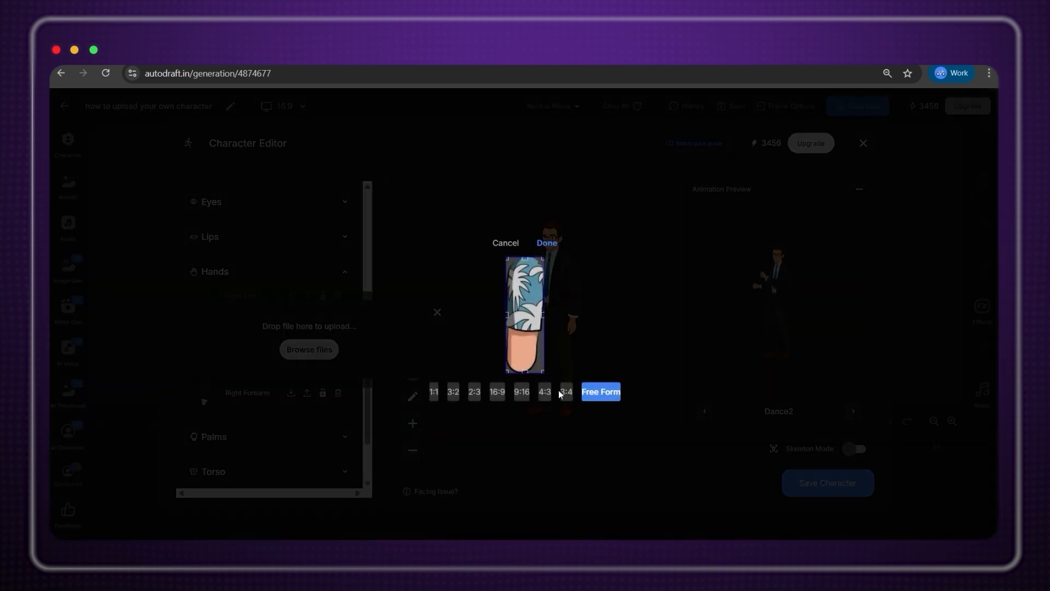
{"action": "left_click", "coordinate": [548, 243]}
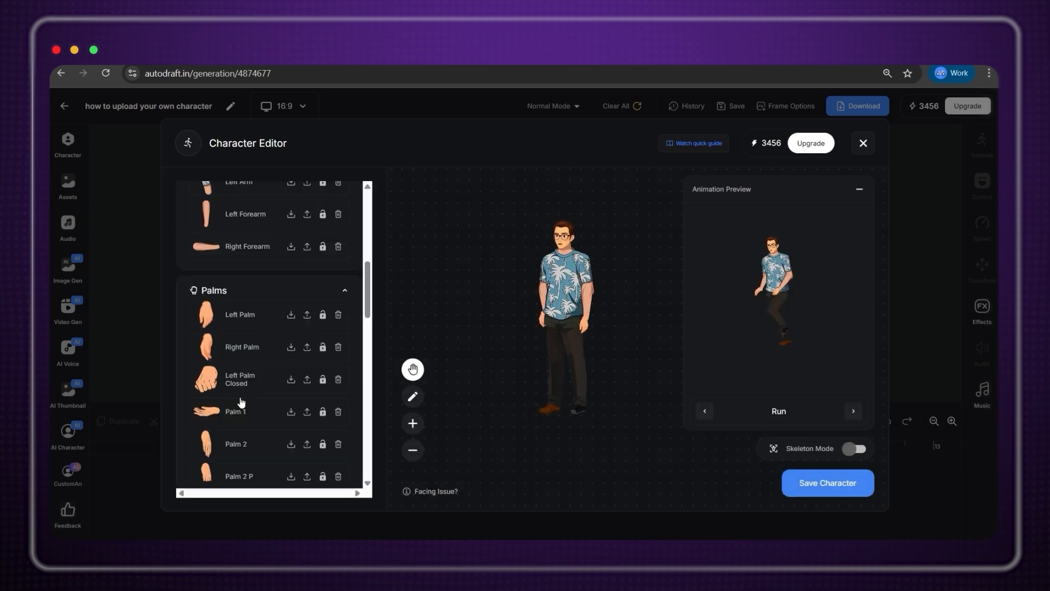
Replace the Right Shoe part with the new shoe image.
{"action": "scroll", "coordinate": [319, 432], "scroll_direction": "down", "scroll_amount": 5}
{"action": "left_click", "coordinate": [320, 431]}
{"action": "scroll", "coordinate": [641, 343], "scroll_direction": "down", "scroll_amount": 6}
{"action": "double_click", "coordinate": [715, 339]}
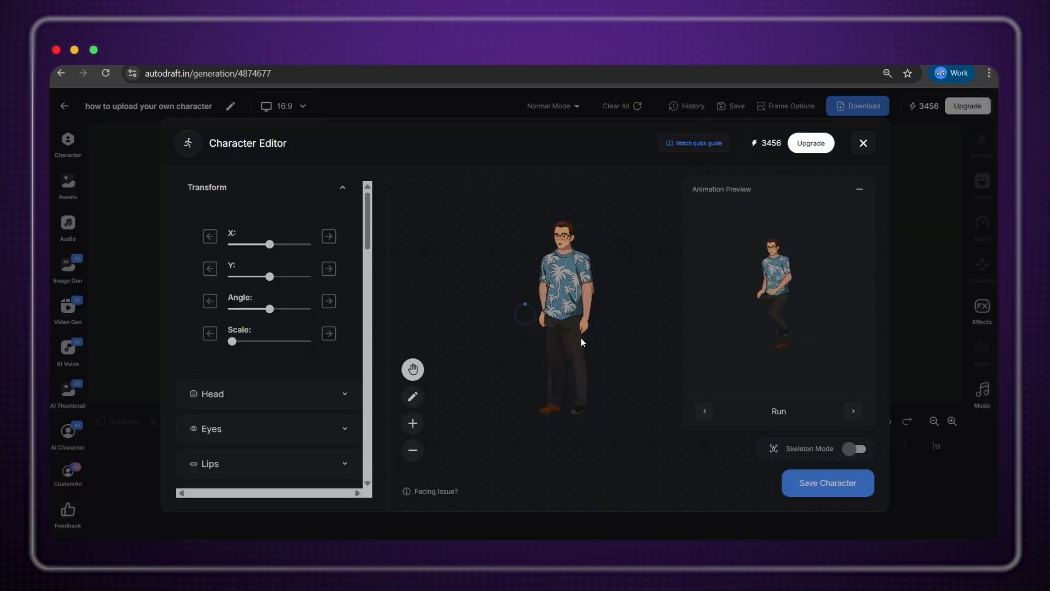
{"action": "scroll", "coordinate": [315, 379], "scroll_direction": "down", "scroll_amount": 10}
{"action": "scroll", "coordinate": [316, 372], "scroll_direction": "up", "scroll_amount": 10}
Review the Eyes, Head and Left Palm parts, leaving them unchanged.
{"action": "left_click", "coordinate": [343, 435]}
{"action": "scroll", "coordinate": [343, 435], "scroll_direction": "down", "scroll_amount": 3}
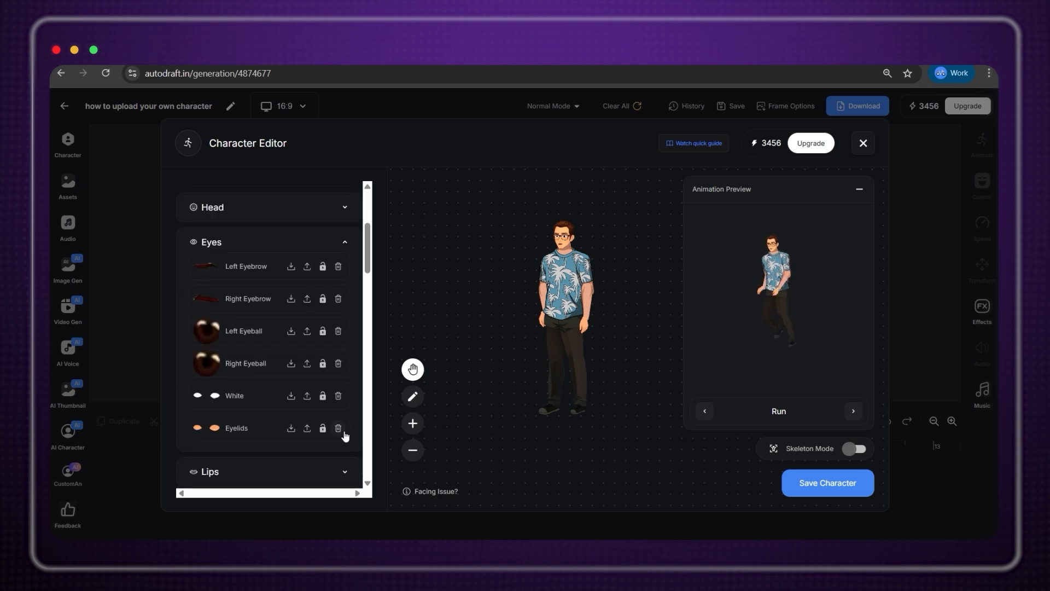
{"action": "scroll", "coordinate": [328, 399], "scroll_direction": "up", "scroll_amount": 3}
{"action": "left_click", "coordinate": [343, 399]}
{"action": "scroll", "coordinate": [342, 398], "scroll_direction": "down", "scroll_amount": 2}
{"action": "scroll", "coordinate": [308, 292], "scroll_direction": "down", "scroll_amount": 10}
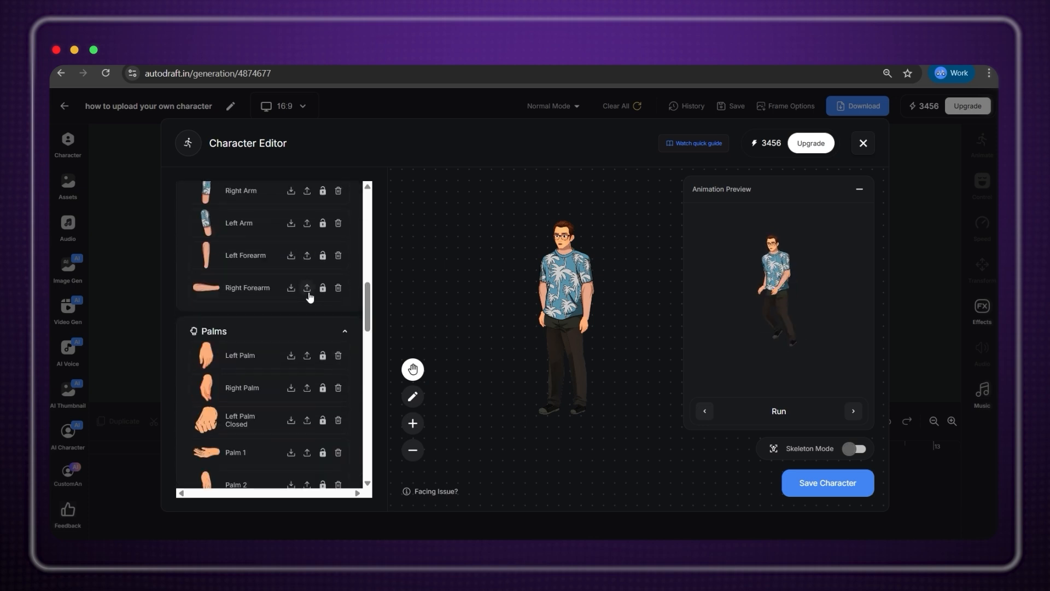
{"action": "scroll", "coordinate": [308, 291], "scroll_direction": "up", "scroll_amount": 4}
{"action": "scroll", "coordinate": [290, 416], "scroll_direction": "down", "scroll_amount": 4}
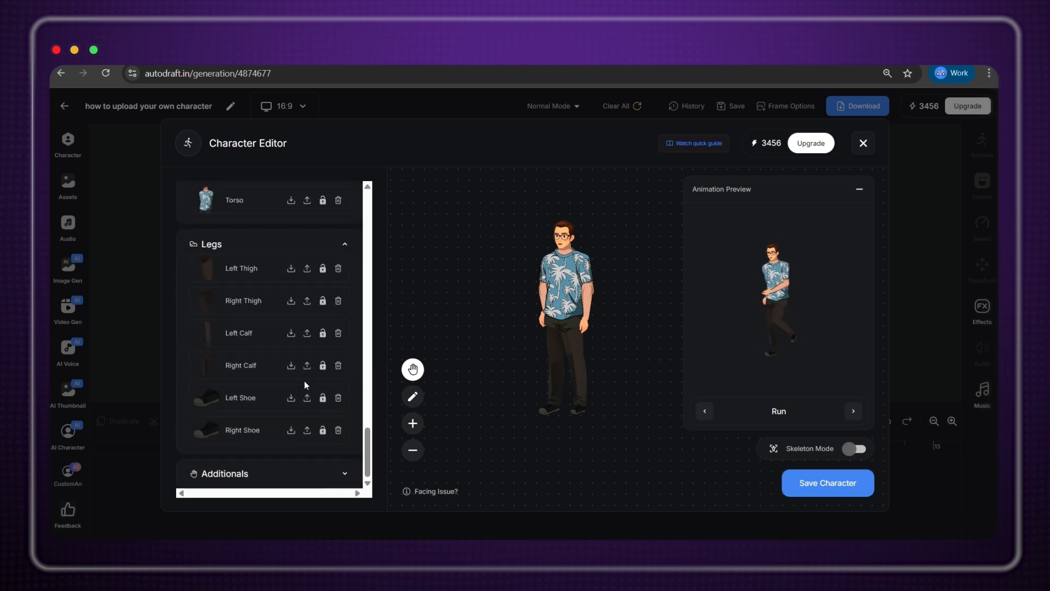
{"action": "scroll", "coordinate": [297, 353], "scroll_direction": "up", "scroll_amount": 4}
{"action": "scroll", "coordinate": [298, 355], "scroll_direction": "up", "scroll_amount": 5}
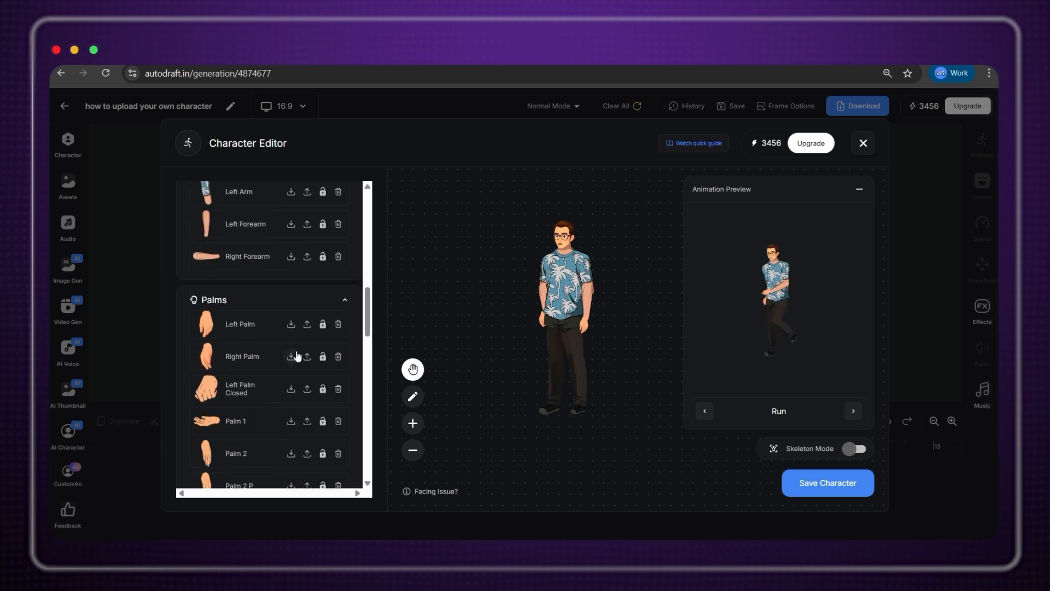
{"action": "left_click", "coordinate": [309, 323]}
{"action": "left_click", "coordinate": [436, 311]}
{"action": "scroll", "coordinate": [265, 375], "scroll_direction": "down", "scroll_amount": 11}
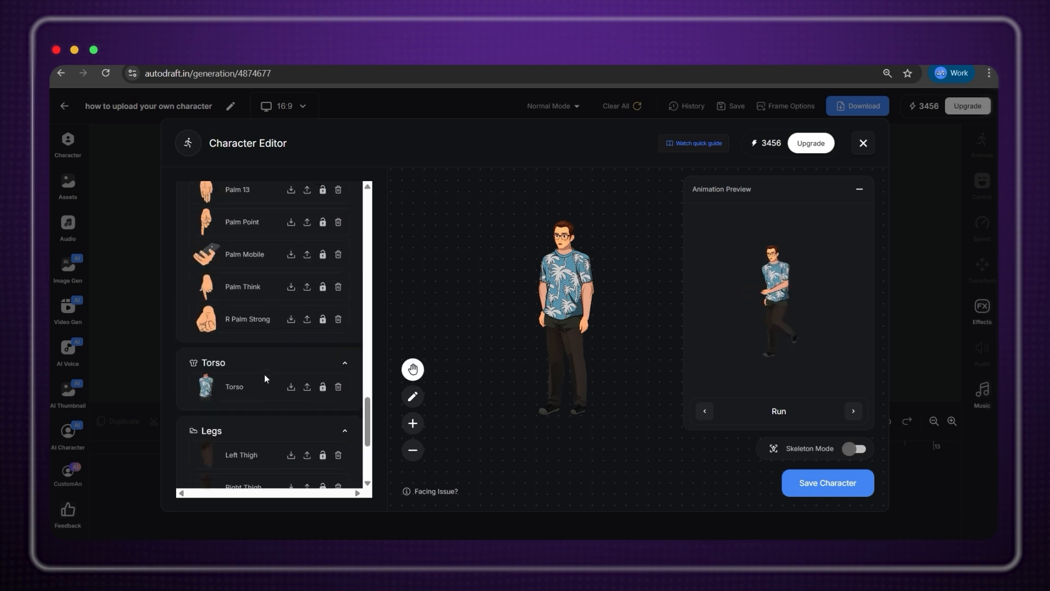
{"action": "scroll", "coordinate": [264, 375], "scroll_direction": "up", "scroll_amount": 18}
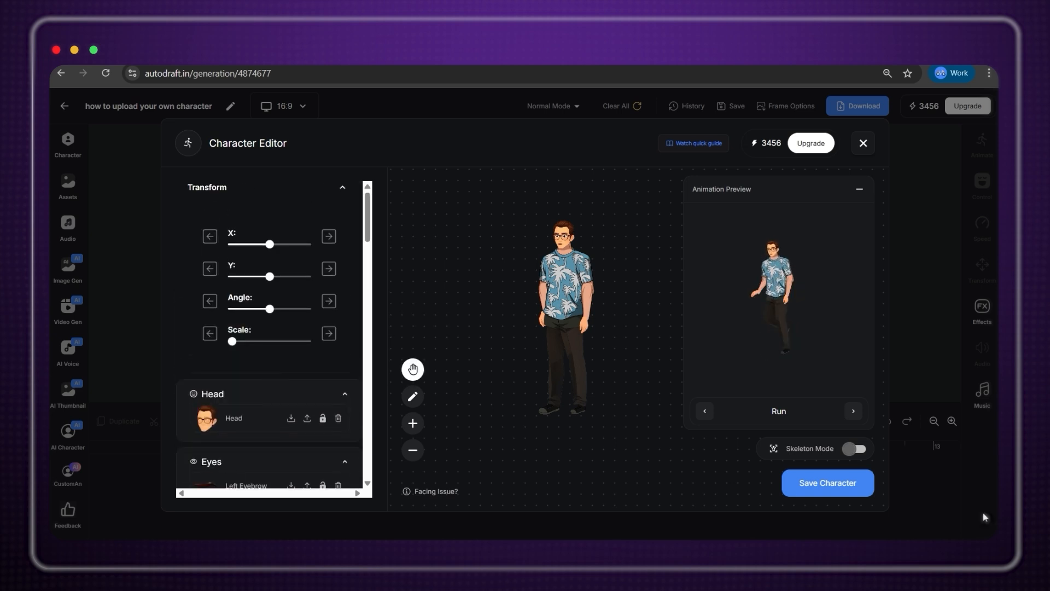
Save the palm-print shirt character as a new character named Luthar.
{"action": "left_click", "coordinate": [829, 488]}
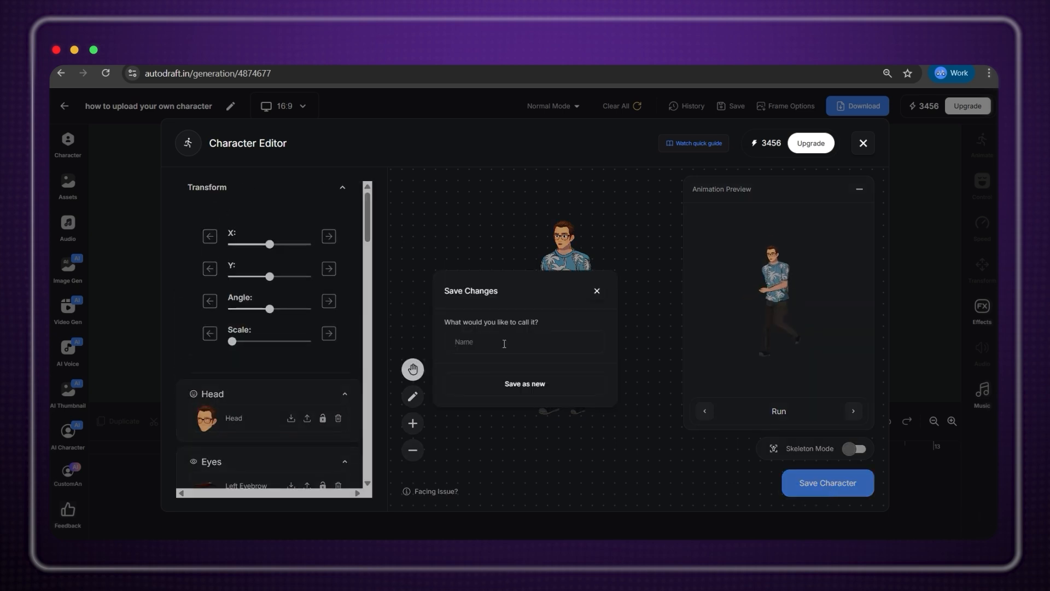
{"action": "left_click", "coordinate": [533, 385]}
{"action": "left_click", "coordinate": [79, 146]}
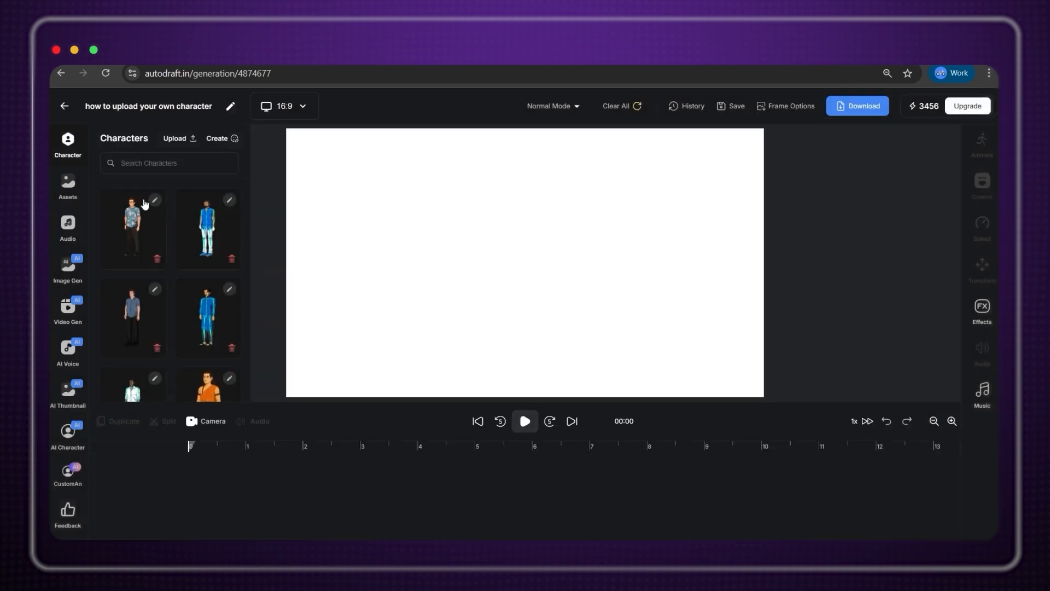
Add Luthar's Run animation to the canvas and move him lower right.
{"action": "left_click", "coordinate": [145, 205]}
{"action": "left_click", "coordinate": [205, 340]}
{"action": "left_click_drag", "start_coordinate": [524, 206], "coordinate": [665, 283]}
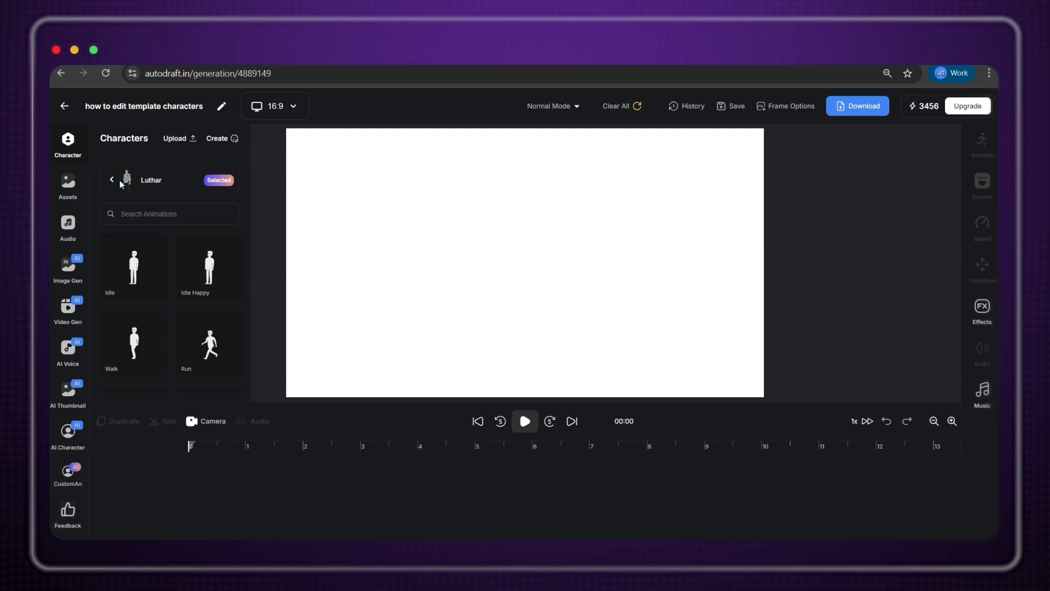
Open the red-shirt template man's Side view in the Character Editor.
{"action": "left_click", "coordinate": [111, 176]}
{"action": "scroll", "coordinate": [157, 246], "scroll_direction": "down", "scroll_amount": 10}
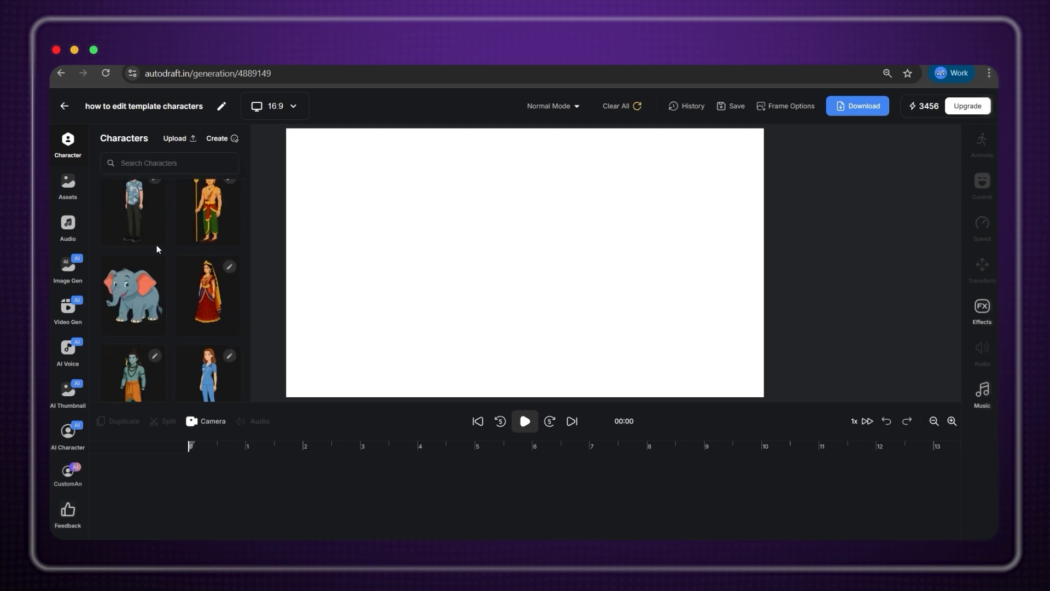
{"action": "scroll", "coordinate": [157, 249], "scroll_direction": "down", "scroll_amount": 10}
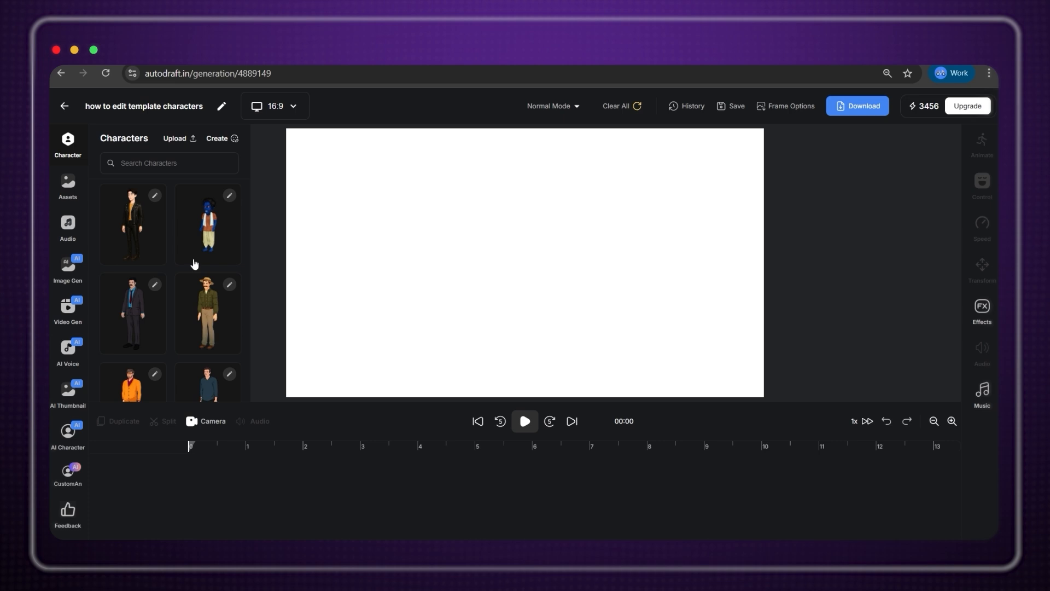
{"action": "scroll", "coordinate": [236, 317], "scroll_direction": "down", "scroll_amount": 3}
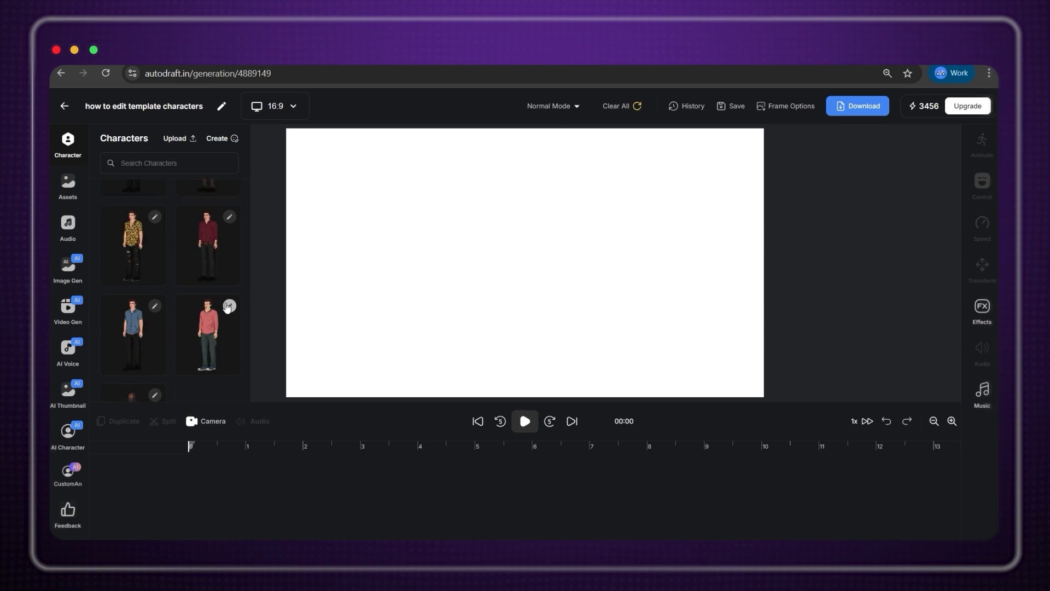
{"action": "left_click", "coordinate": [230, 306]}
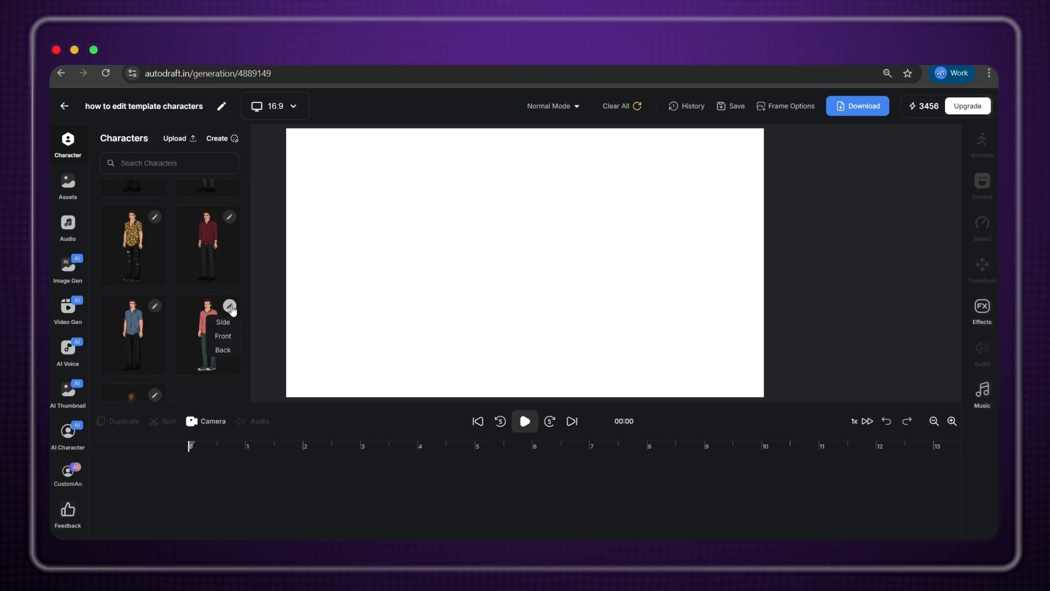
{"action": "left_click", "coordinate": [224, 323]}
{"action": "scroll", "coordinate": [324, 342], "scroll_direction": "down", "scroll_amount": 2}
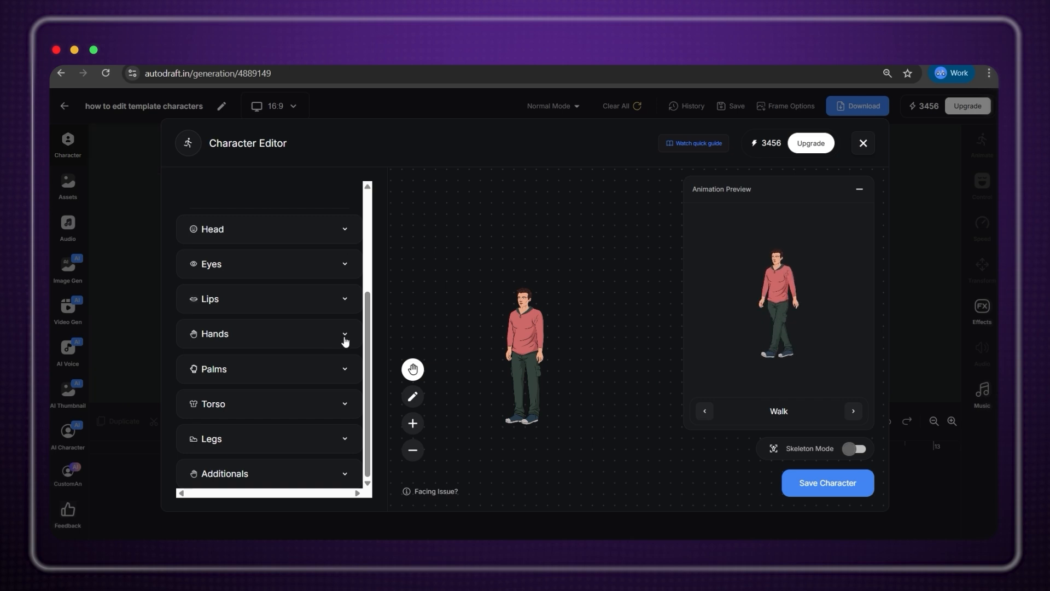
Download the right and left arm and forearm part images as PNGs.
{"action": "left_click", "coordinate": [343, 335]}
{"action": "left_click", "coordinate": [290, 359]}
{"action": "left_click", "coordinate": [658, 459]}
{"action": "left_click", "coordinate": [291, 390]}
{"action": "left_click", "coordinate": [671, 460]}
{"action": "left_click", "coordinate": [291, 455]}
{"action": "left_click", "coordinate": [665, 460]}
{"action": "left_click", "coordinate": [291, 423]}
{"action": "left_click", "coordinate": [664, 460]}
{"action": "scroll", "coordinate": [237, 411], "scroll_direction": "down", "scroll_amount": 3}
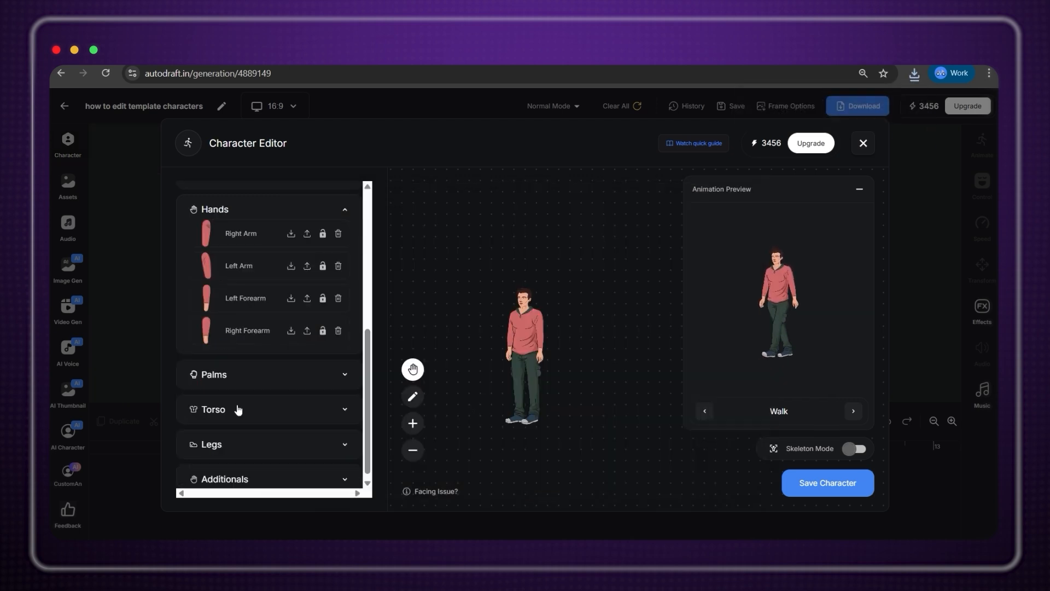
Download the torso as TORSO.png and liquify it with a bigger belly and raised hem.
{"action": "left_click", "coordinate": [344, 405]}
{"action": "left_click", "coordinate": [291, 395]}
{"action": "left_click", "coordinate": [665, 460]}
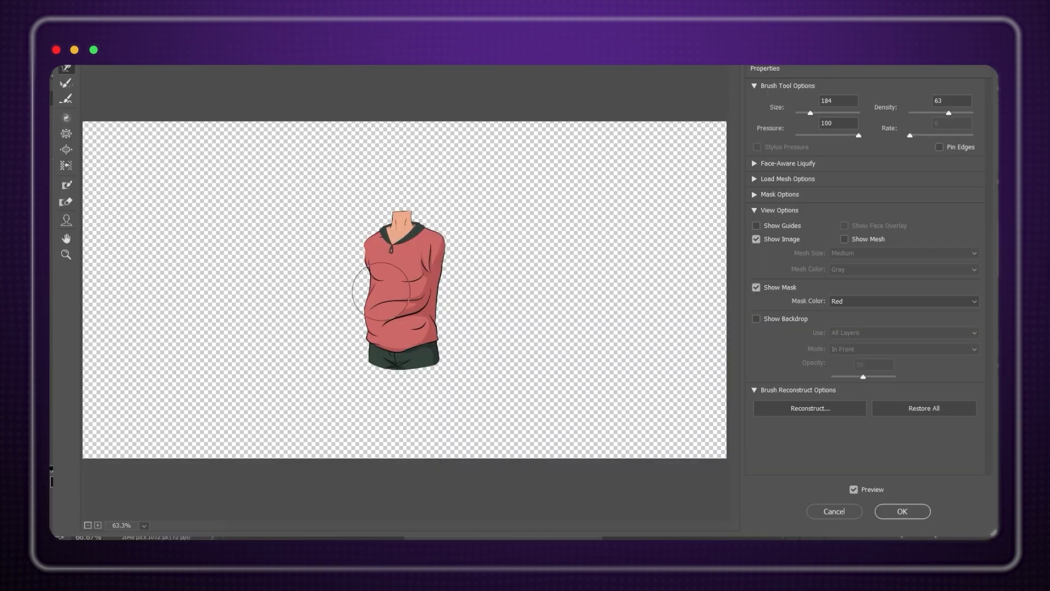
{"action": "left_click_drag", "start_coordinate": [394, 322], "coordinate": [376, 315]}
{"action": "left_click_drag", "start_coordinate": [365, 247], "coordinate": [356, 247]}
{"action": "left_click_drag", "start_coordinate": [399, 350], "coordinate": [387, 336]}
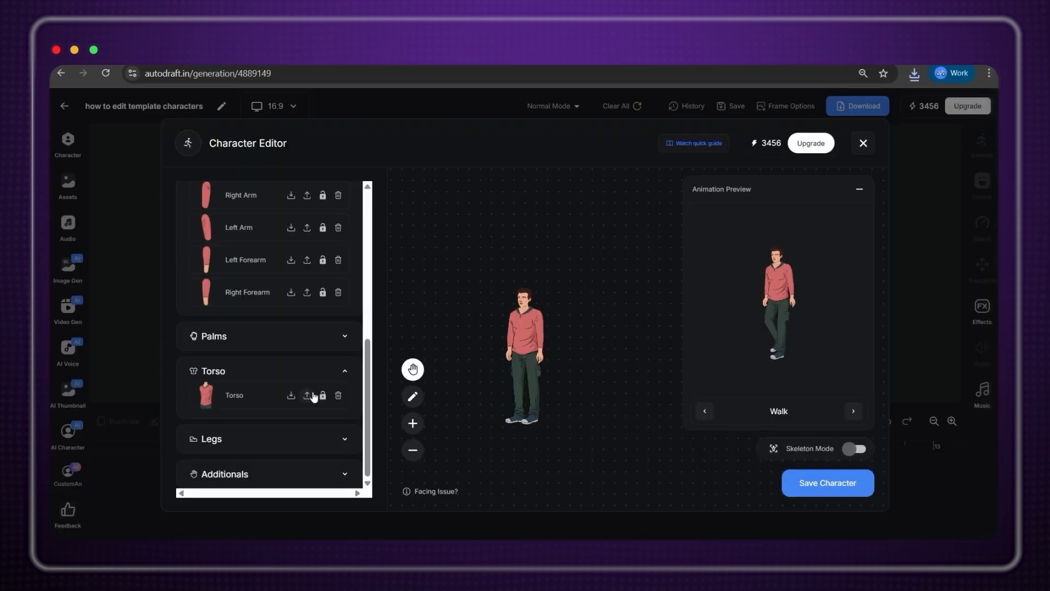
{"action": "left_click", "coordinate": [307, 399]}
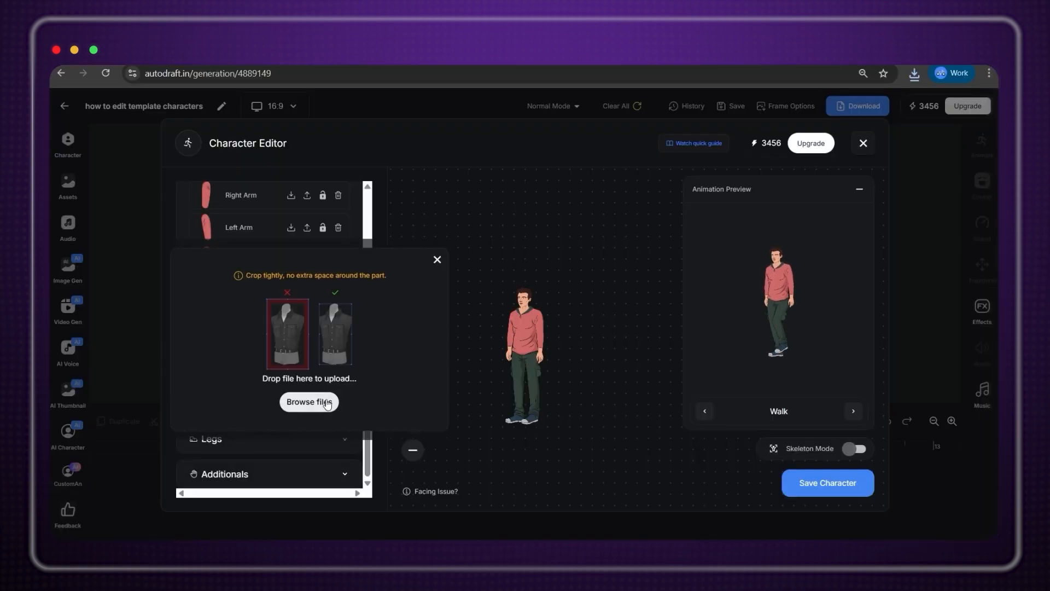
Replace the Torso part with the edited TORSO 1 image.
{"action": "left_click", "coordinate": [310, 403]}
{"action": "scroll", "coordinate": [503, 333], "scroll_direction": "down", "scroll_amount": 5}
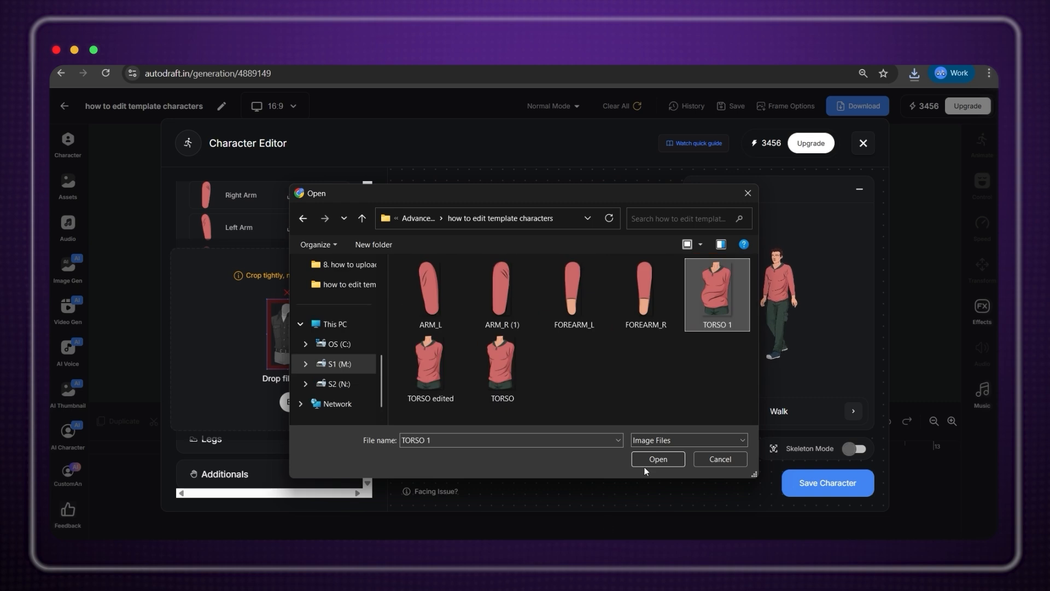
{"action": "left_click", "coordinate": [649, 461]}
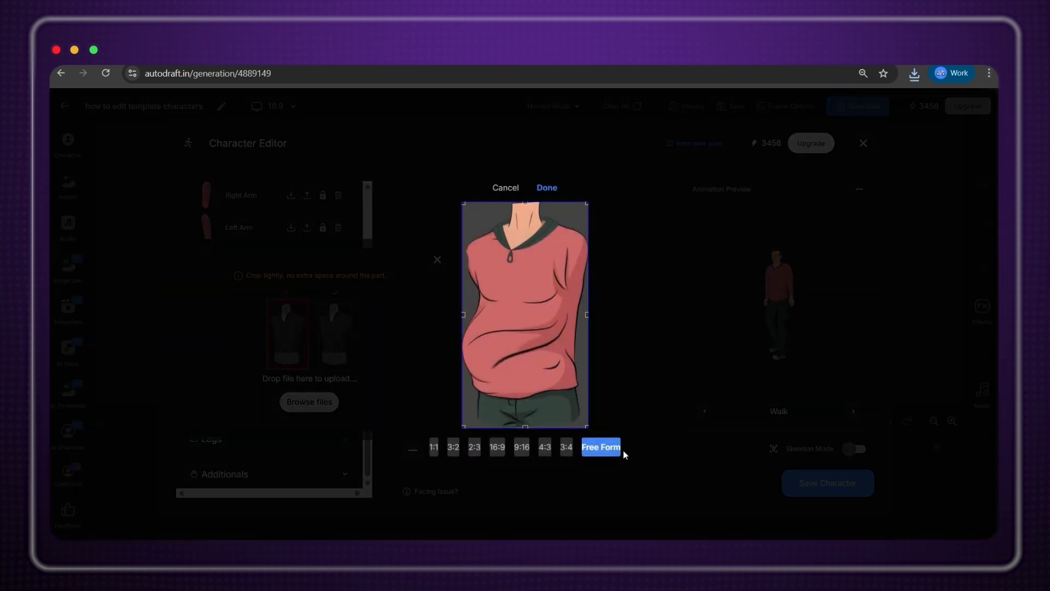
{"action": "left_click", "coordinate": [549, 188]}
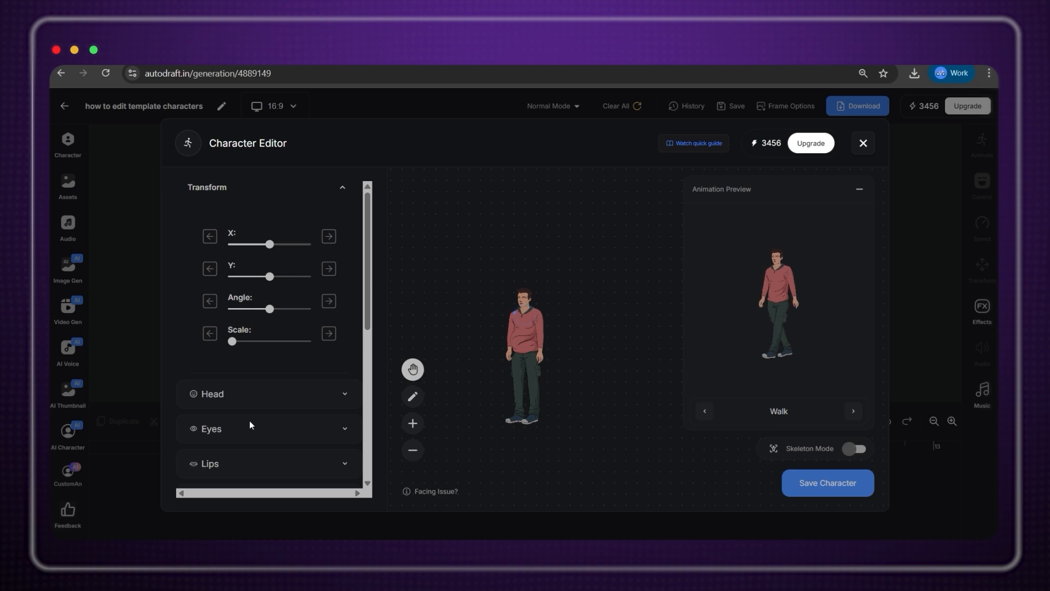
{"action": "scroll", "coordinate": [249, 422], "scroll_direction": "down", "scroll_amount": 10}
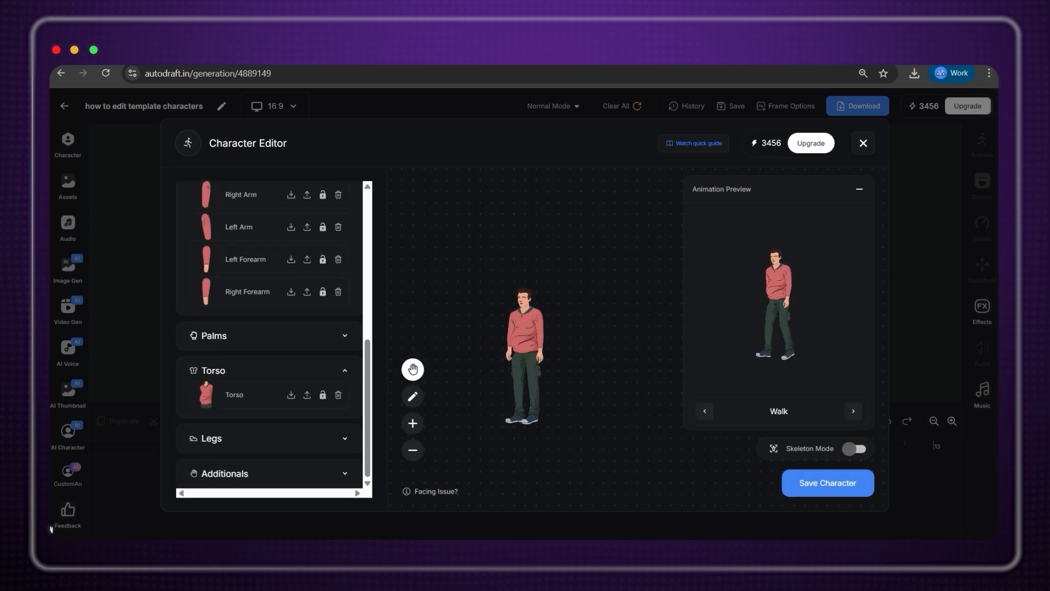
Save the edited man as a new character named Carlos.
{"action": "mouse_move", "coordinate": [733, 552]}
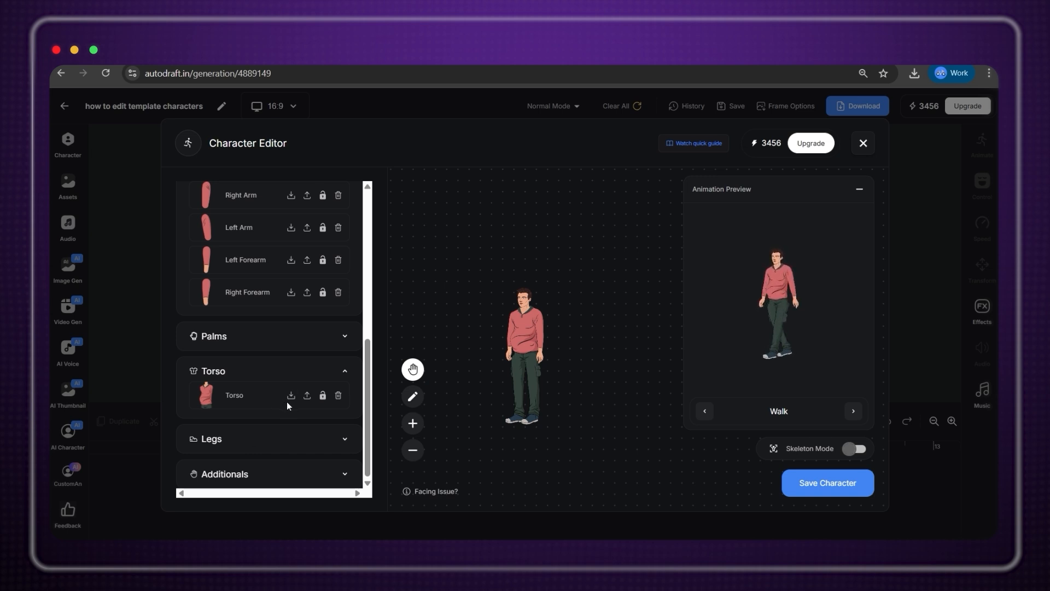
{"action": "left_click", "coordinate": [825, 485]}
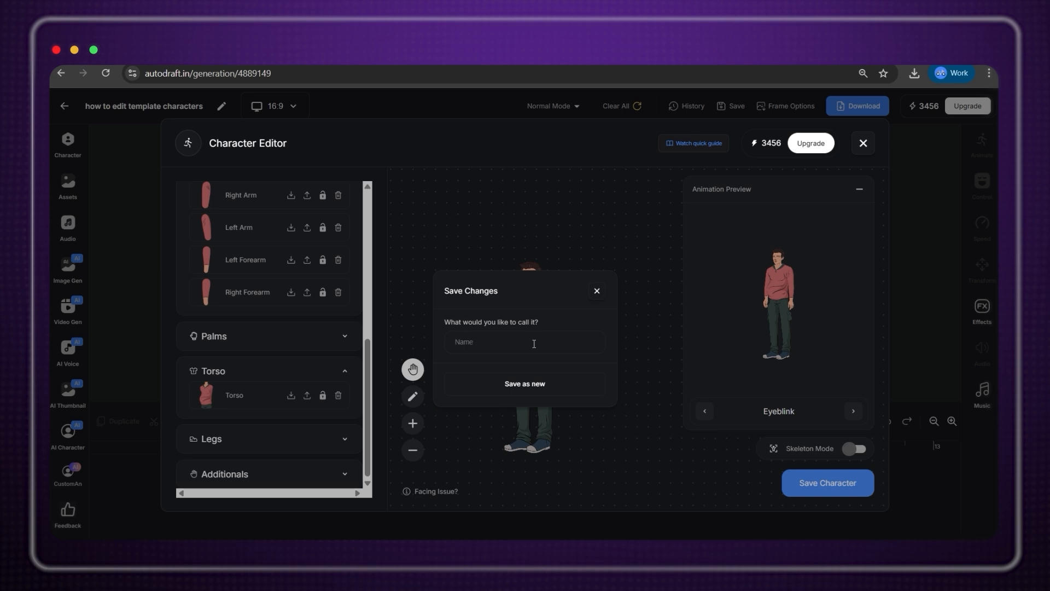
{"action": "type", "text": "Carlos"}
{"action": "left_click", "coordinate": [554, 390]}
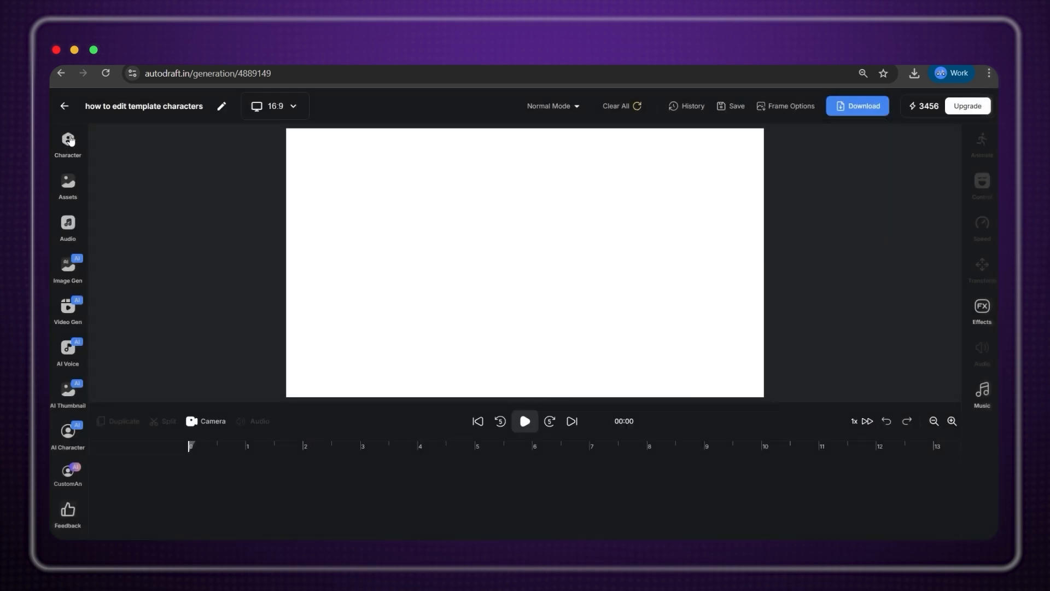
Add Carlos walking to the canvas and return to the full character list.
{"action": "left_click", "coordinate": [69, 140]}
{"action": "left_click", "coordinate": [134, 228]}
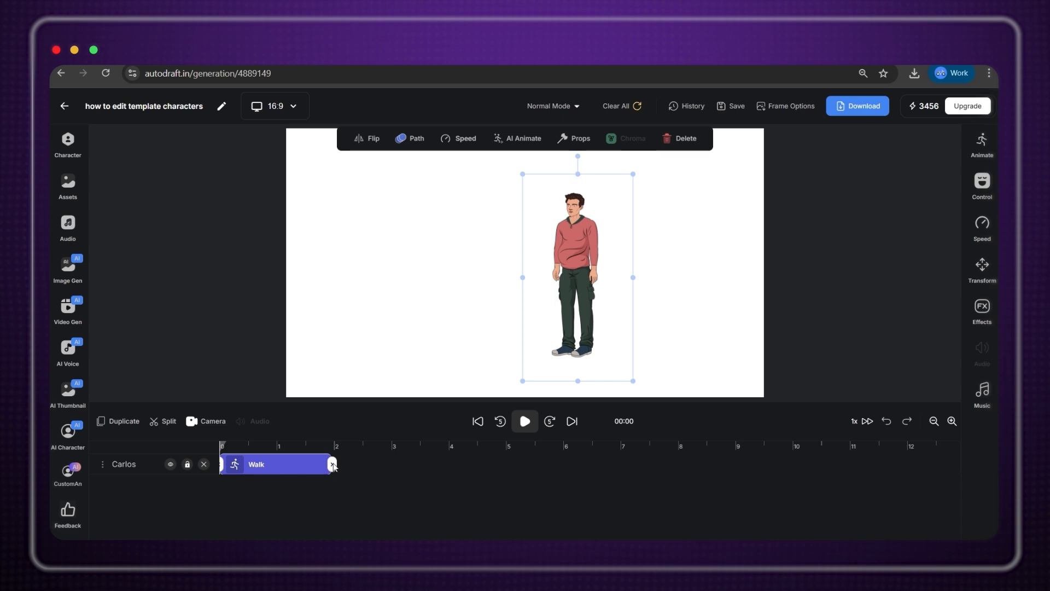
{"action": "left_click", "coordinate": [65, 148]}
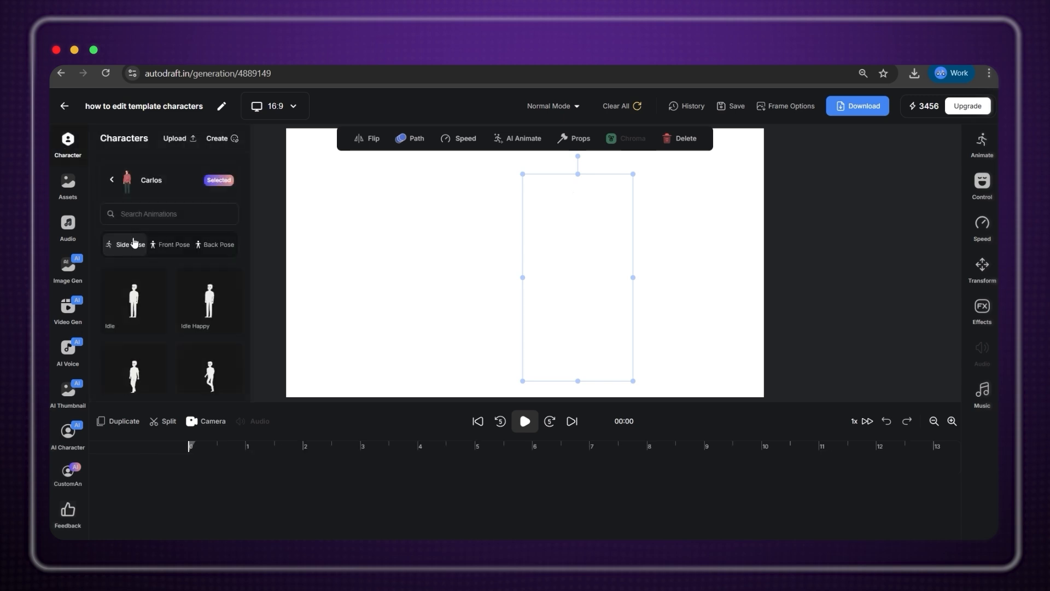
{"action": "left_click", "coordinate": [112, 179]}
{"action": "scroll", "coordinate": [150, 294], "scroll_direction": "down", "scroll_amount": 1}
{"action": "scroll", "coordinate": [150, 293], "scroll_direction": "down", "scroll_amount": 10}
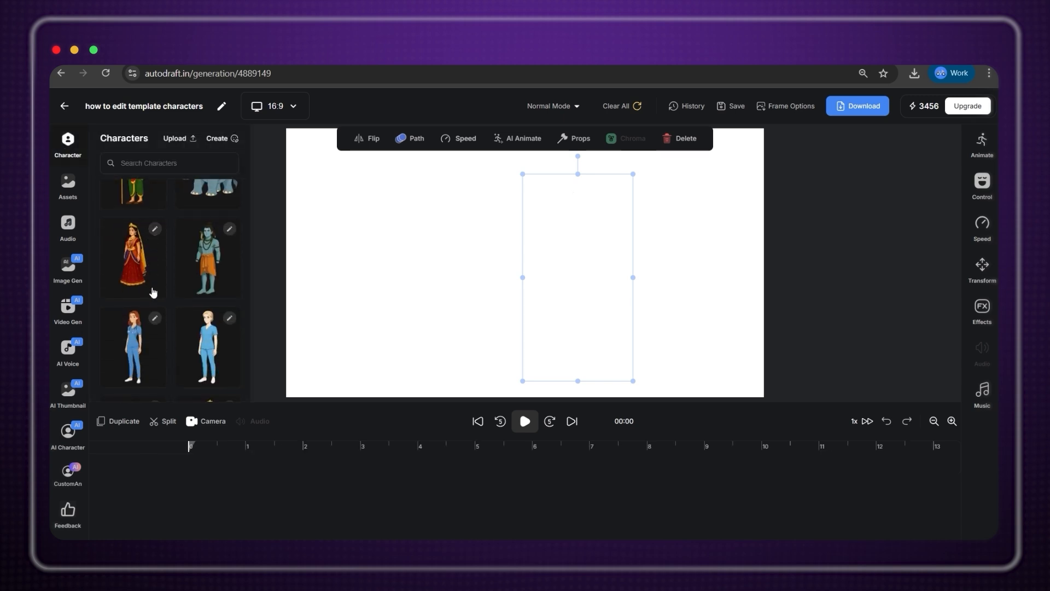
Open the nurse character for editing and download her torso and right arm images.
{"action": "left_click", "coordinate": [225, 338]}
{"action": "scroll", "coordinate": [268, 329], "scroll_direction": "down", "scroll_amount": 4}
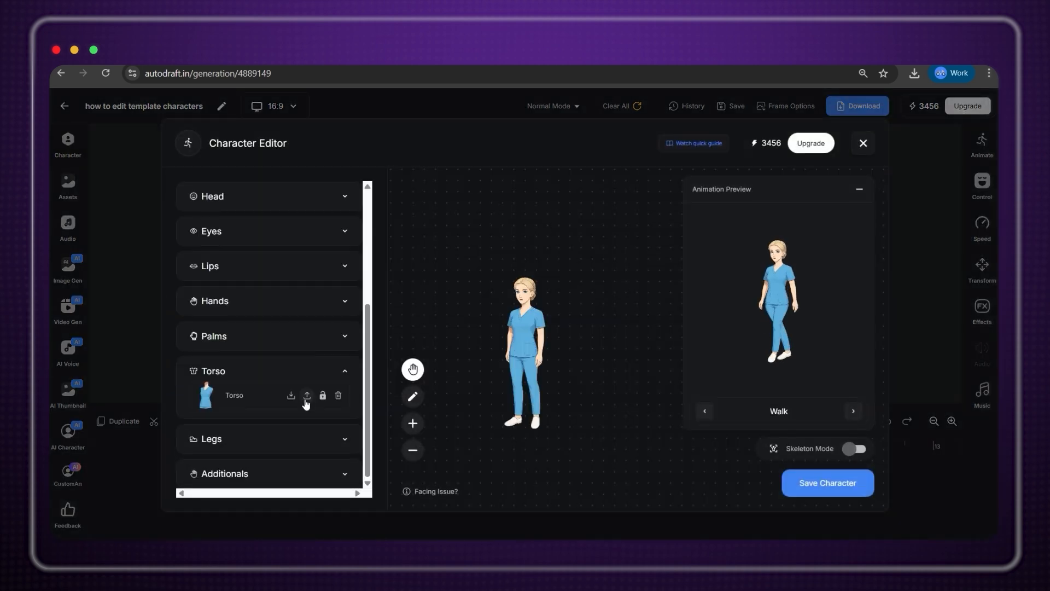
{"action": "left_click", "coordinate": [291, 395]}
{"action": "key", "text": "Return"}
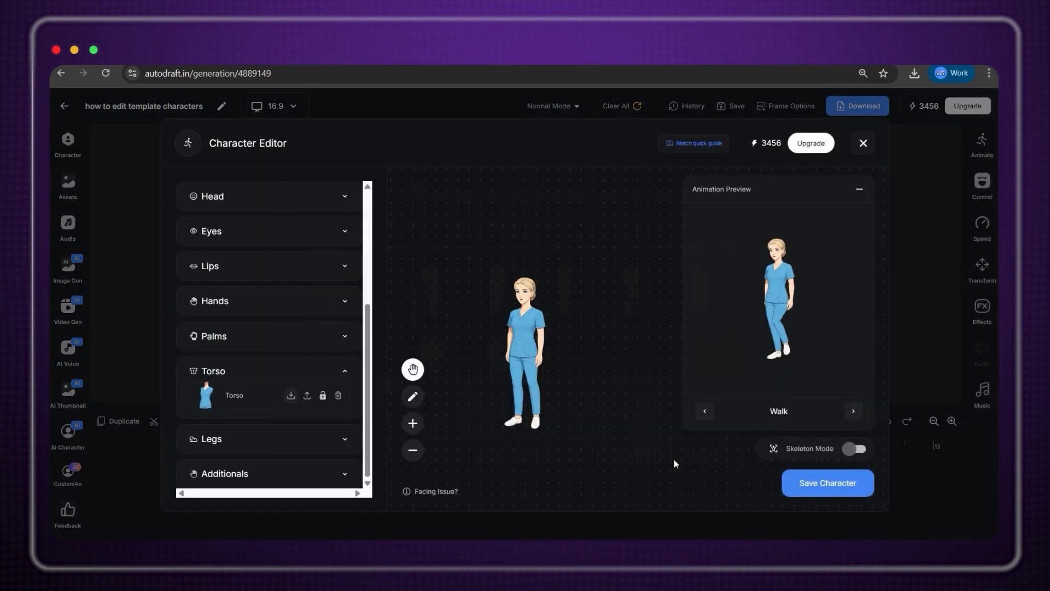
{"action": "left_click", "coordinate": [297, 301]}
{"action": "left_click", "coordinate": [291, 325]}
{"action": "key", "text": "Return"}
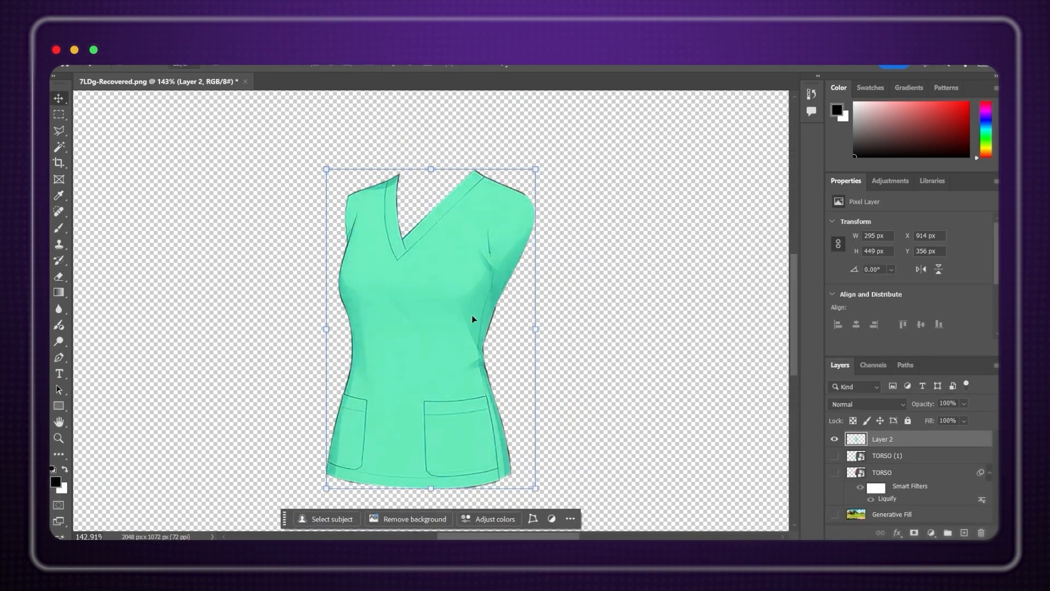
{"action": "right_click", "coordinate": [869, 439]}
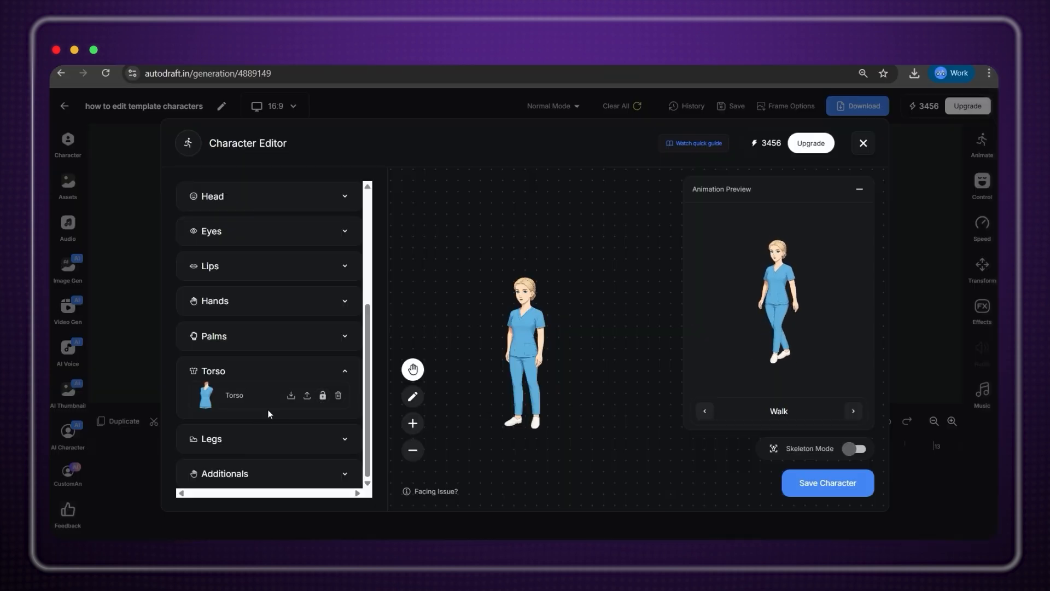
Replace the nurse's torso with the recoloured Layer 2 image.
{"action": "left_click", "coordinate": [307, 395]}
{"action": "left_click", "coordinate": [312, 401]}
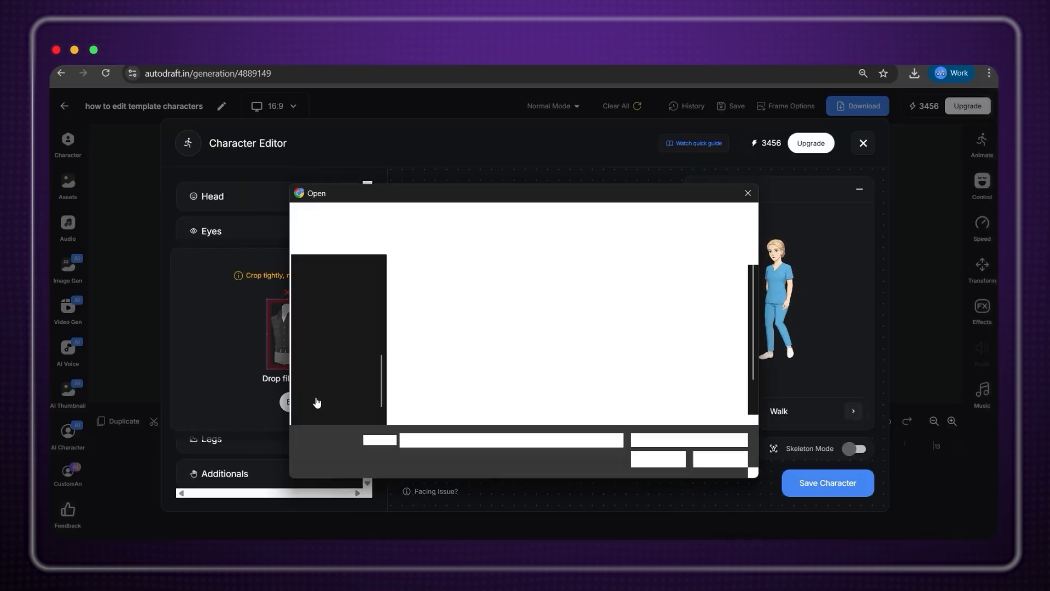
{"action": "left_click", "coordinate": [618, 350]}
{"action": "left_click", "coordinate": [659, 460]}
{"action": "left_click", "coordinate": [543, 186]}
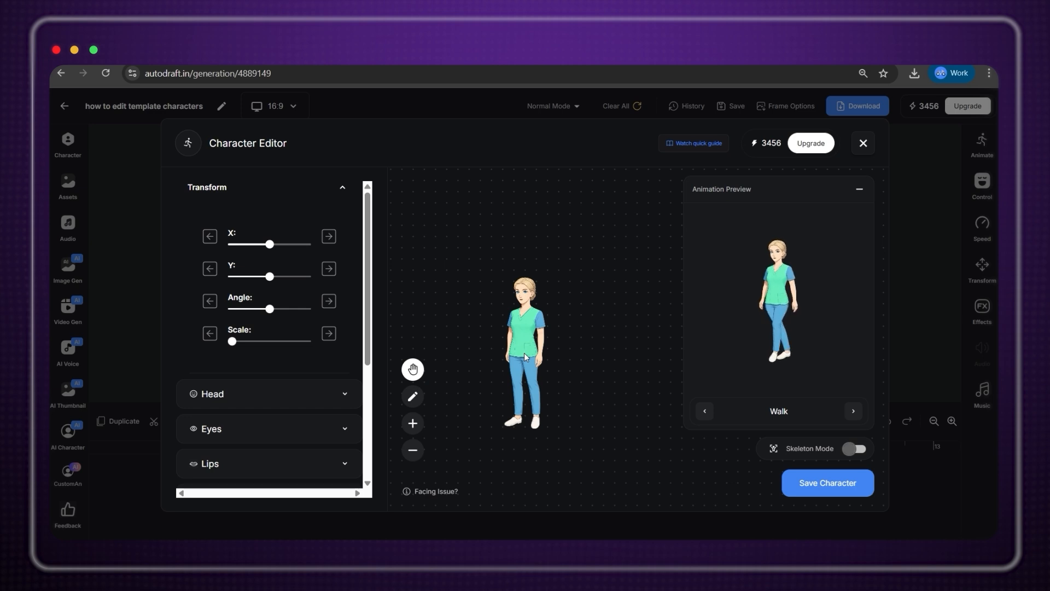
{"action": "scroll", "coordinate": [524, 353], "scroll_direction": "up", "scroll_amount": 5}
{"action": "scroll", "coordinate": [524, 353], "scroll_direction": "down", "scroll_amount": 5}
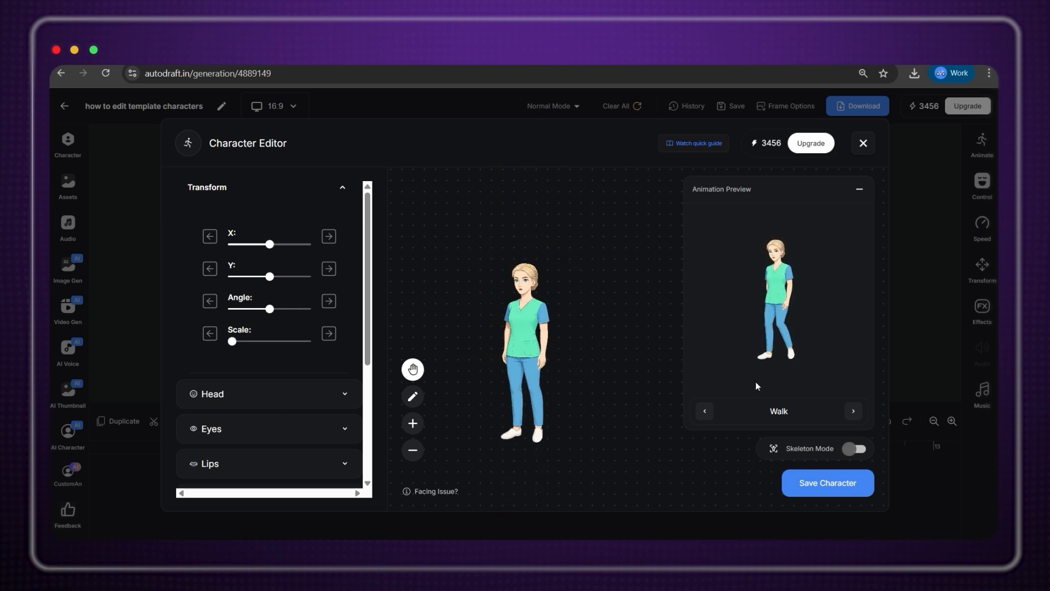
Preview another animation and save the nurse as a new character named Rose.
{"action": "double_click", "coordinate": [853, 413]}
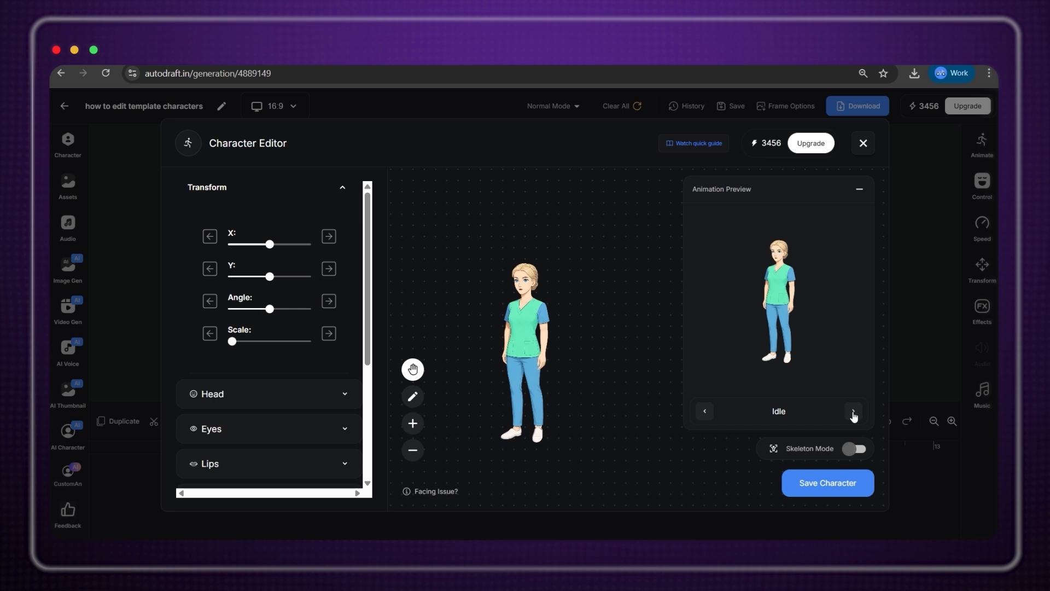
{"action": "left_click", "coordinate": [849, 487]}
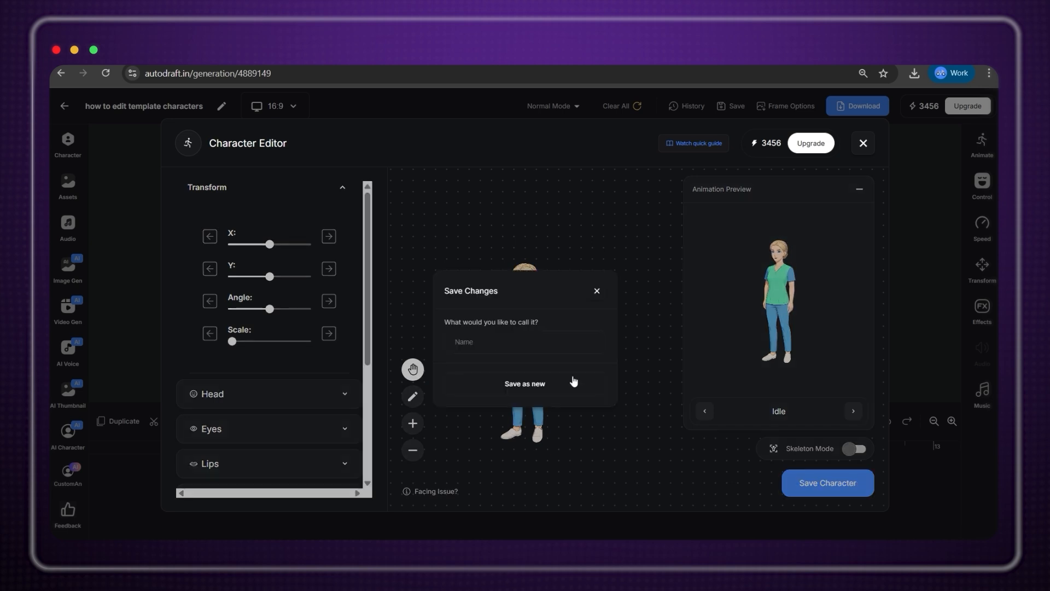
{"action": "type", "text": "Rose"}
{"action": "key", "text": "Return"}
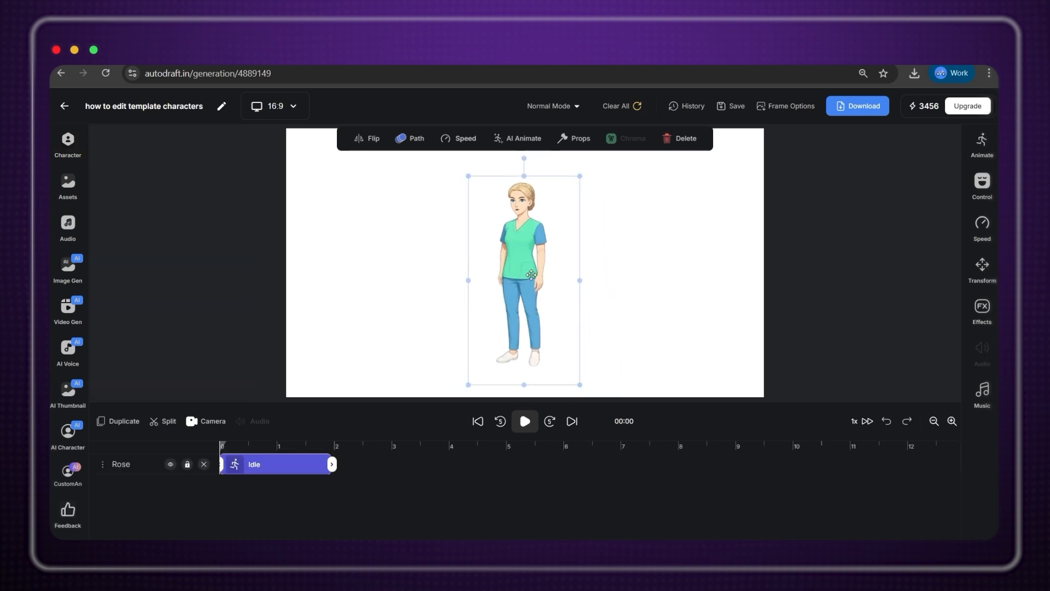
Give Rose the Run animation and play the scene back.
{"action": "left_click", "coordinate": [74, 143]}
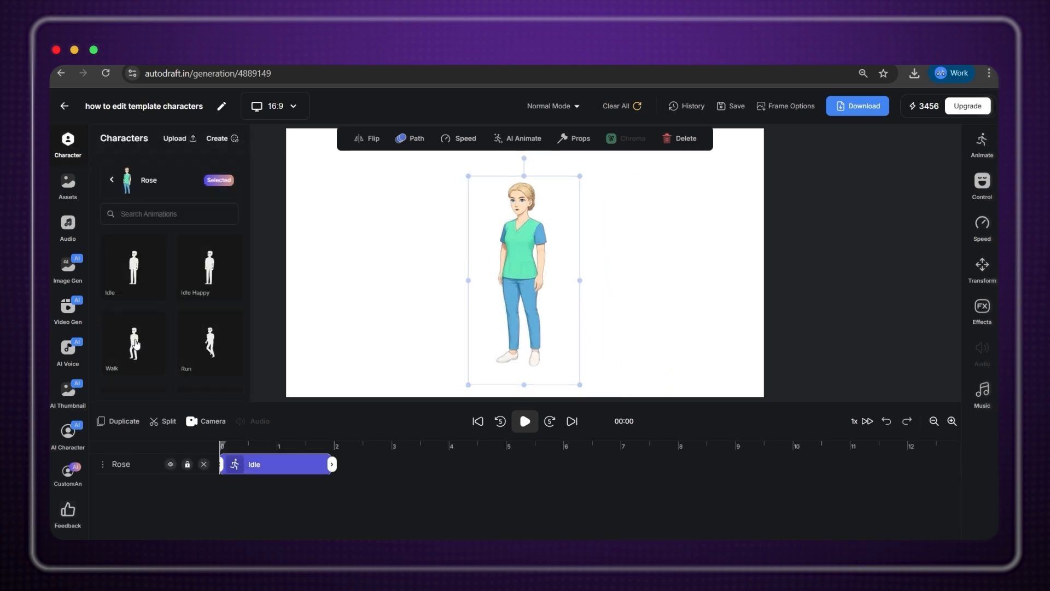
{"action": "left_click", "coordinate": [214, 347]}
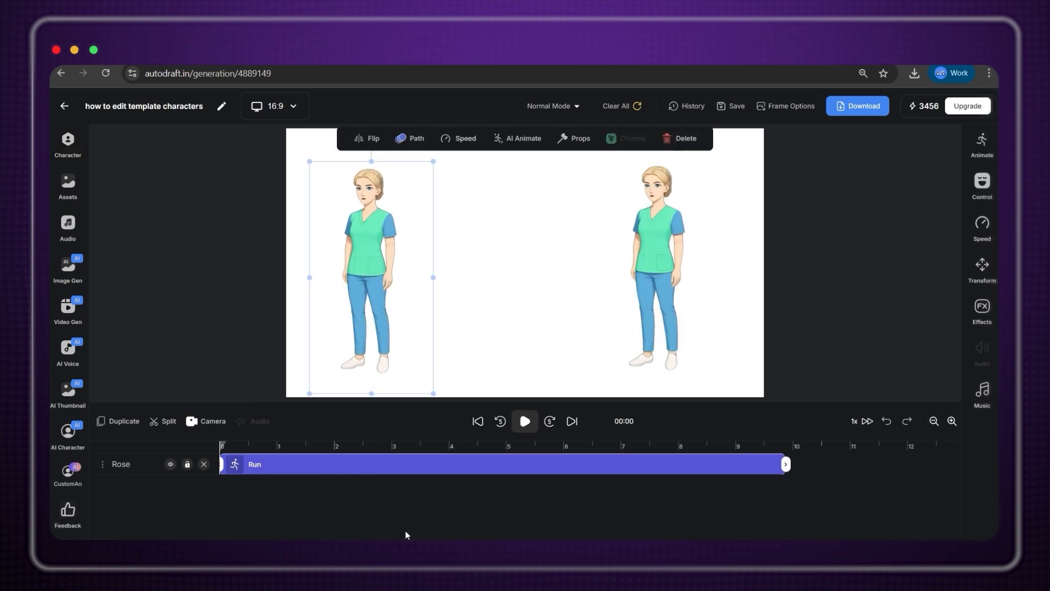
{"action": "key", "text": "space"}
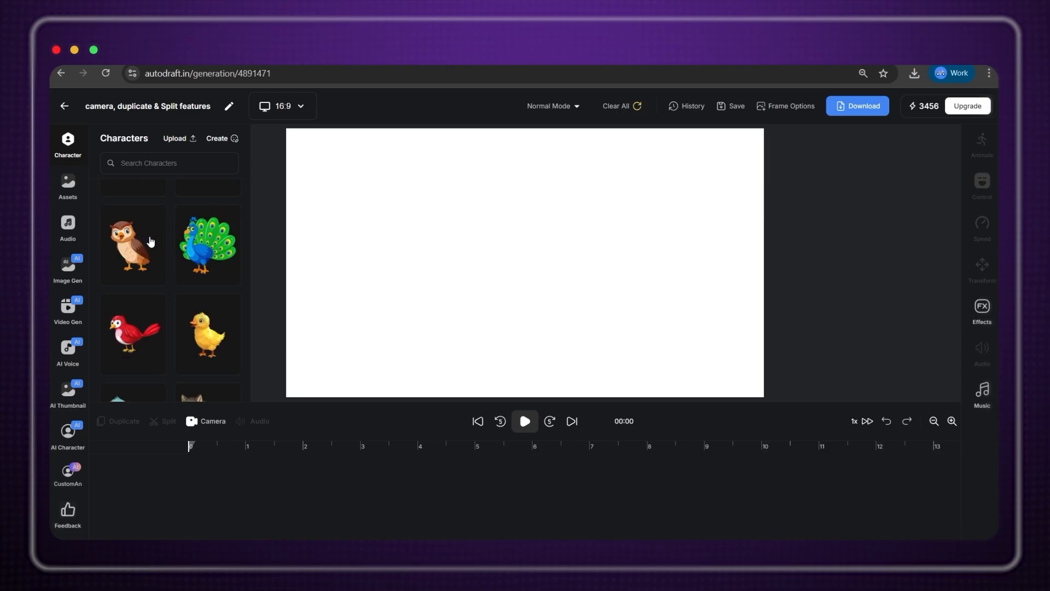
Add Korean Boy, enlarged to the canvas bottom, and Female Cop with the Idle animation.
{"action": "left_click", "coordinate": [134, 246]}
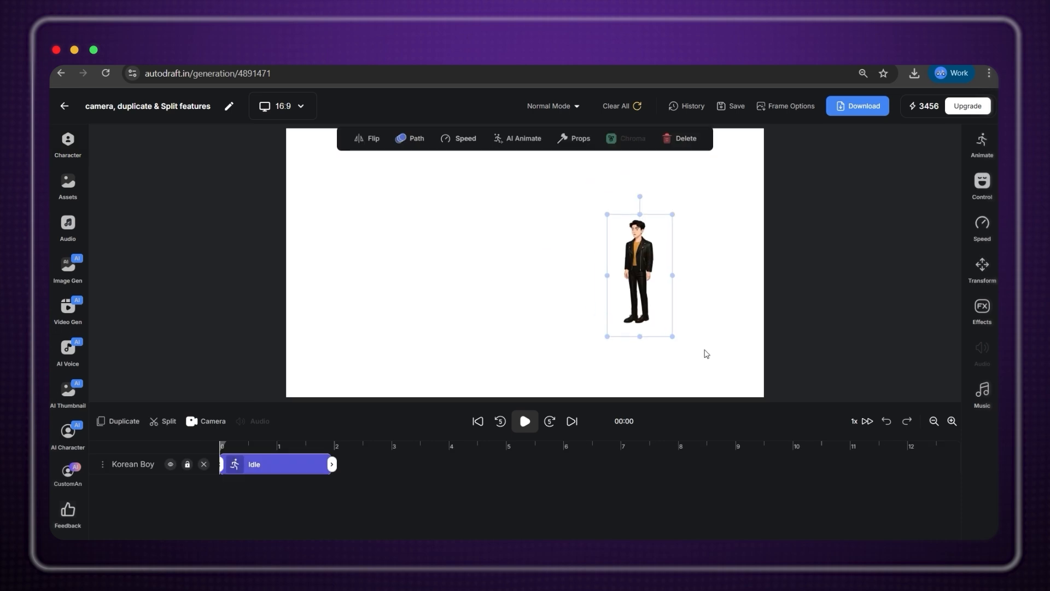
{"action": "left_click_drag", "start_coordinate": [670, 338], "coordinate": [711, 396]}
{"action": "left_click", "coordinate": [75, 142]}
{"action": "left_click", "coordinate": [113, 180]}
{"action": "scroll", "coordinate": [182, 265], "scroll_direction": "down", "scroll_amount": 10}
{"action": "left_click", "coordinate": [187, 267]}
{"action": "left_click", "coordinate": [141, 277]}
Size and position Female Cop so she stands side by side with Korean Boy.
{"action": "left_click_drag", "start_coordinate": [425, 269], "coordinate": [412, 282]}
{"action": "left_click_drag", "start_coordinate": [445, 342], "coordinate": [542, 520]}
{"action": "left_click_drag", "start_coordinate": [477, 324], "coordinate": [435, 191]}
{"action": "left_click_drag", "start_coordinate": [499, 387], "coordinate": [459, 311]}
{"action": "left_click_drag", "start_coordinate": [421, 158], "coordinate": [404, 254]}
{"action": "left_click_drag", "start_coordinate": [468, 171], "coordinate": [473, 162]}
{"action": "left_click_drag", "start_coordinate": [416, 256], "coordinate": [451, 265]}
{"action": "left_click_drag", "start_coordinate": [655, 248], "coordinate": [631, 251]}
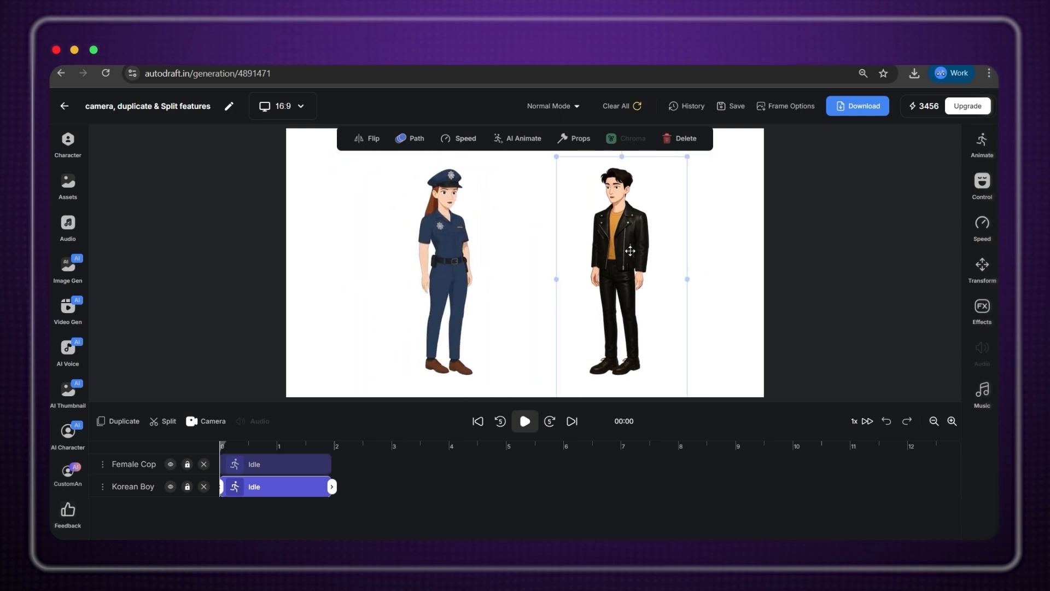
Add a camera track and move camera frame A off the canvas's left edge.
{"action": "left_click", "coordinate": [207, 424]}
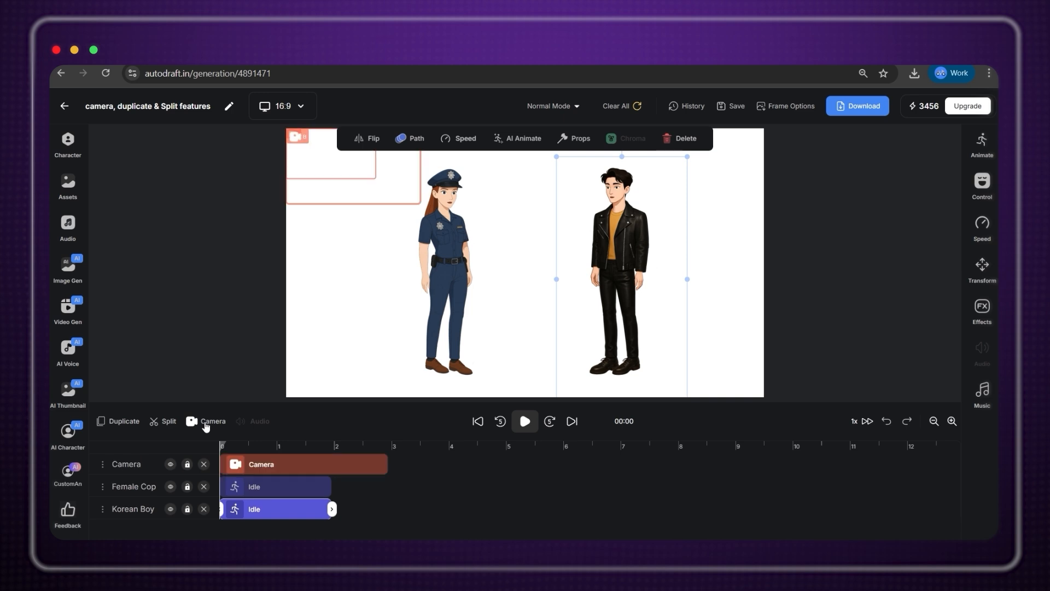
{"action": "left_click", "coordinate": [372, 468]}
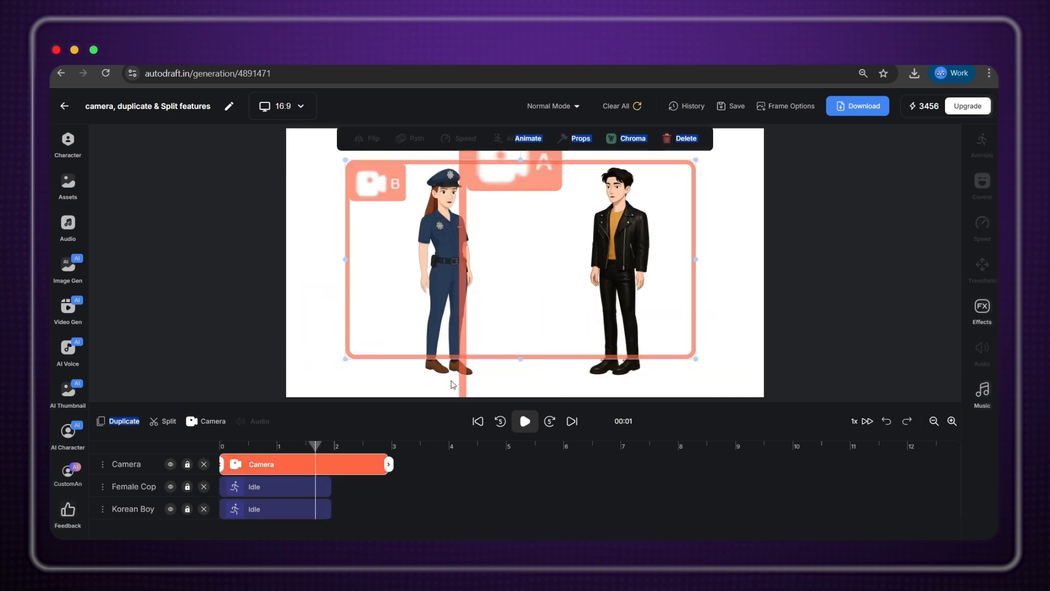
{"action": "left_click_drag", "start_coordinate": [454, 381], "coordinate": [202, 375]}
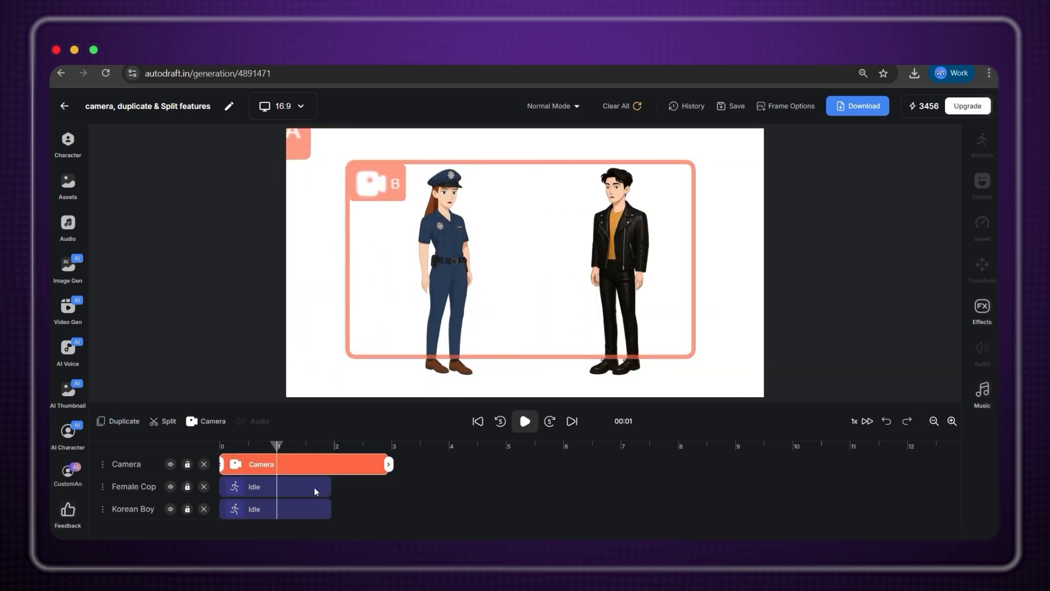
Extend both Idle clips and the camera clip to about 10 seconds, playhead at 5 s.
{"action": "left_click", "coordinate": [314, 488]}
{"action": "mouse_move", "coordinate": [335, 486]}
{"action": "left_mouse_down"}
{"action": "mouse_move", "coordinate": [459, 483]}
{"action": "mouse_move", "coordinate": [795, 443]}
{"action": "left_mouse_up"}
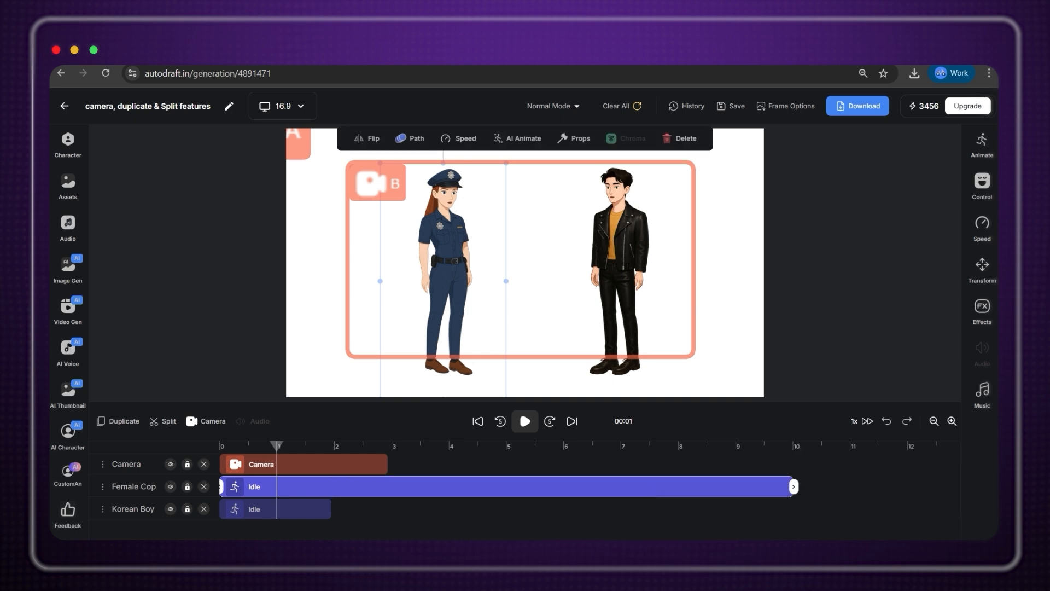
{"action": "left_click", "coordinate": [309, 512]}
{"action": "left_click_drag", "start_coordinate": [332, 510], "coordinate": [796, 508]}
{"action": "left_click_drag", "start_coordinate": [383, 466], "coordinate": [784, 468]}
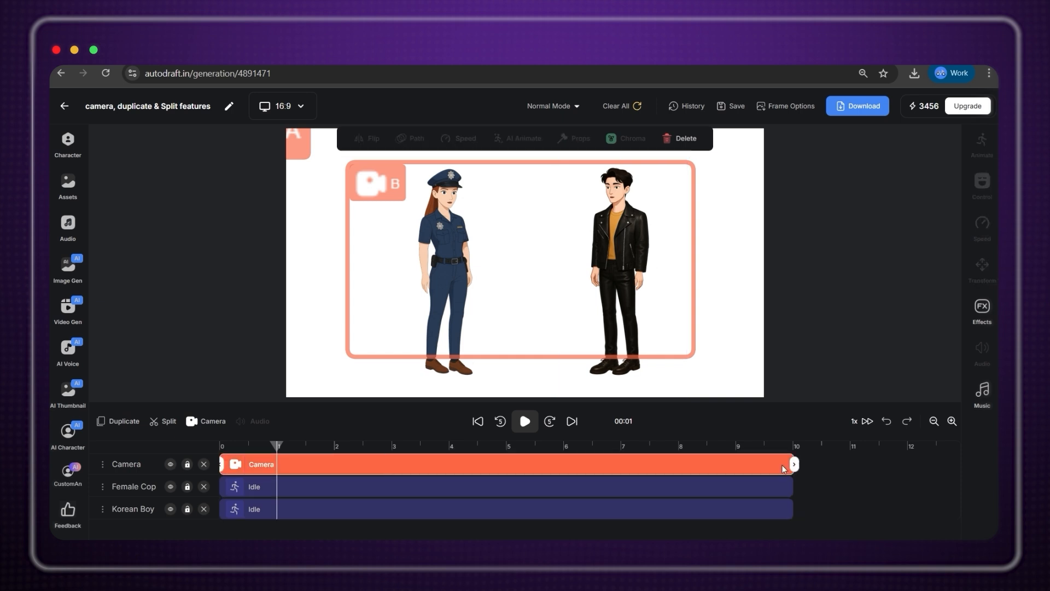
{"action": "left_click_drag", "start_coordinate": [278, 448], "coordinate": [509, 454]}
Split the Female Cop and Korean Boy Idle clips at 5 seconds.
{"action": "left_click", "coordinate": [382, 486]}
{"action": "left_click", "coordinate": [162, 421]}
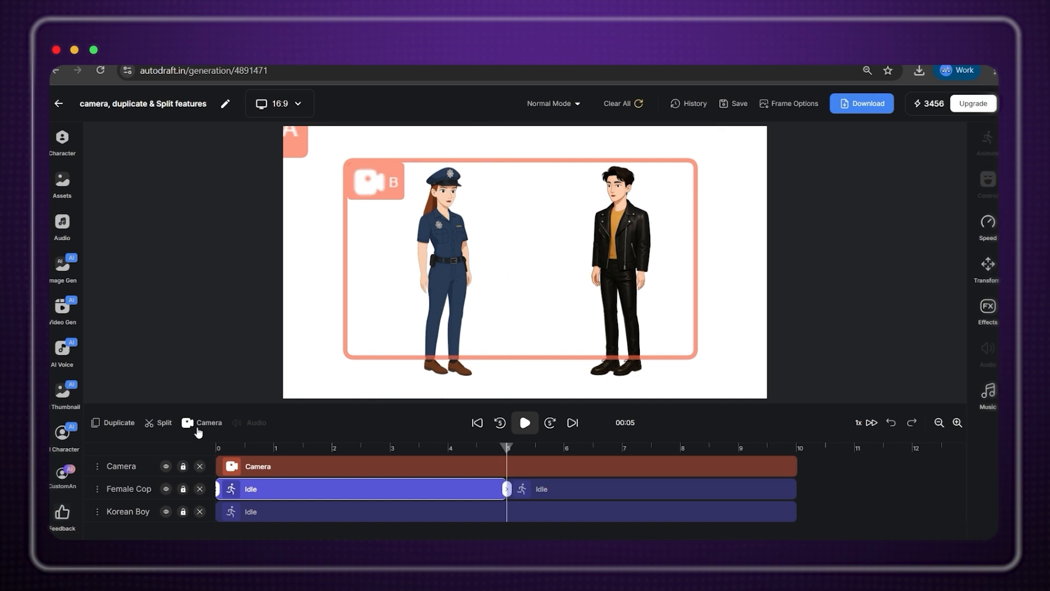
{"action": "left_click", "coordinate": [508, 515]}
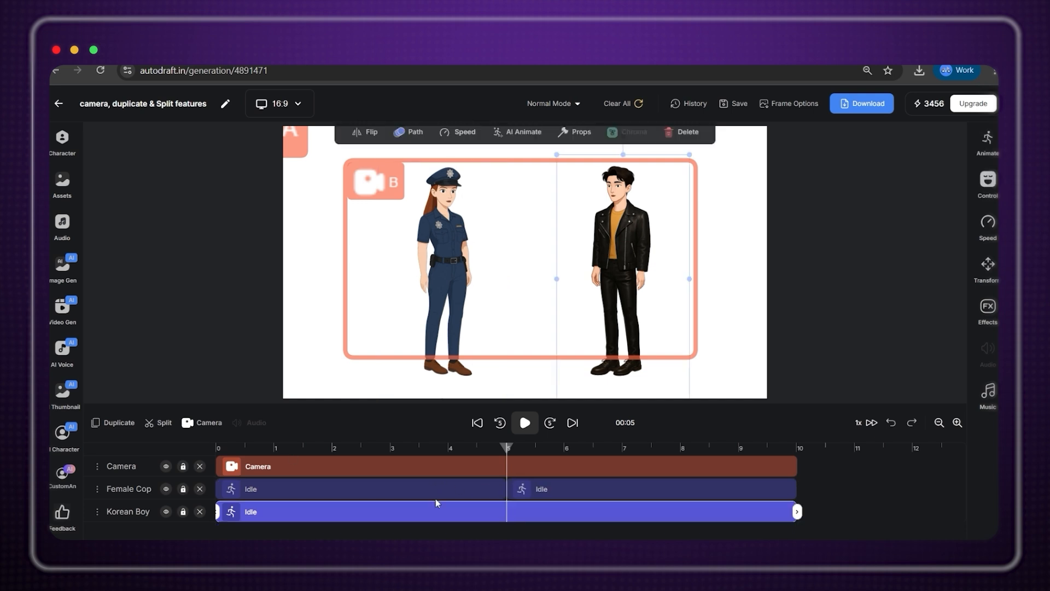
{"action": "left_click", "coordinate": [151, 428]}
{"action": "left_click", "coordinate": [523, 465]}
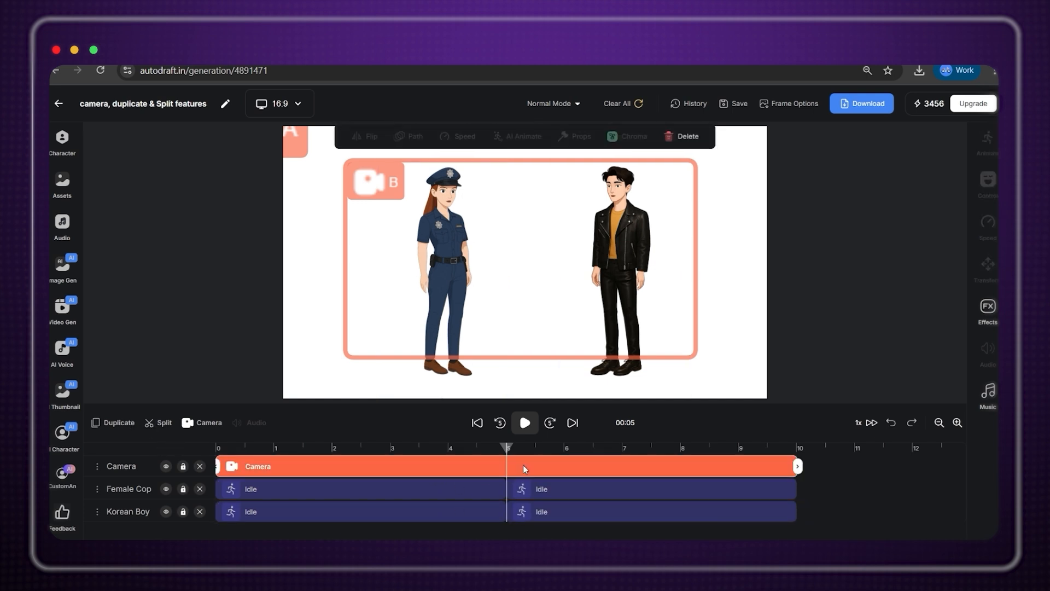
Give Female Cop's first Idle clip the Depressed Face expression.
{"action": "left_click", "coordinate": [537, 490]}
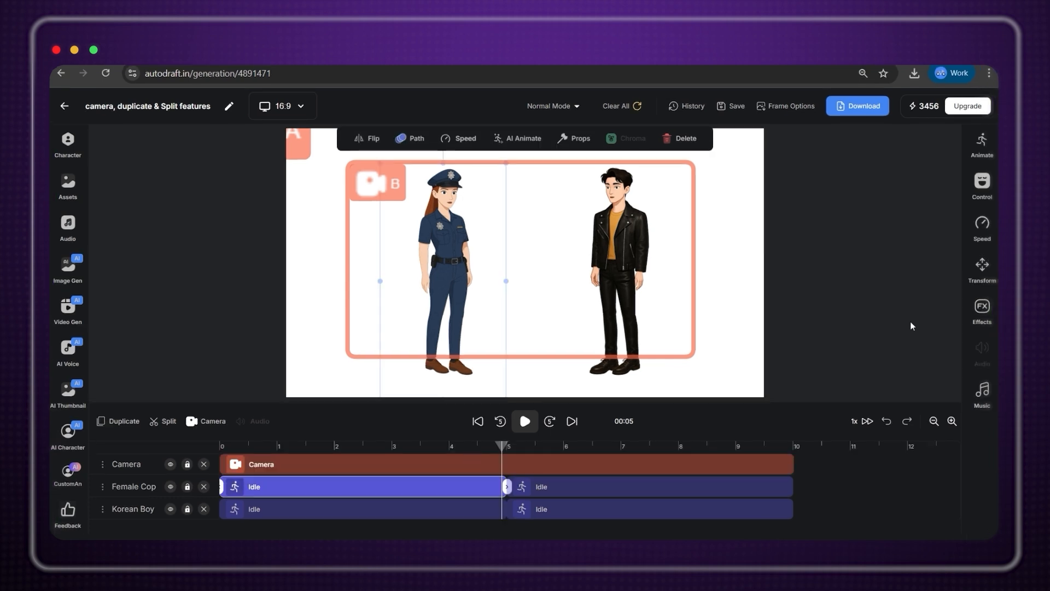
{"action": "left_click", "coordinate": [984, 186]}
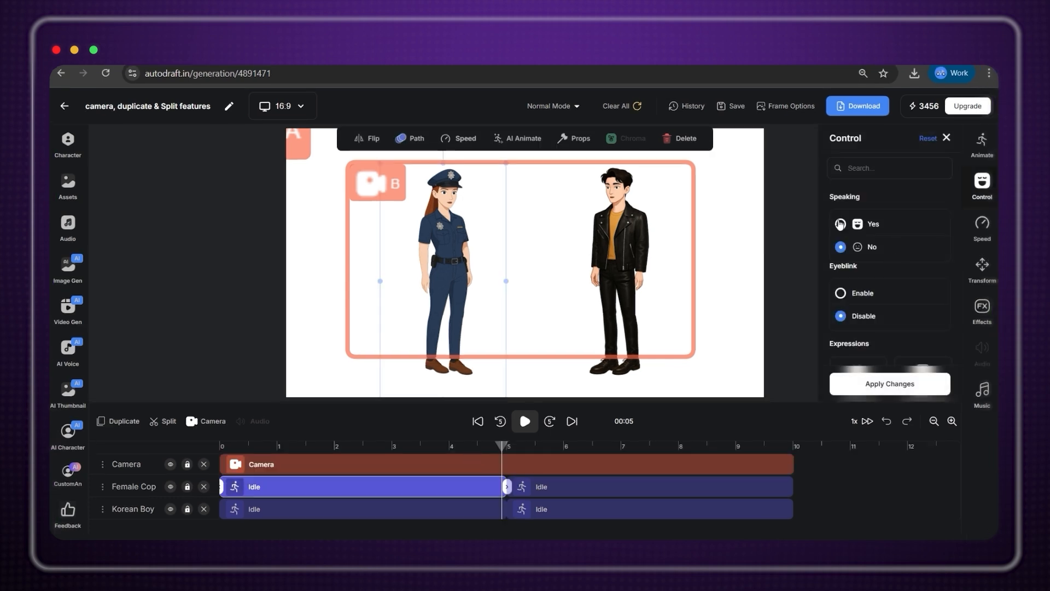
{"action": "scroll", "coordinate": [841, 293], "scroll_direction": "down", "scroll_amount": 3}
{"action": "left_click", "coordinate": [859, 224]}
{"action": "left_click", "coordinate": [917, 383]}
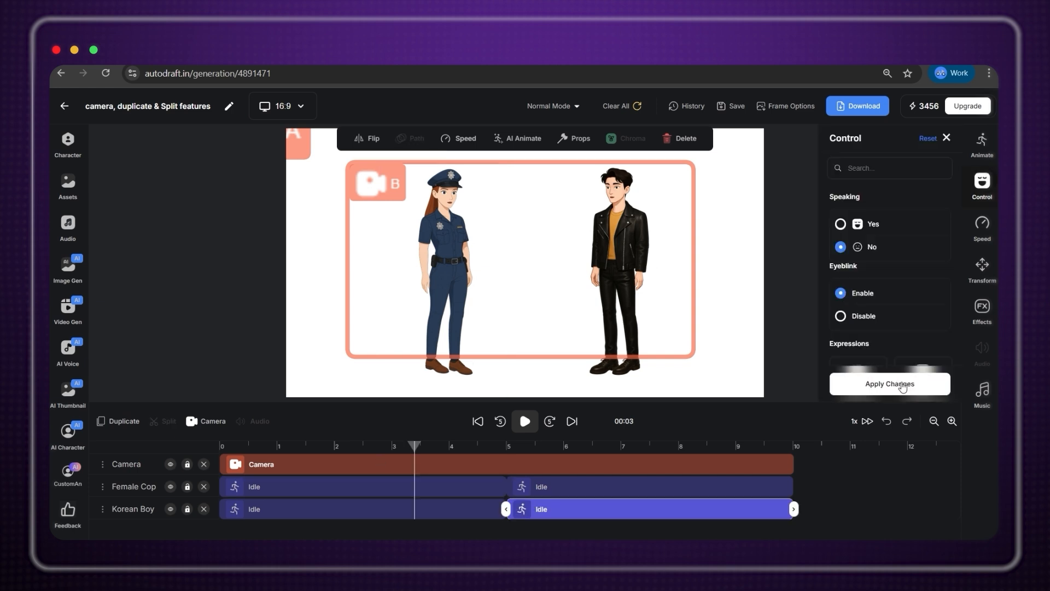
{"action": "scroll", "coordinate": [914, 339], "scroll_direction": "down", "scroll_amount": 5}
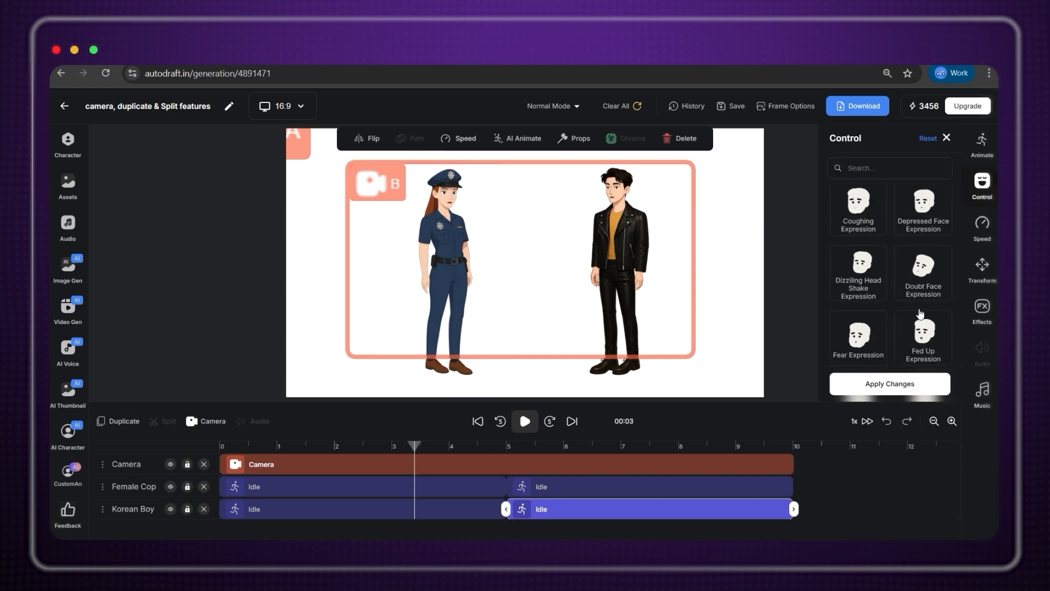
{"action": "left_click", "coordinate": [924, 211]}
{"action": "left_click", "coordinate": [909, 385]}
Play the split scene from the timeline start.
{"action": "left_click", "coordinate": [253, 448]}
{"action": "left_click_drag", "start_coordinate": [224, 450], "coordinate": [223, 451]}
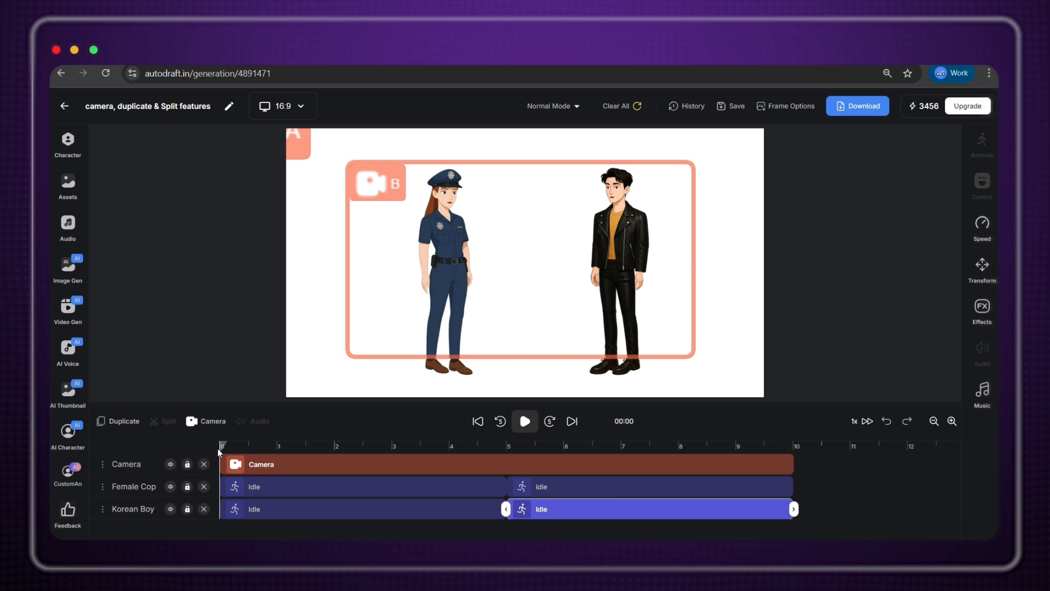
{"action": "key", "text": "space"}
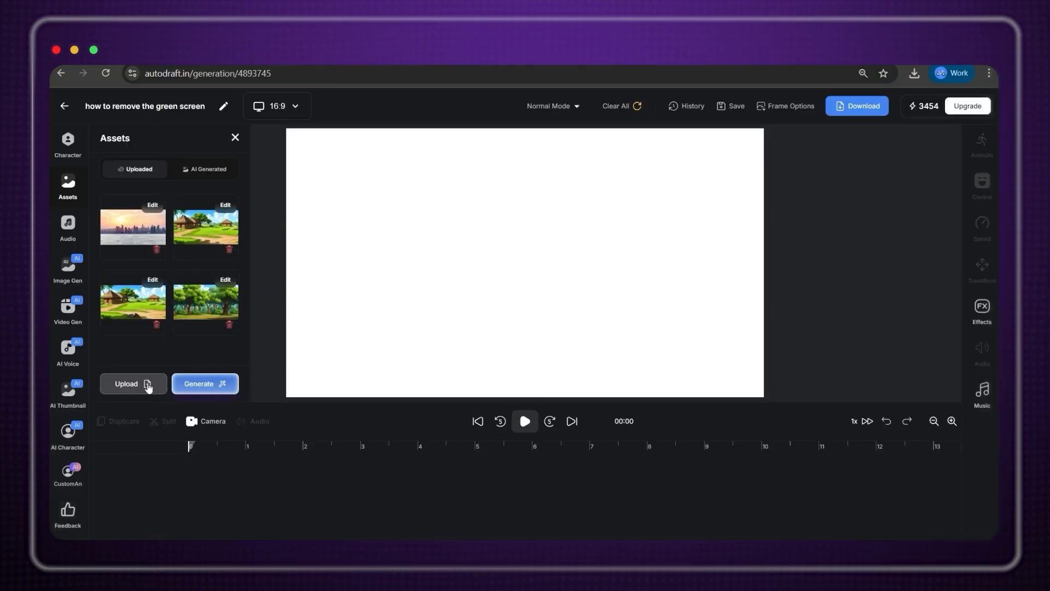
Upload the green-screen tiger video as the canvas background.
{"action": "left_click", "coordinate": [148, 385]}
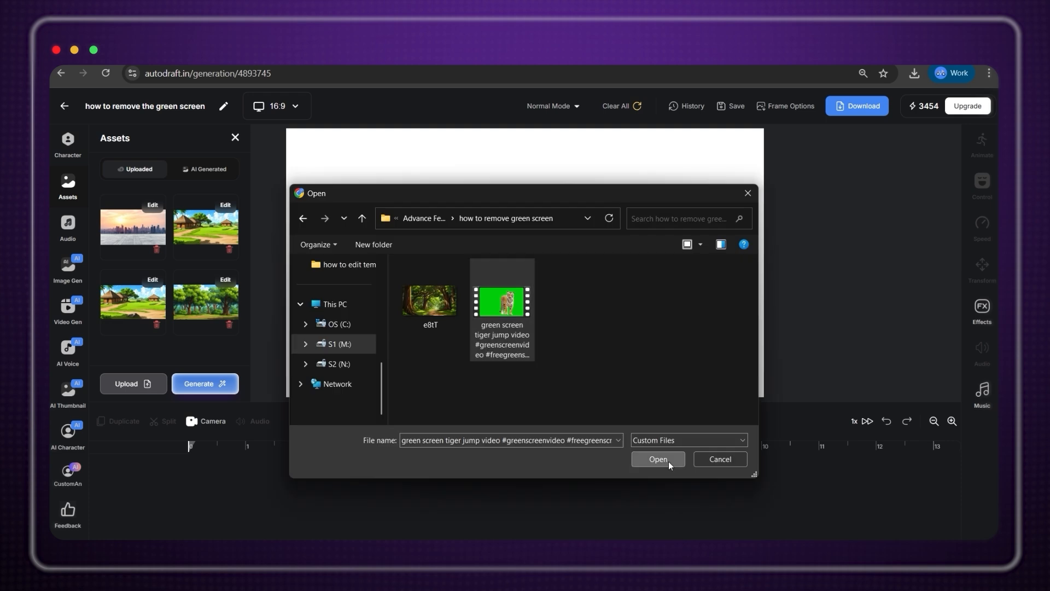
{"action": "left_click", "coordinate": [668, 461]}
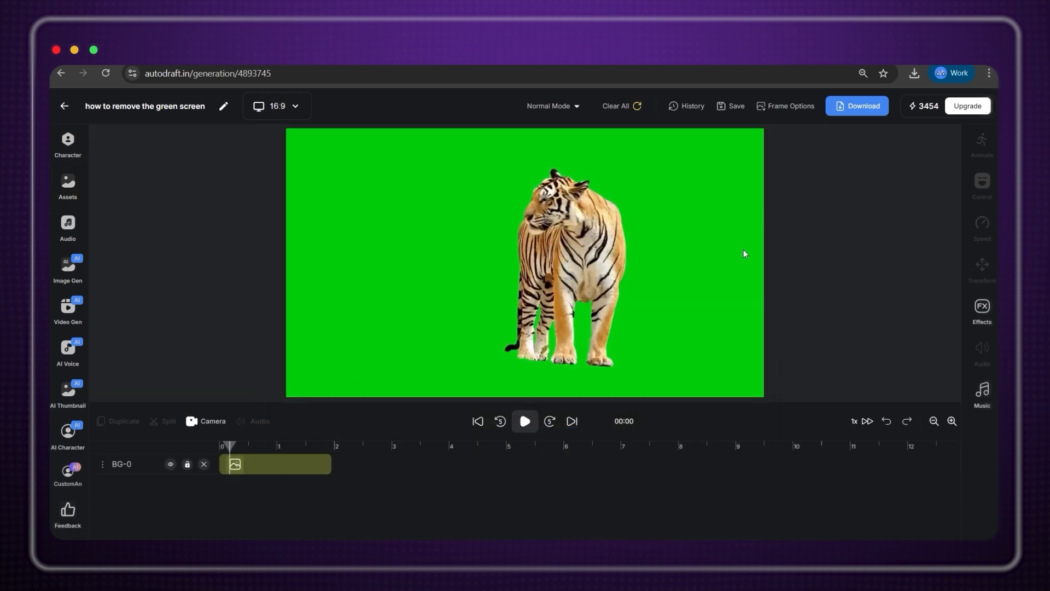
{"action": "left_click", "coordinate": [609, 272]}
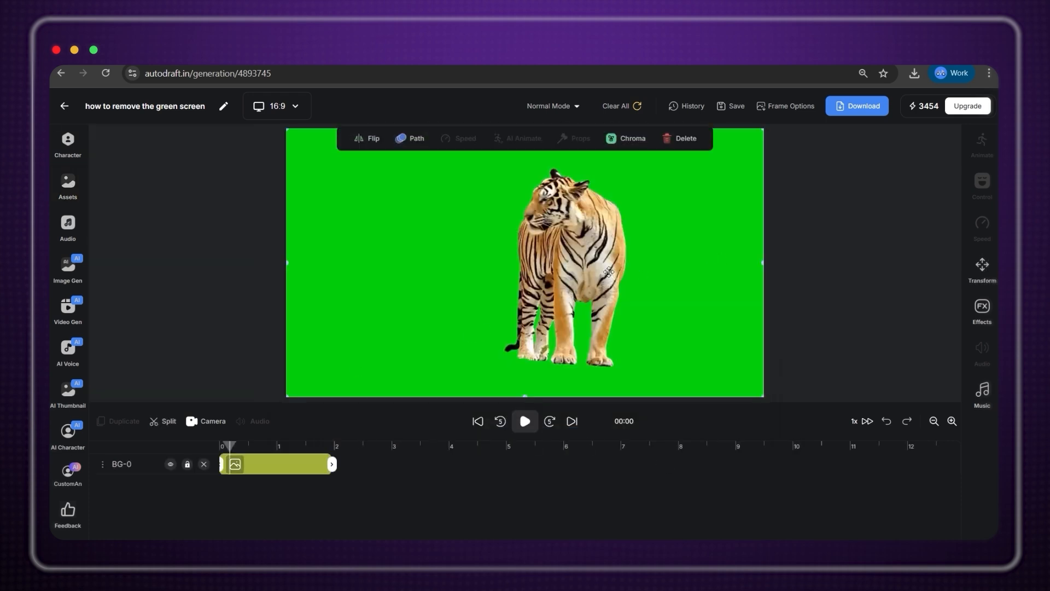
Choose the Kids Boy 6 character and clear the animation search.
{"action": "left_click", "coordinate": [67, 143]}
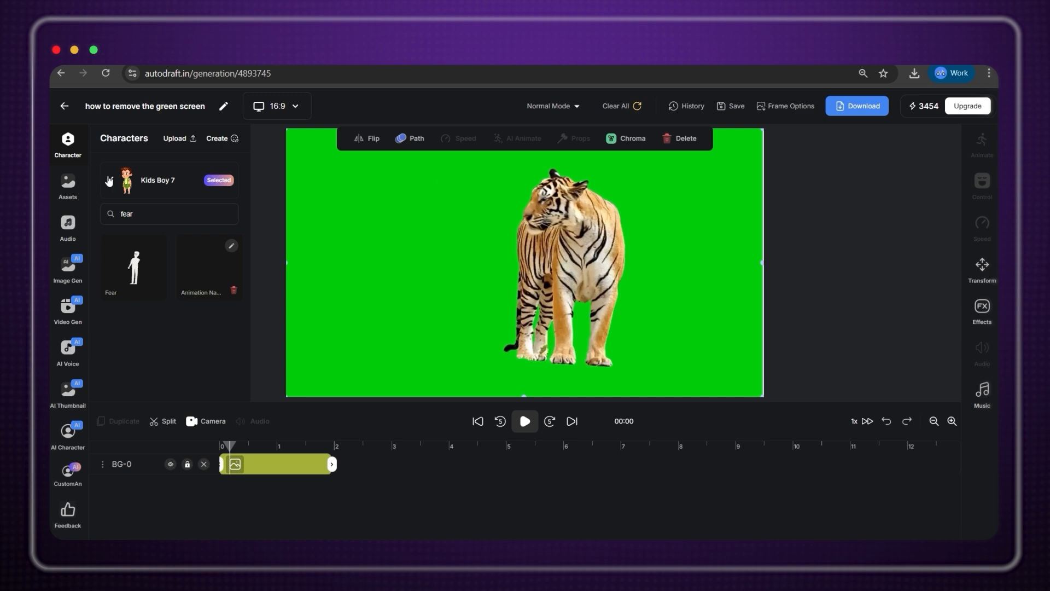
{"action": "left_click", "coordinate": [111, 180]}
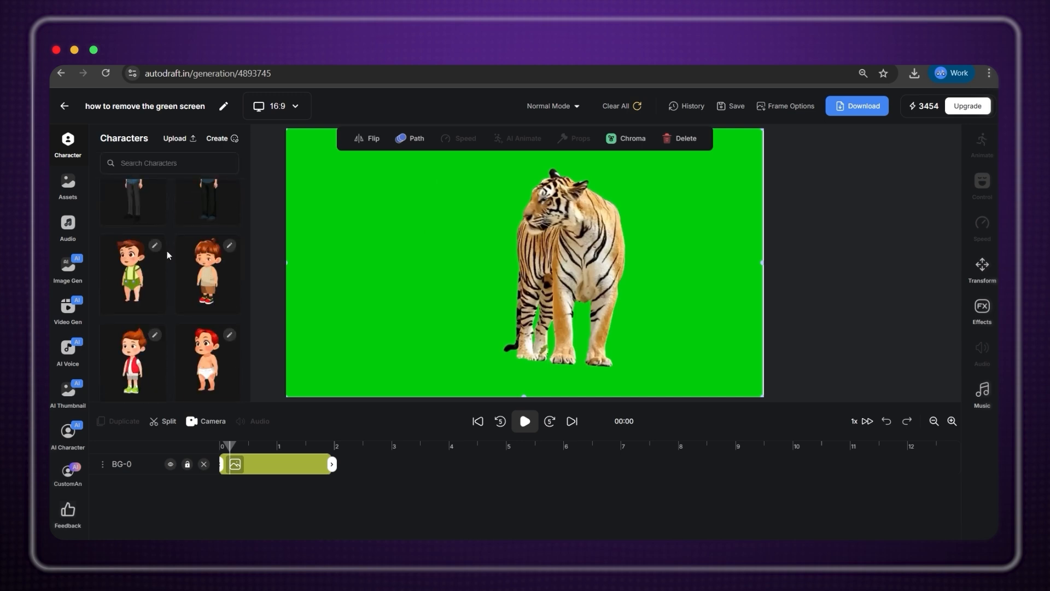
{"action": "left_click", "coordinate": [198, 223]}
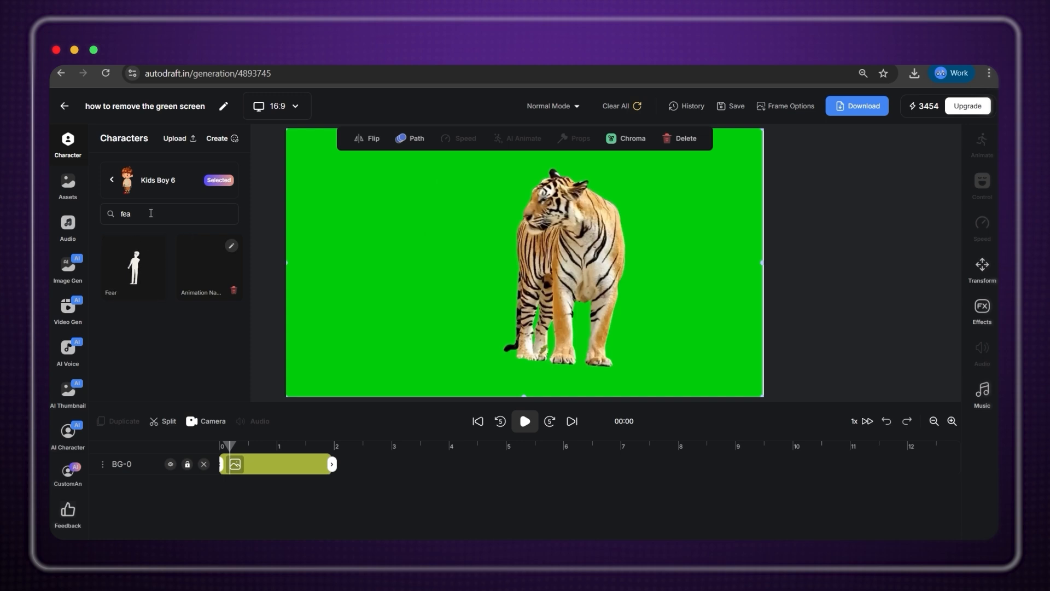
{"action": "key", "text": "BackSpace"}
{"action": "key", "text": "BackSpace"}
{"action": "key", "text": "BackSpace"}
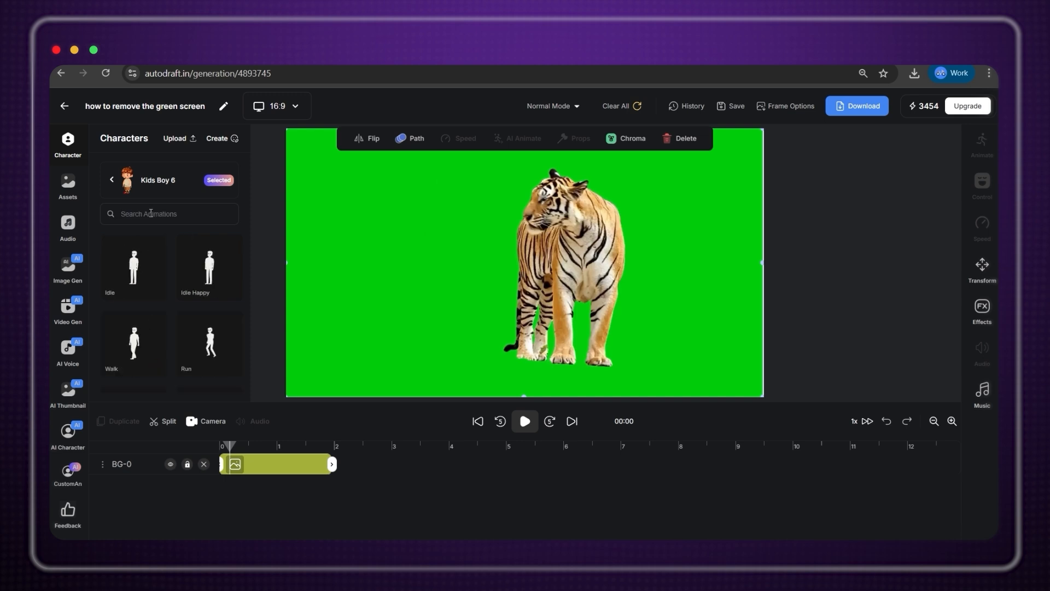
Add Kids Boy 6 with the Fear animation, enlarged right of the tiger, and open Chroma settings.
{"action": "type", "text": "fear"}
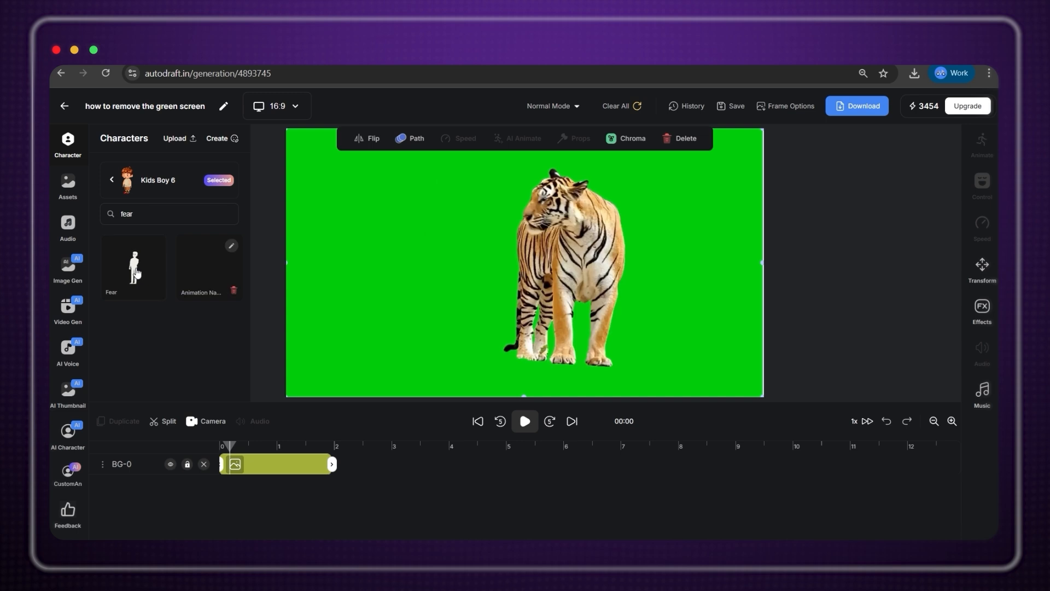
{"action": "left_click", "coordinate": [138, 272]}
{"action": "left_click_drag", "start_coordinate": [509, 244], "coordinate": [761, 368]}
{"action": "left_click_drag", "start_coordinate": [721, 290], "coordinate": [675, 295]}
{"action": "mouse_move", "coordinate": [544, 251]}
{"action": "left_mouse_down"}
{"action": "mouse_move", "coordinate": [438, 249]}
{"action": "mouse_move", "coordinate": [540, 251]}
{"action": "left_mouse_up"}
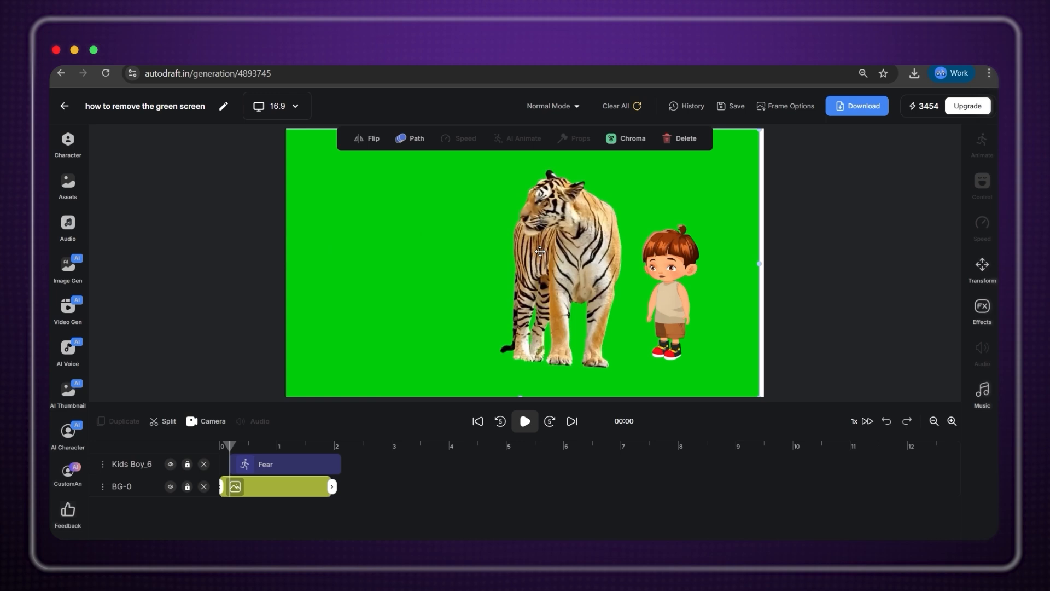
{"action": "left_click", "coordinate": [631, 138]}
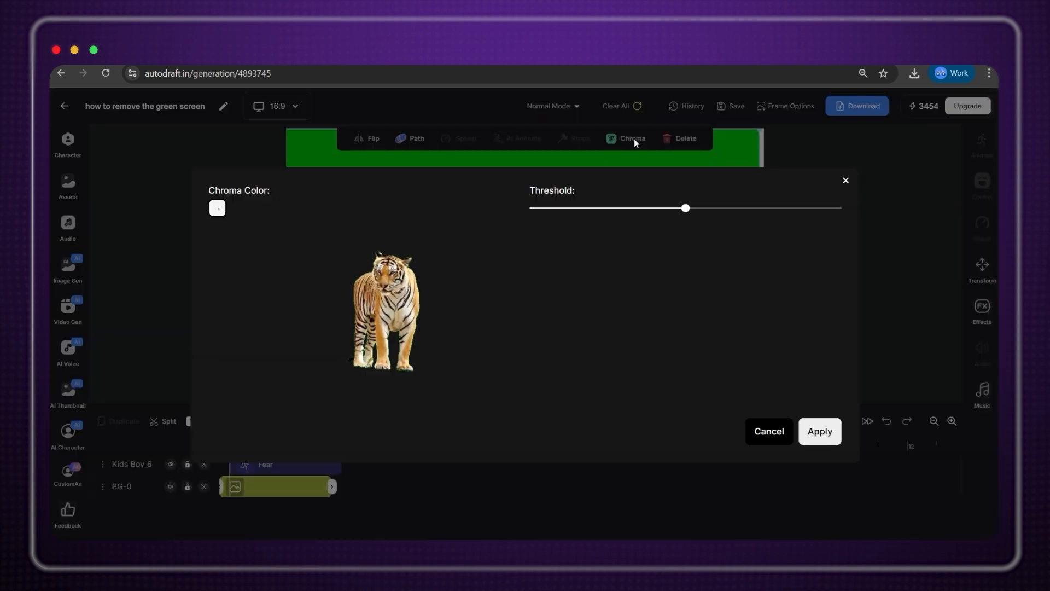
Remove the tiger's green backdrop and add an uploaded sunlit forest image as the background.
{"action": "left_click", "coordinate": [309, 466]}
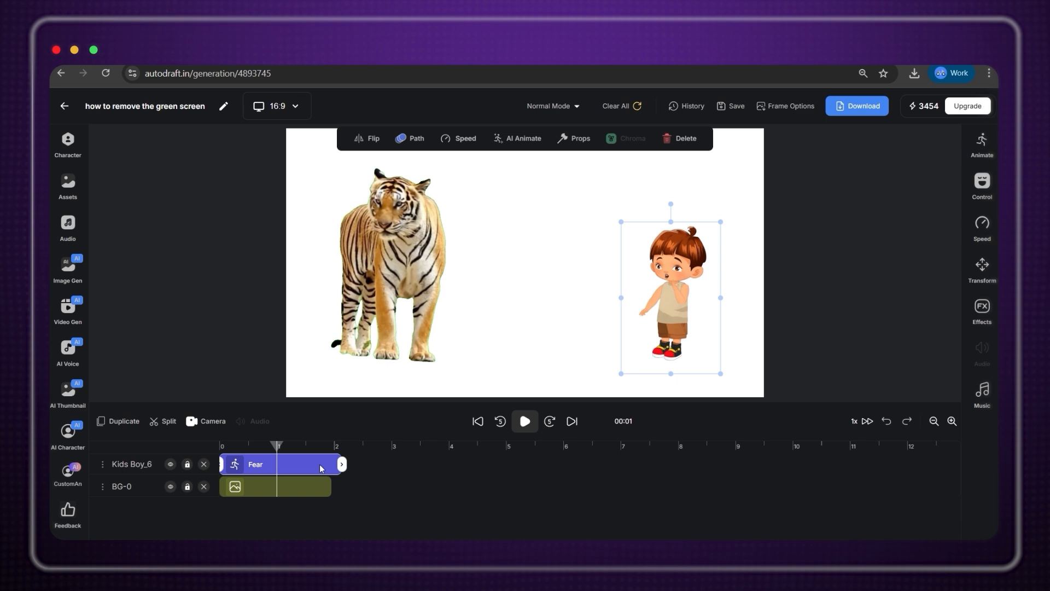
{"action": "left_click", "coordinate": [70, 196]}
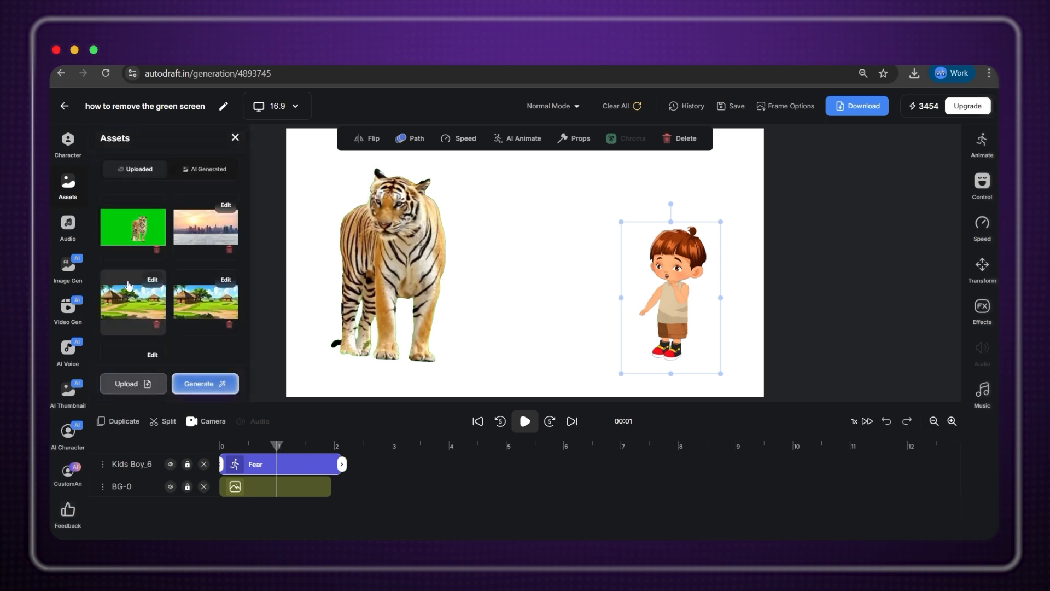
{"action": "left_click", "coordinate": [133, 384]}
{"action": "left_click", "coordinate": [431, 295]}
{"action": "left_click", "coordinate": [677, 458]}
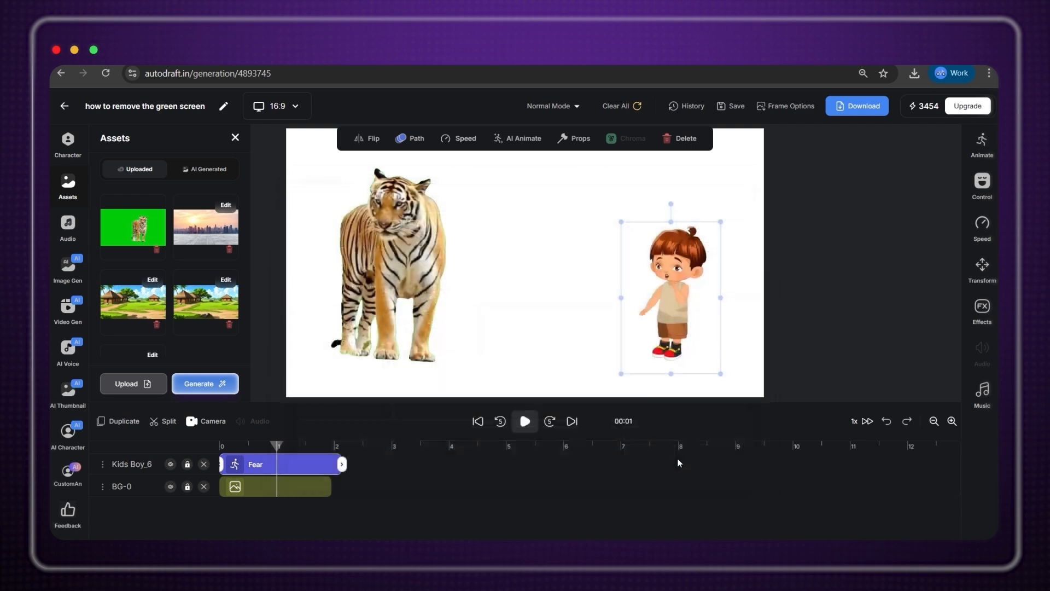
{"action": "left_click", "coordinate": [548, 188]}
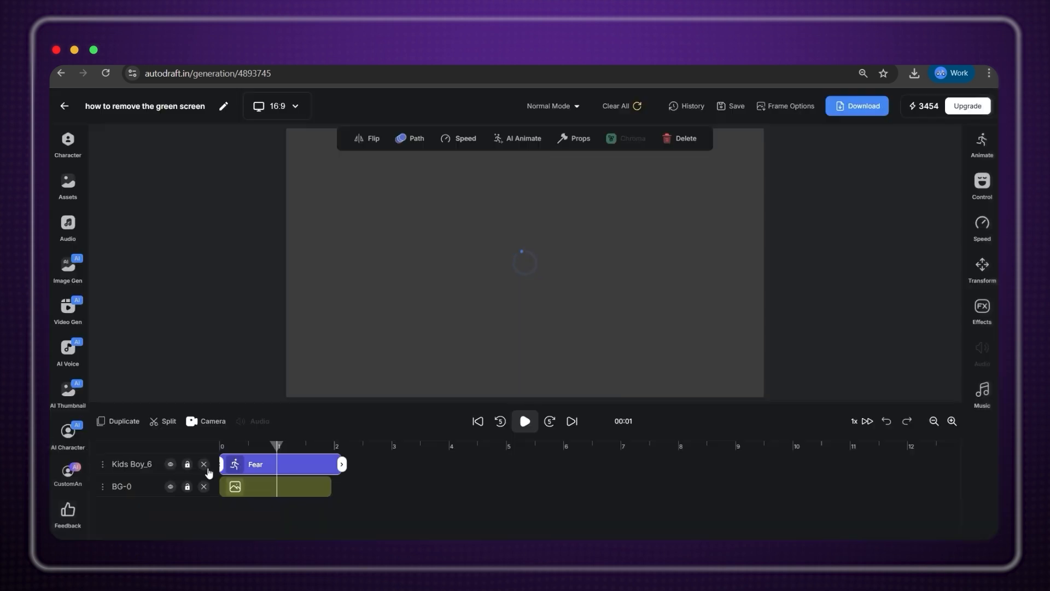
{"action": "left_click", "coordinate": [246, 485]}
{"action": "left_click", "coordinate": [329, 503]}
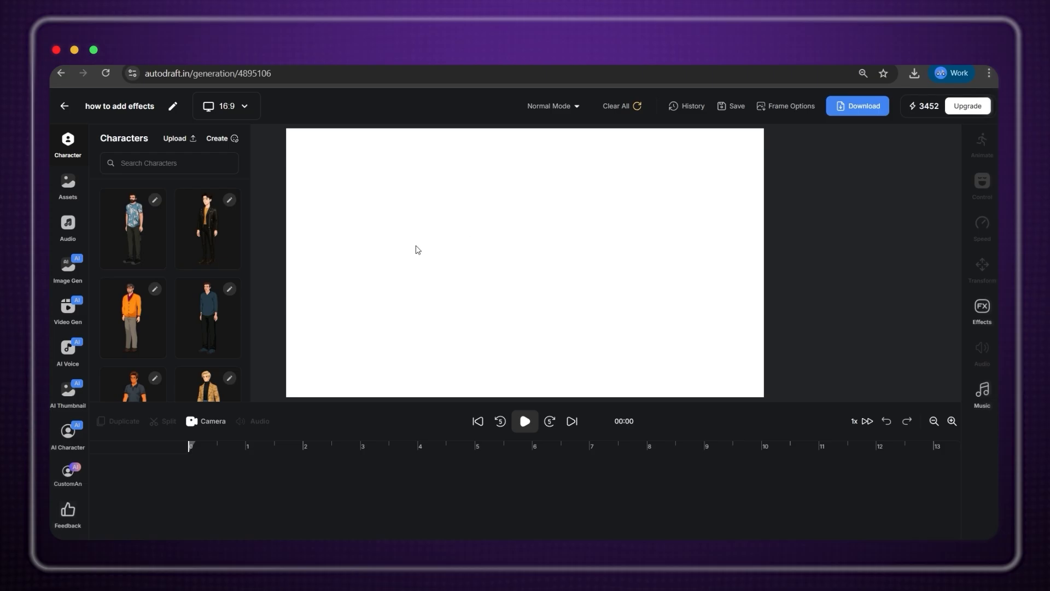
Add Princess 1 with the Fear animation to the new project.
{"action": "scroll", "coordinate": [146, 275], "scroll_direction": "down", "scroll_amount": 20}
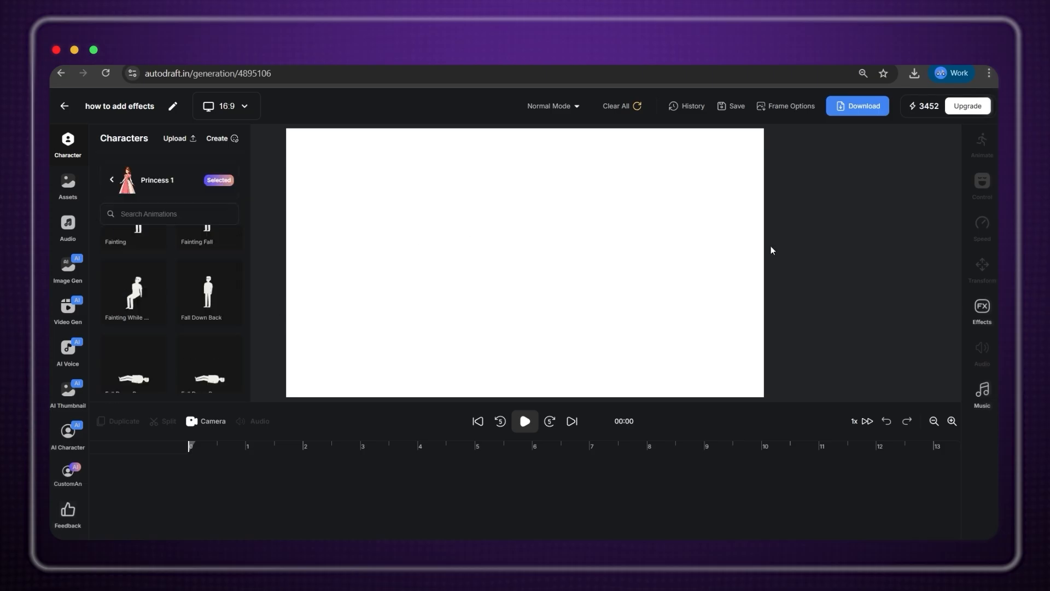
{"action": "scroll", "coordinate": [175, 274], "scroll_direction": "up", "scroll_amount": 5}
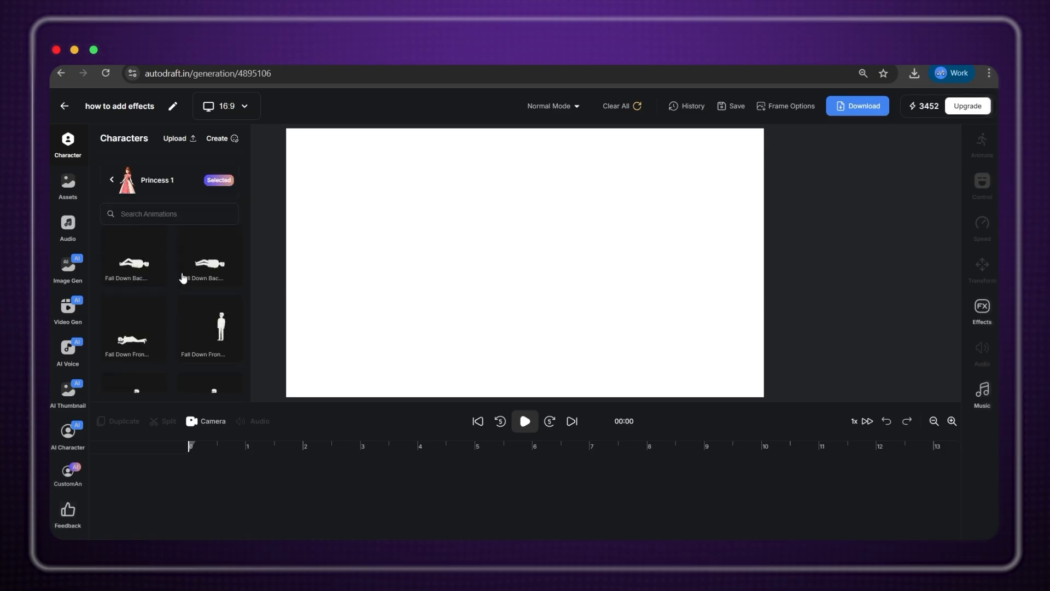
{"action": "scroll", "coordinate": [184, 278], "scroll_direction": "down", "scroll_amount": 3}
{"action": "left_click", "coordinate": [133, 281]}
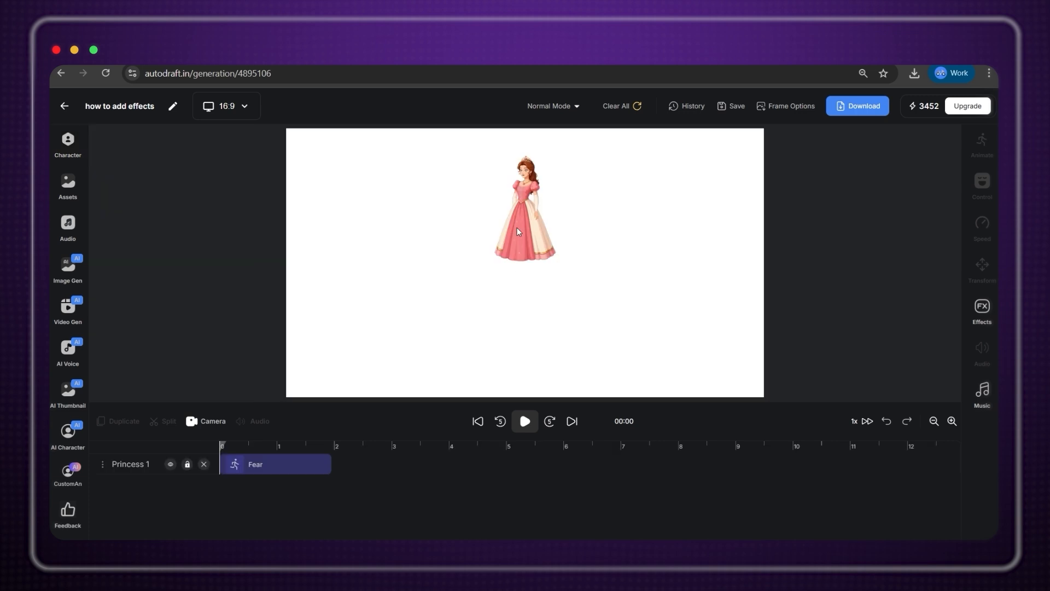
{"action": "left_click_drag", "start_coordinate": [653, 285], "coordinate": [640, 280]}
Stretch the wooden house background over the canvas behind the princess, placed on the right.
{"action": "left_click", "coordinate": [68, 189]}
{"action": "left_click", "coordinate": [134, 229]}
{"action": "left_click_drag", "start_coordinate": [673, 366], "coordinate": [739, 444]}
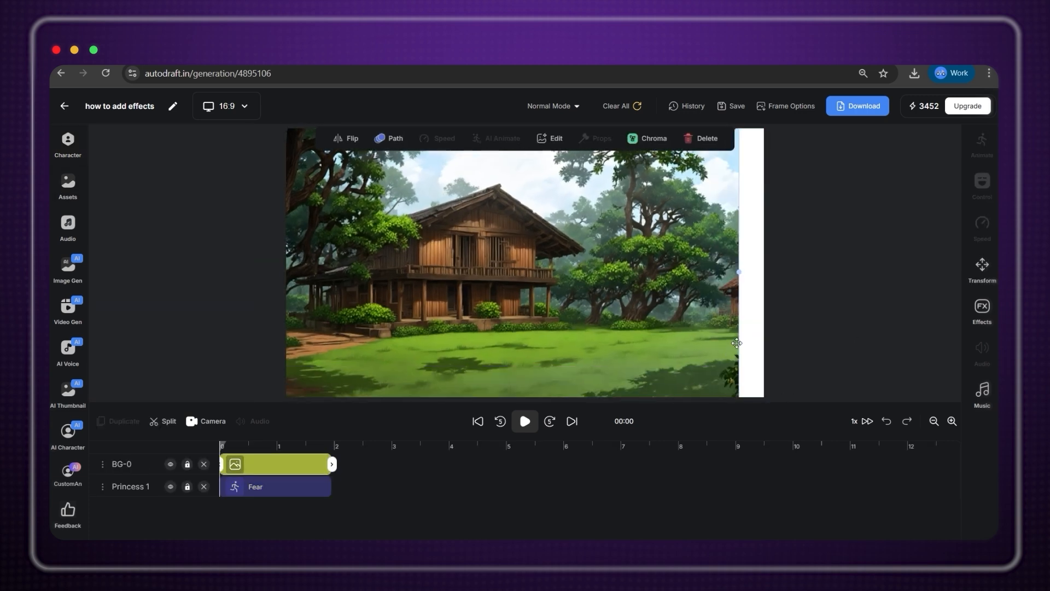
{"action": "left_click_drag", "start_coordinate": [627, 319], "coordinate": [612, 266]}
{"action": "left_click_drag", "start_coordinate": [724, 390], "coordinate": [764, 418]}
{"action": "left_click_drag", "start_coordinate": [616, 262], "coordinate": [629, 269]}
{"action": "left_click_drag", "start_coordinate": [116, 467], "coordinate": [117, 488]}
{"action": "left_click", "coordinate": [679, 317]}
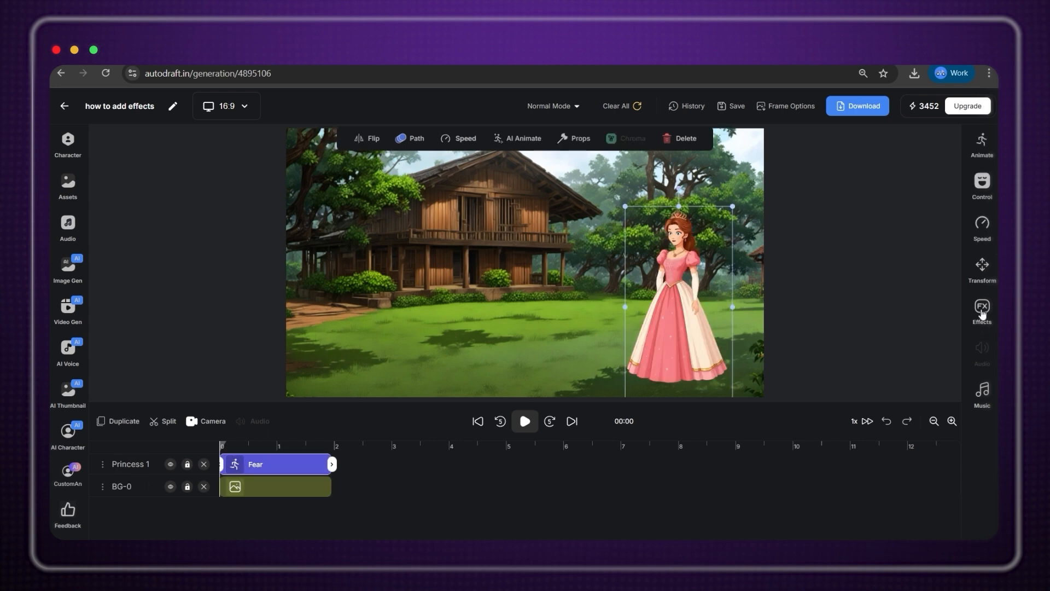
Add the Fire 1 effect and reorder Princess 1 above the fire layer.
{"action": "scroll", "coordinate": [902, 285], "scroll_direction": "down", "scroll_amount": 3}
{"action": "scroll", "coordinate": [902, 281], "scroll_direction": "up", "scroll_amount": 3}
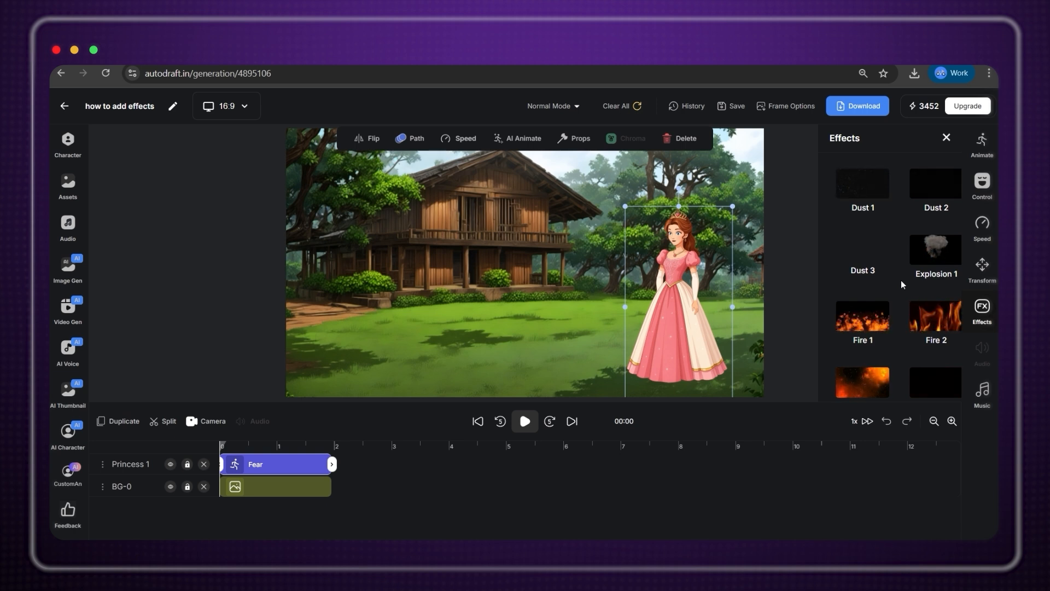
{"action": "scroll", "coordinate": [905, 289], "scroll_direction": "down", "scroll_amount": 6}
{"action": "scroll", "coordinate": [879, 304], "scroll_direction": "up", "scroll_amount": 6}
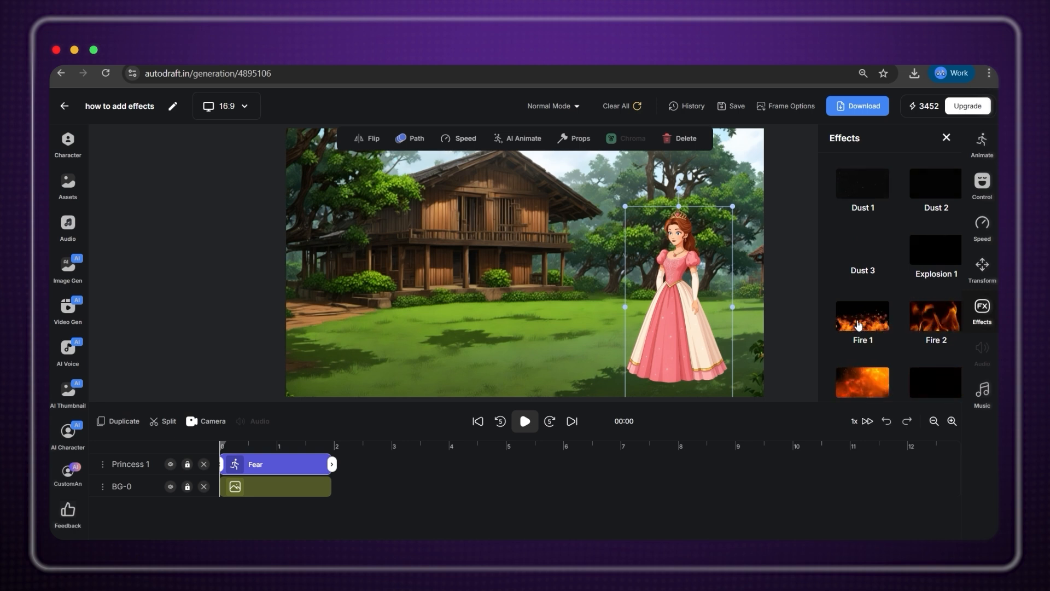
{"action": "left_click", "coordinate": [858, 325]}
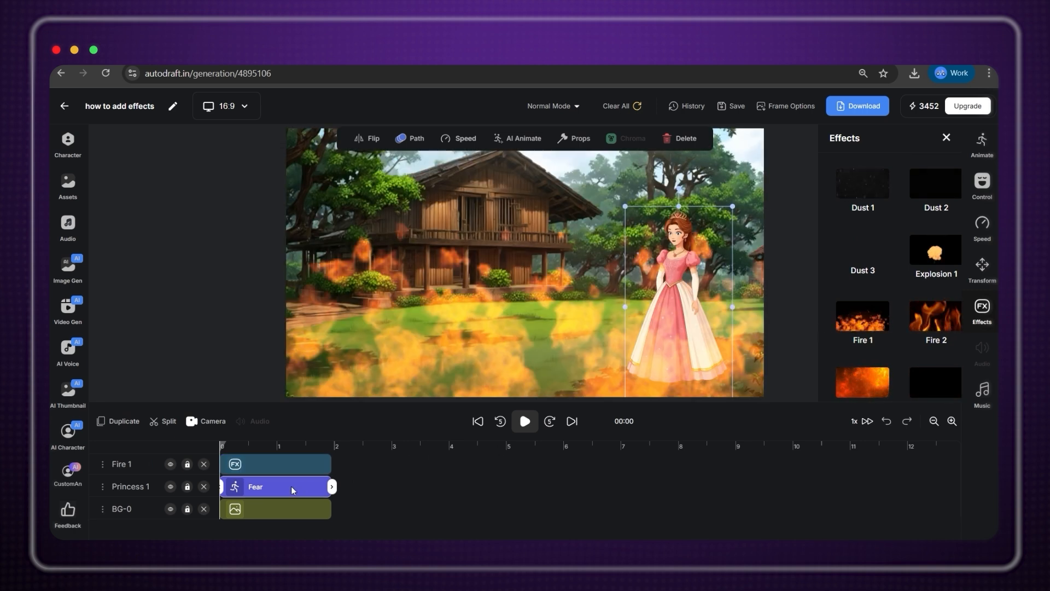
{"action": "left_click", "coordinate": [141, 489]}
{"action": "left_click_drag", "start_coordinate": [141, 454], "coordinate": [140, 457]}
Lengthen the background, Fire 1 and Fear clips to about 9 seconds.
{"action": "left_click", "coordinate": [332, 510]}
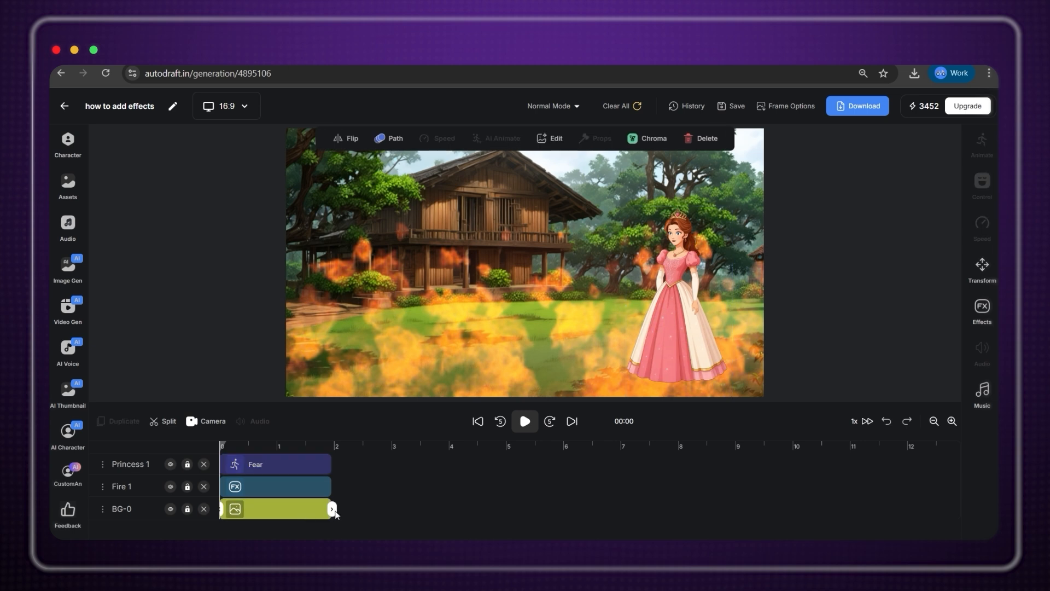
{"action": "left_click_drag", "start_coordinate": [333, 509], "coordinate": [738, 509]}
{"action": "left_click", "coordinate": [301, 489]}
{"action": "left_click_drag", "start_coordinate": [331, 488], "coordinate": [735, 489]}
{"action": "left_click", "coordinate": [734, 513]}
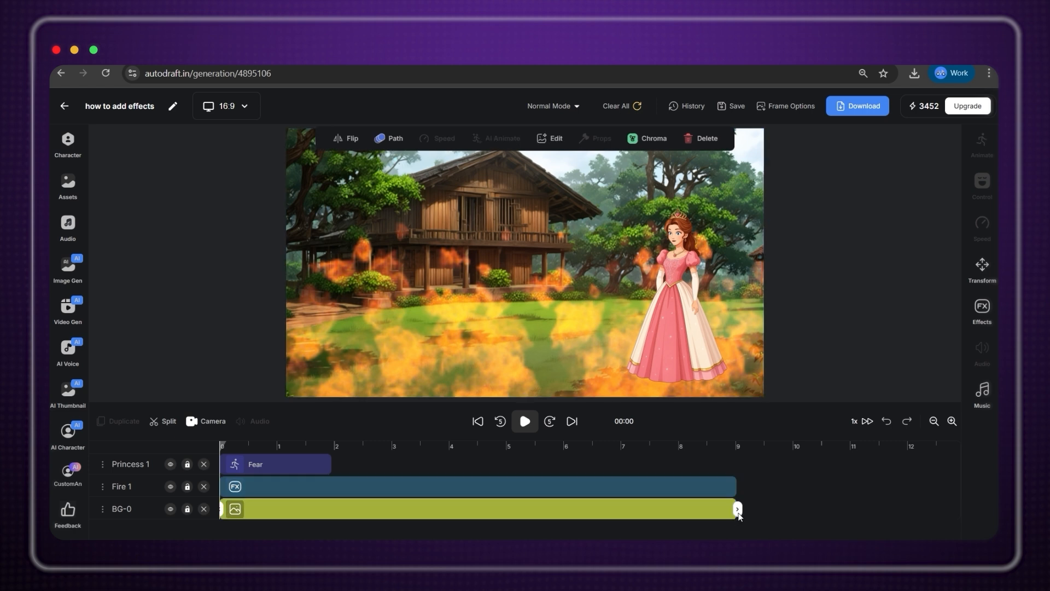
{"action": "left_click", "coordinate": [314, 466]}
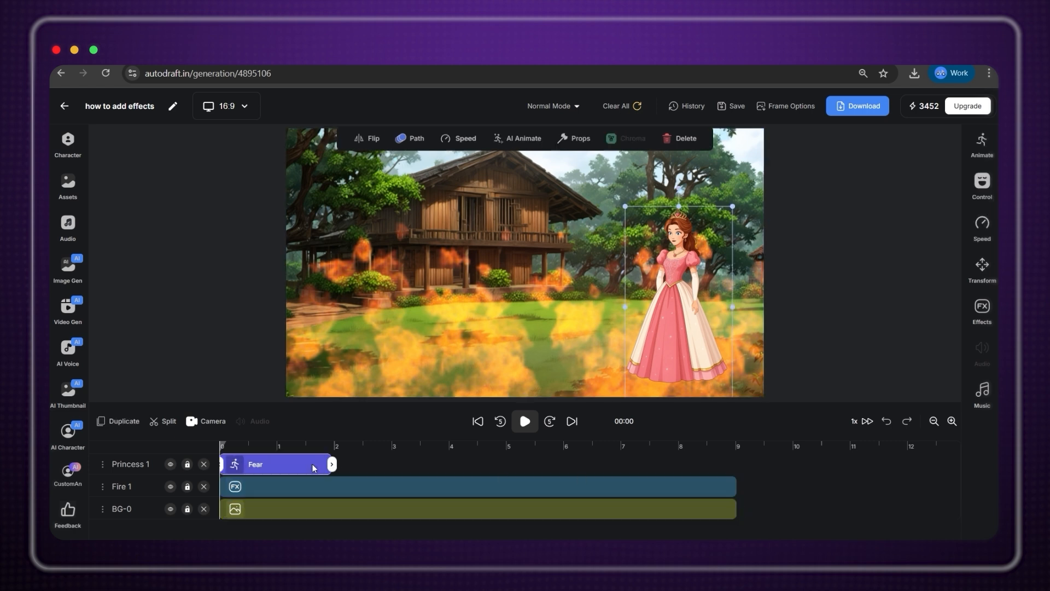
{"action": "left_click_drag", "start_coordinate": [333, 466], "coordinate": [737, 464]}
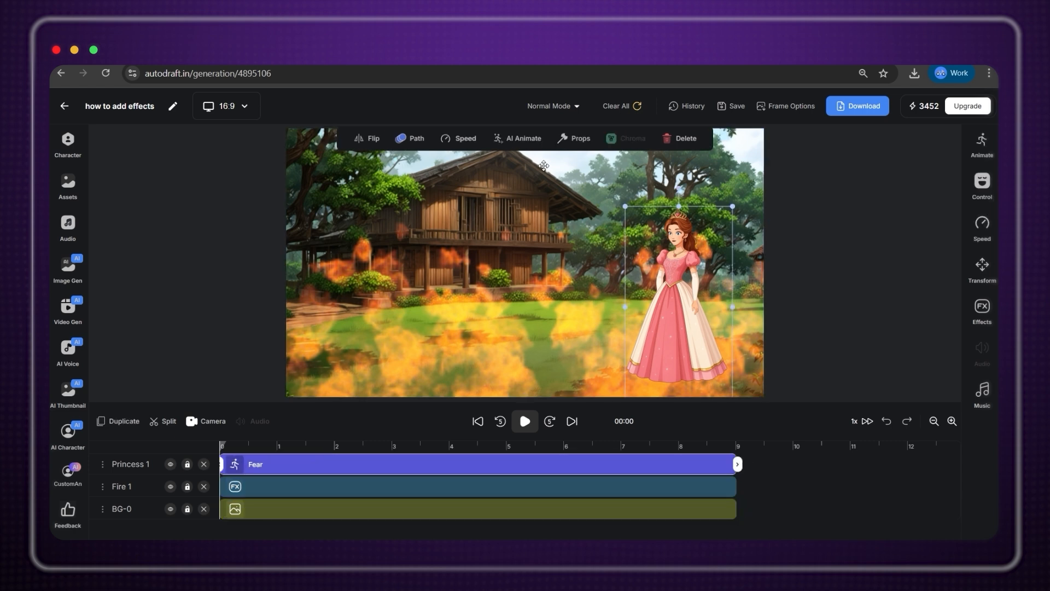
{"action": "left_click", "coordinate": [420, 488]}
{"action": "left_click", "coordinate": [439, 504]}
{"action": "left_click", "coordinate": [448, 486]}
{"action": "left_click", "coordinate": [456, 466]}
{"action": "left_click", "coordinate": [458, 485]}
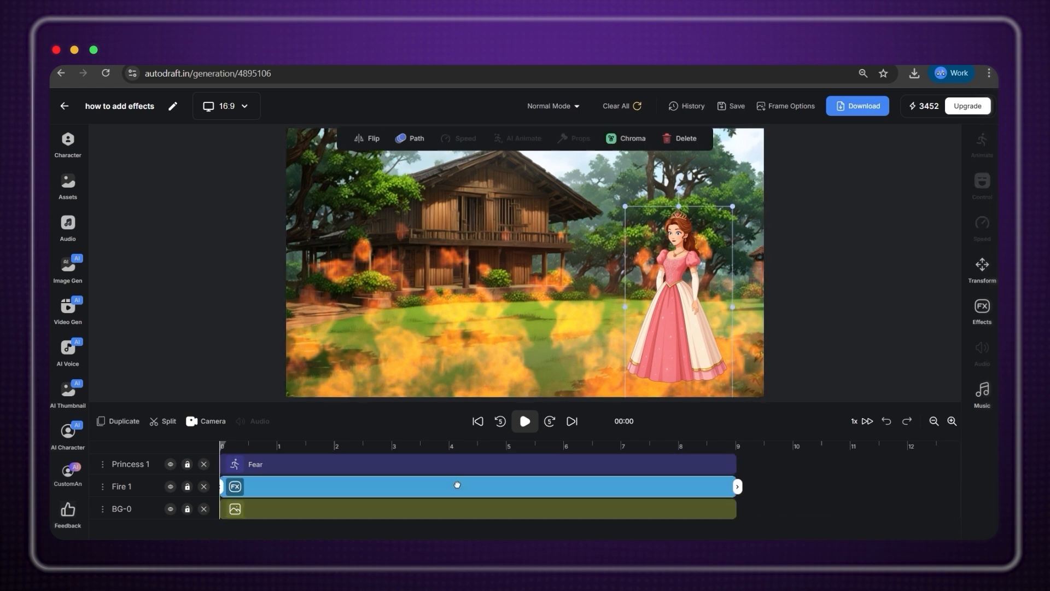
{"action": "left_click", "coordinate": [469, 508]}
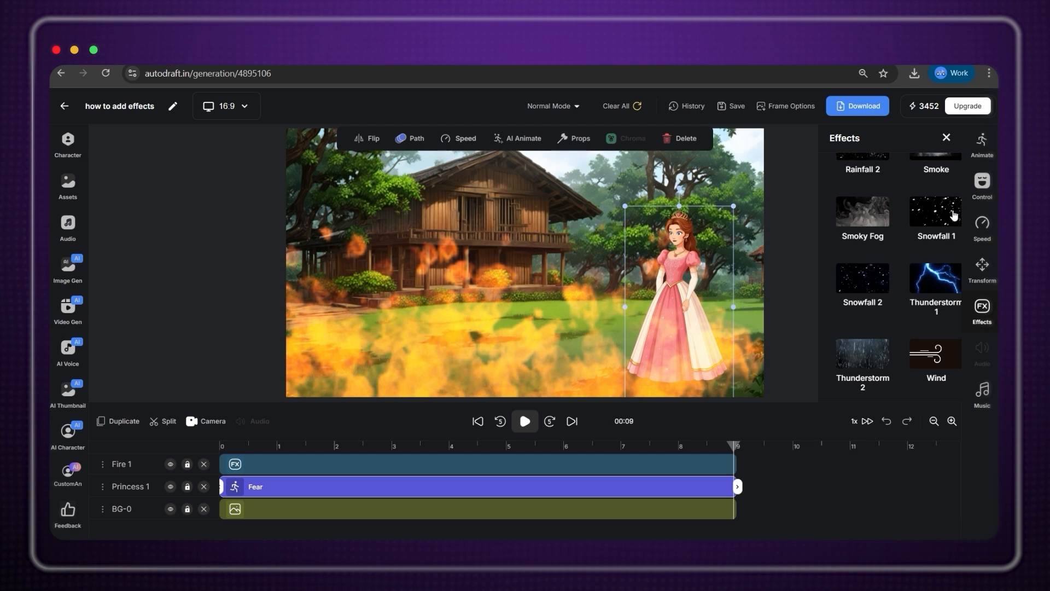
Add Snowfall 2 and Thunderstorm 2 effects at the 9-second playhead.
{"action": "left_click", "coordinate": [845, 310]}
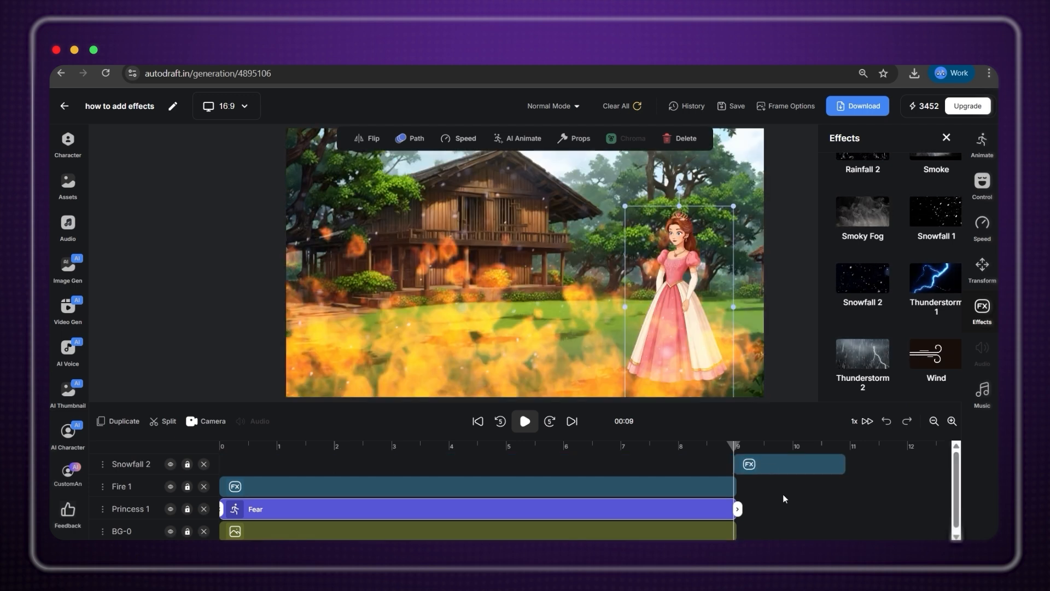
{"action": "scroll", "coordinate": [865, 314], "scroll_direction": "down", "scroll_amount": 1}
{"action": "left_click", "coordinate": [876, 317]}
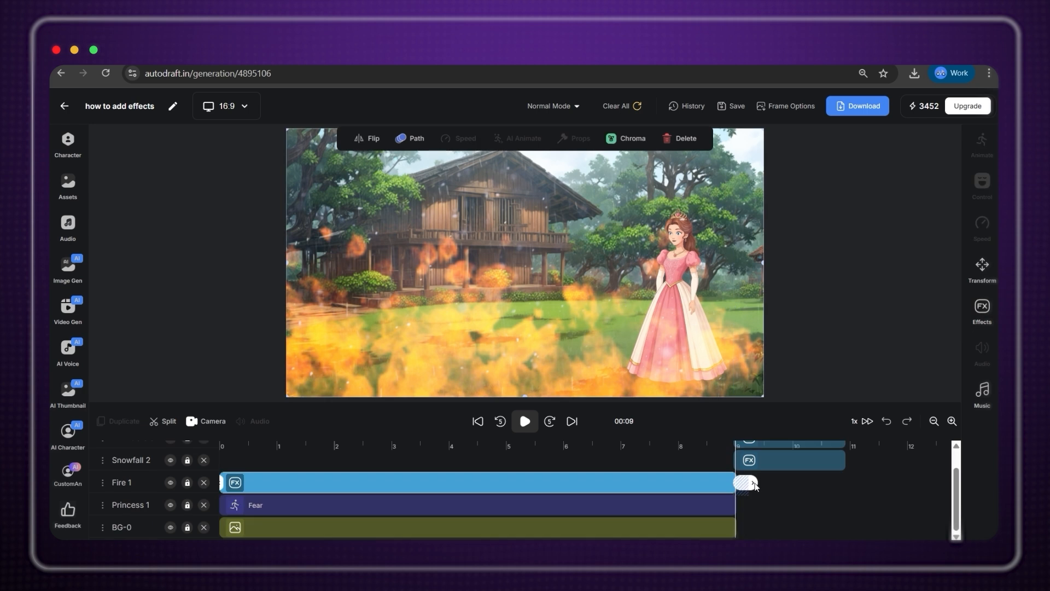
Extend the Fire 1 and background clips toward the timeline end.
{"action": "left_click_drag", "start_coordinate": [740, 484], "coordinate": [940, 506]}
{"action": "left_click", "coordinate": [725, 506]}
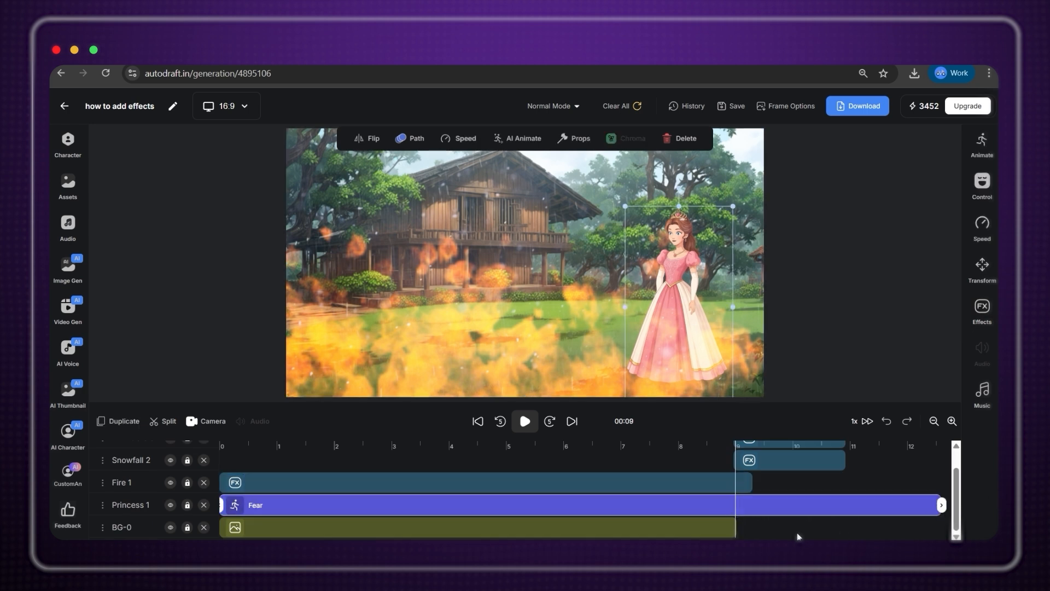
{"action": "left_click", "coordinate": [747, 529]}
{"action": "left_click_drag", "start_coordinate": [738, 528], "coordinate": [944, 531]}
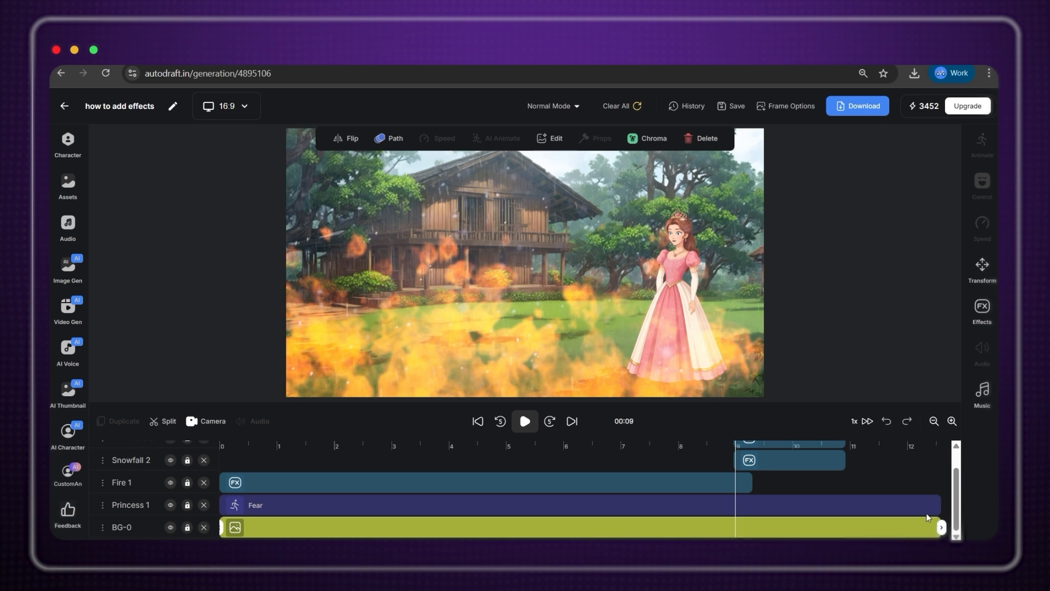
{"action": "left_click", "coordinate": [932, 510]}
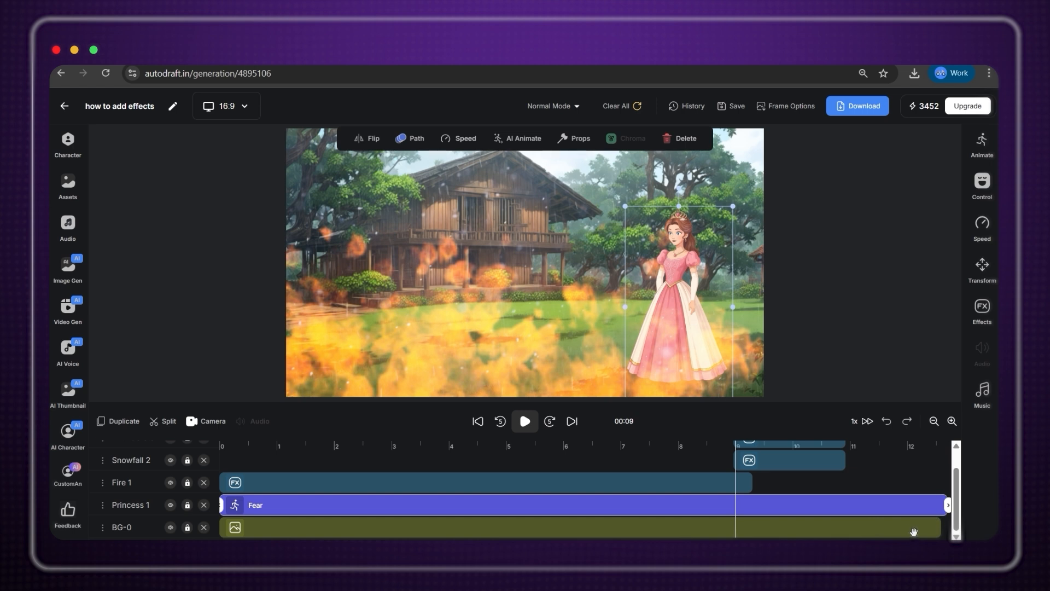
Split the princess's Fear clip at 9 s and give the right part Idle Happy.
{"action": "left_click", "coordinate": [158, 423]}
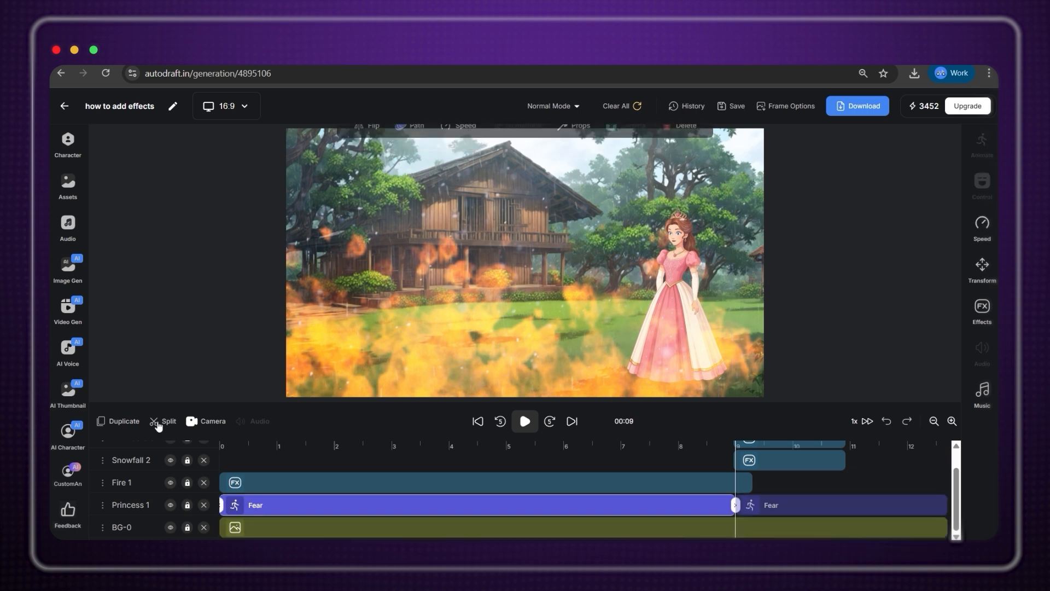
{"action": "left_click", "coordinate": [810, 507]}
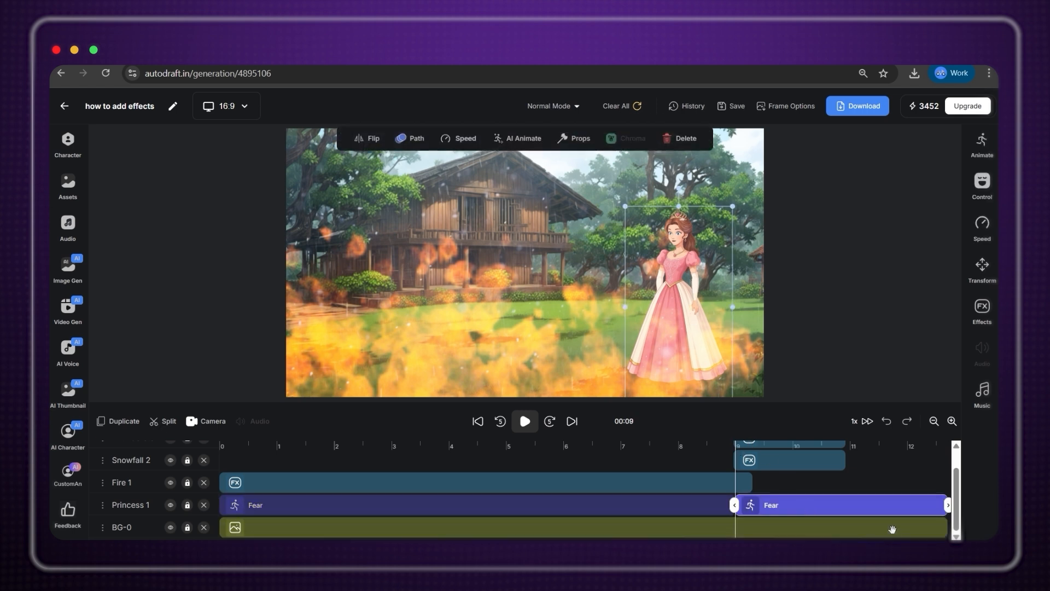
{"action": "left_click", "coordinate": [68, 143]}
{"action": "left_click", "coordinate": [156, 215]}
{"action": "type", "text": "hap"}
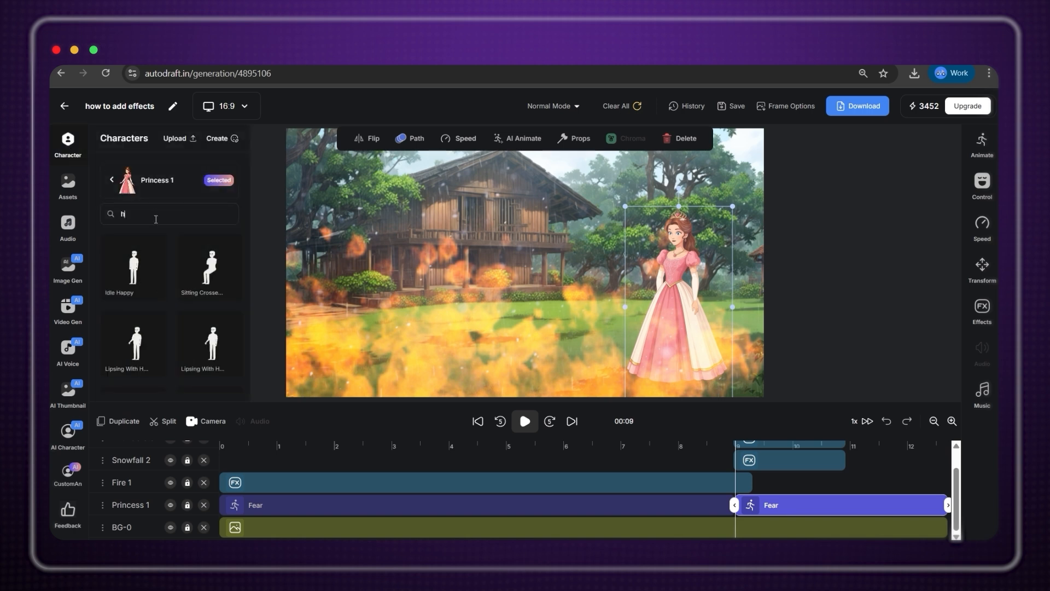
{"action": "left_click", "coordinate": [143, 267]}
Delete the leftover Fear clip, move Idle_Happy to 9 s, and play from the start.
{"action": "left_click", "coordinate": [794, 509]}
{"action": "left_click", "coordinate": [747, 509]}
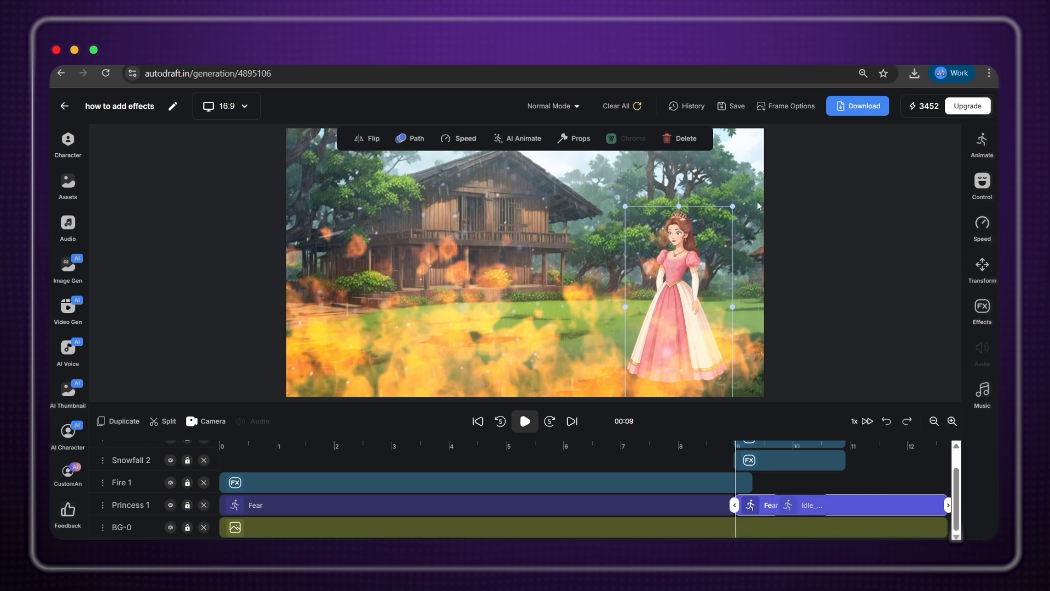
{"action": "left_click", "coordinate": [666, 137]}
{"action": "left_click_drag", "start_coordinate": [811, 503], "coordinate": [950, 505]}
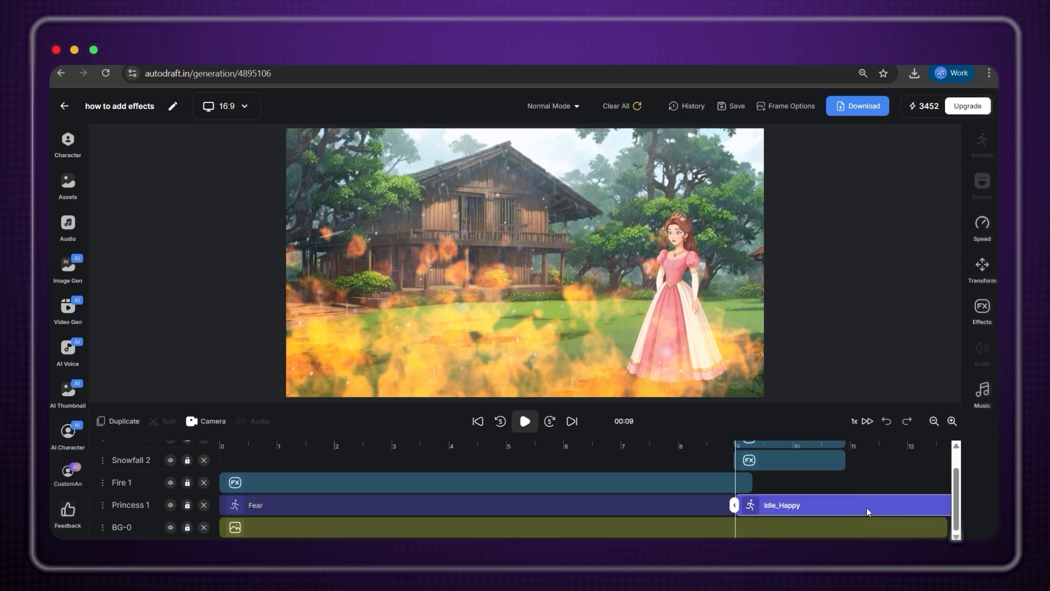
{"action": "left_click", "coordinate": [225, 448]}
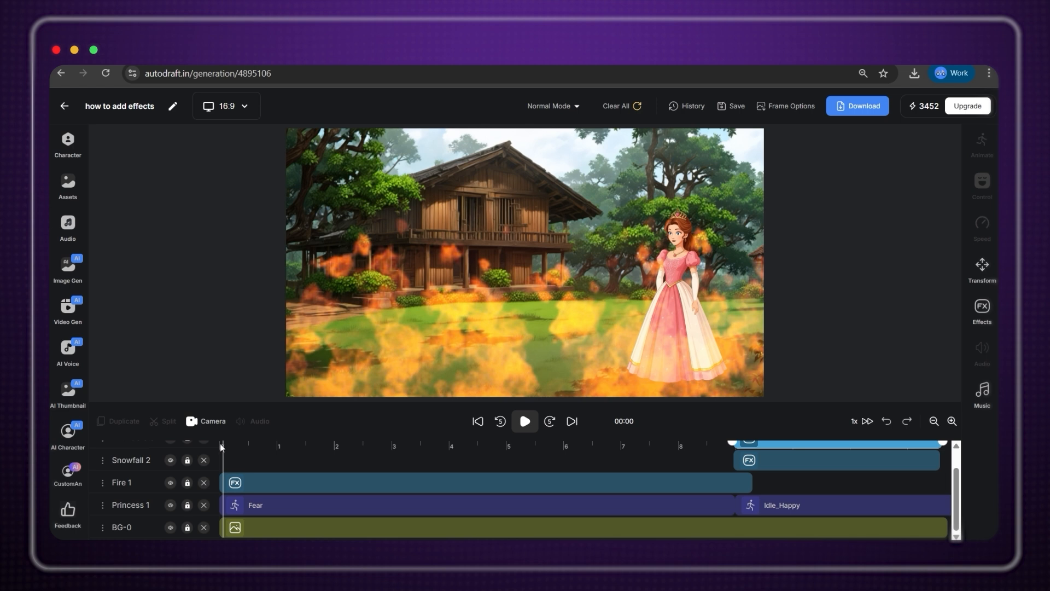
{"action": "key", "text": "space"}
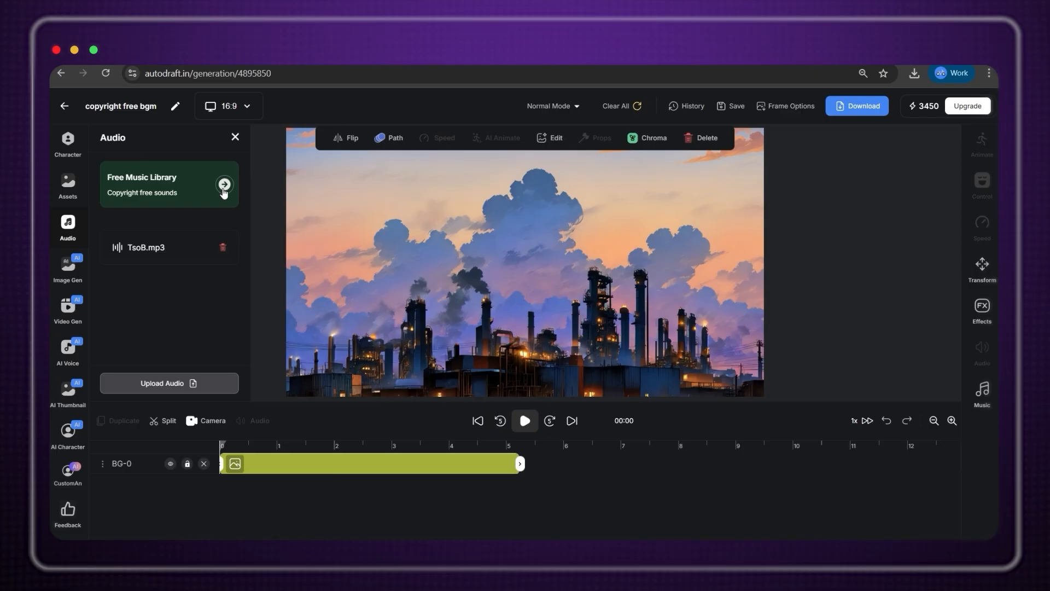
Browse the music library, save the animation, and check the download quality options.
{"action": "left_click", "coordinate": [989, 393]}
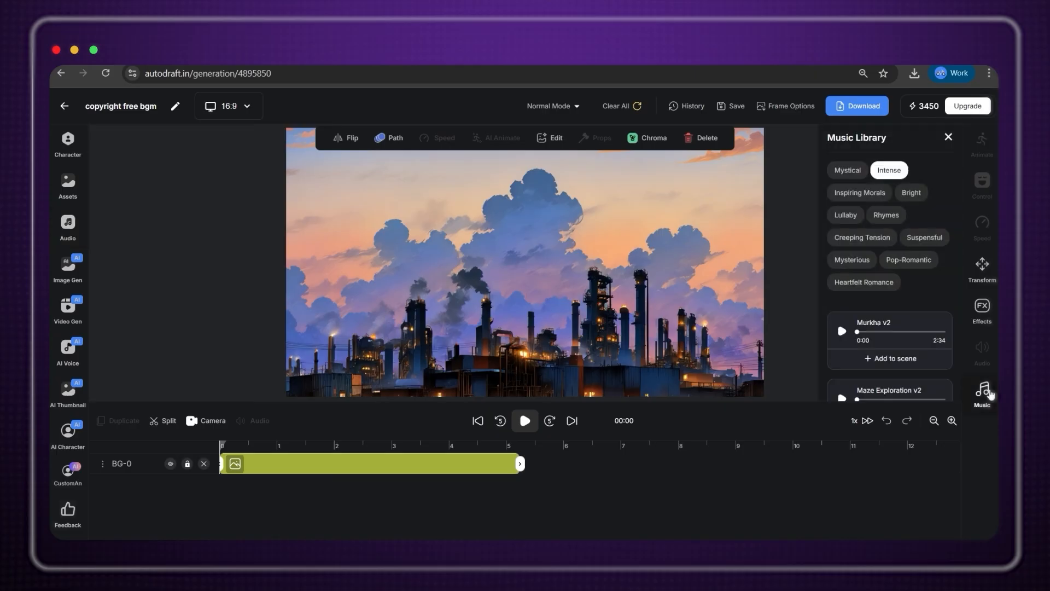
{"action": "scroll", "coordinate": [945, 347], "scroll_direction": "down", "scroll_amount": 5}
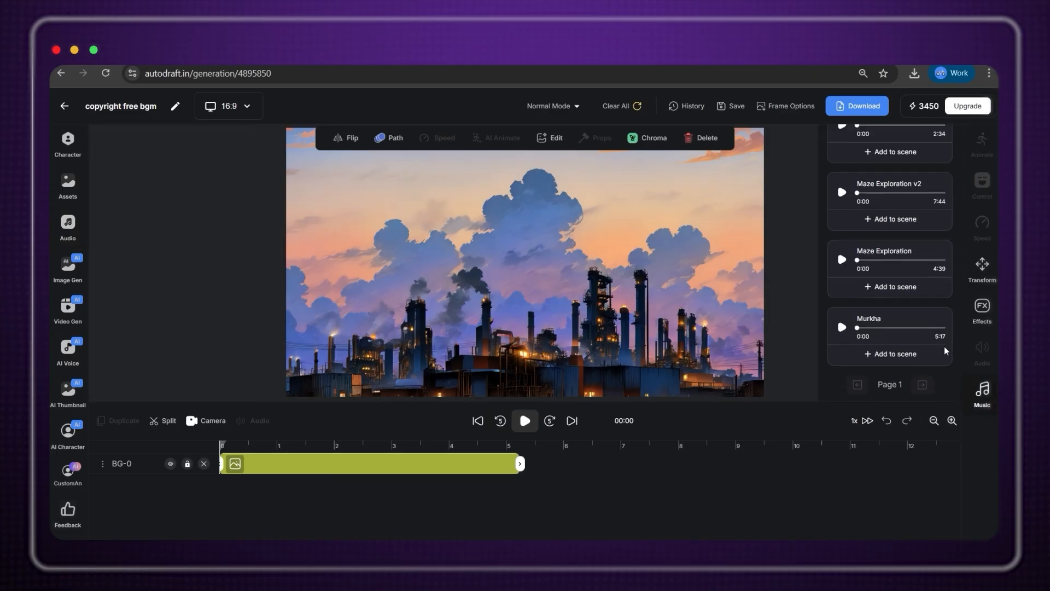
{"action": "scroll", "coordinate": [944, 347], "scroll_direction": "up", "scroll_amount": 5}
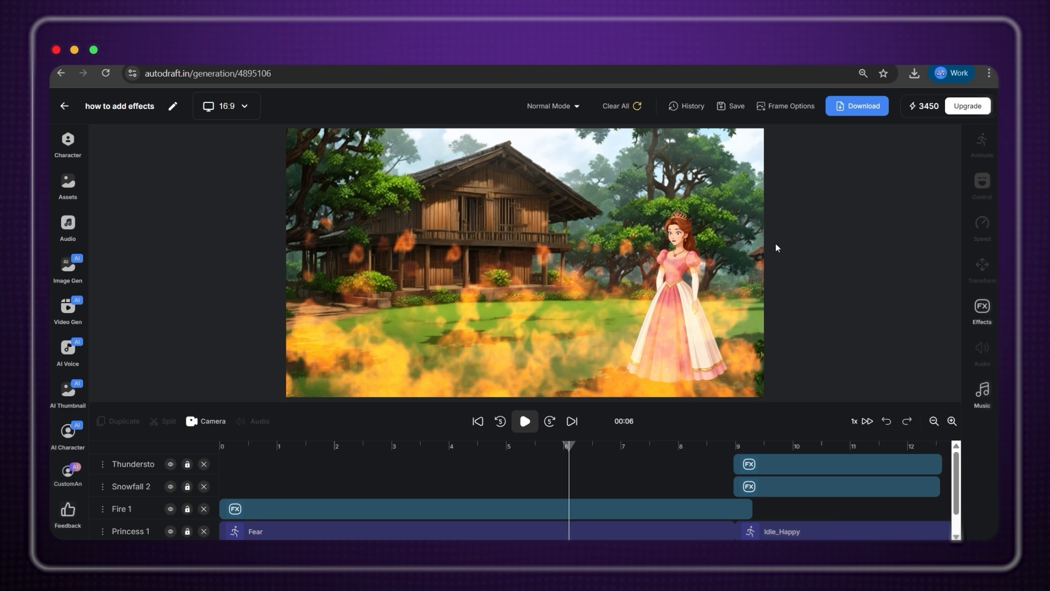
{"action": "left_click", "coordinate": [724, 109]}
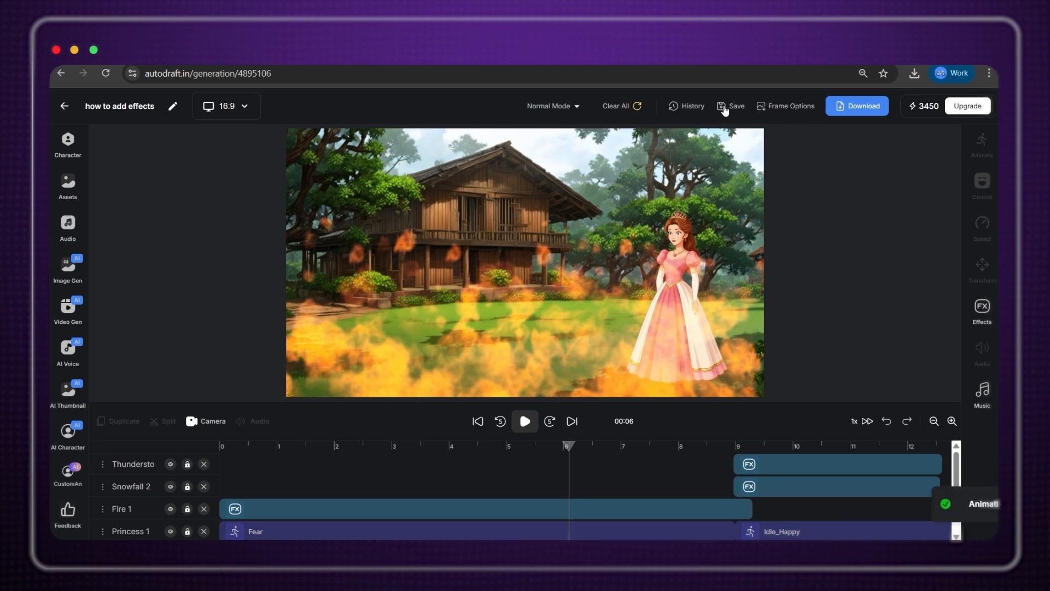
{"action": "left_click", "coordinate": [865, 107]}
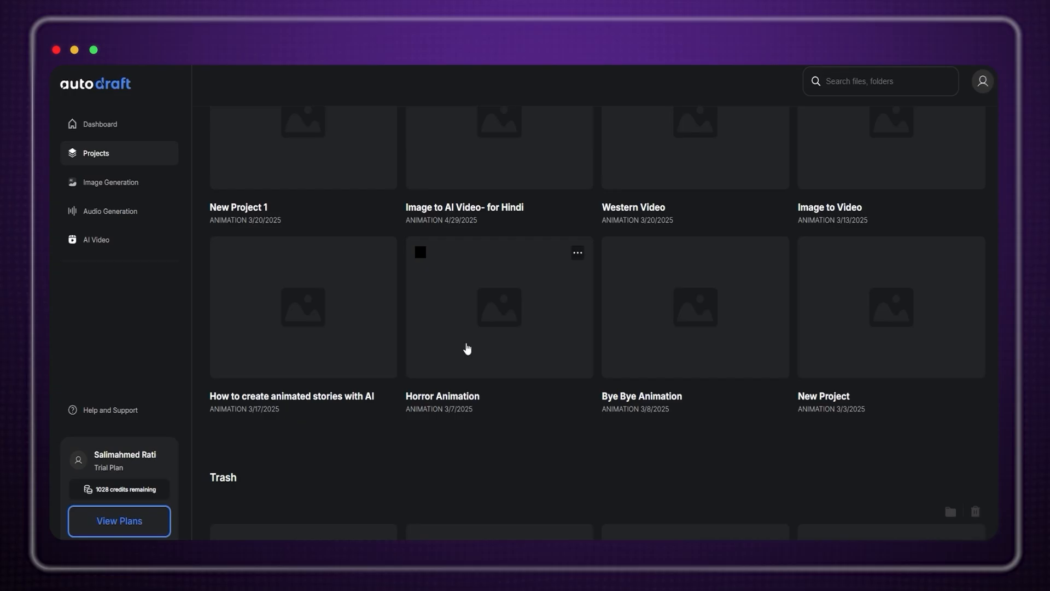
Open the Horror Animation project, zoom the timeline out to all clips, and set the playhead to 12 s.
{"action": "left_click", "coordinate": [474, 335]}
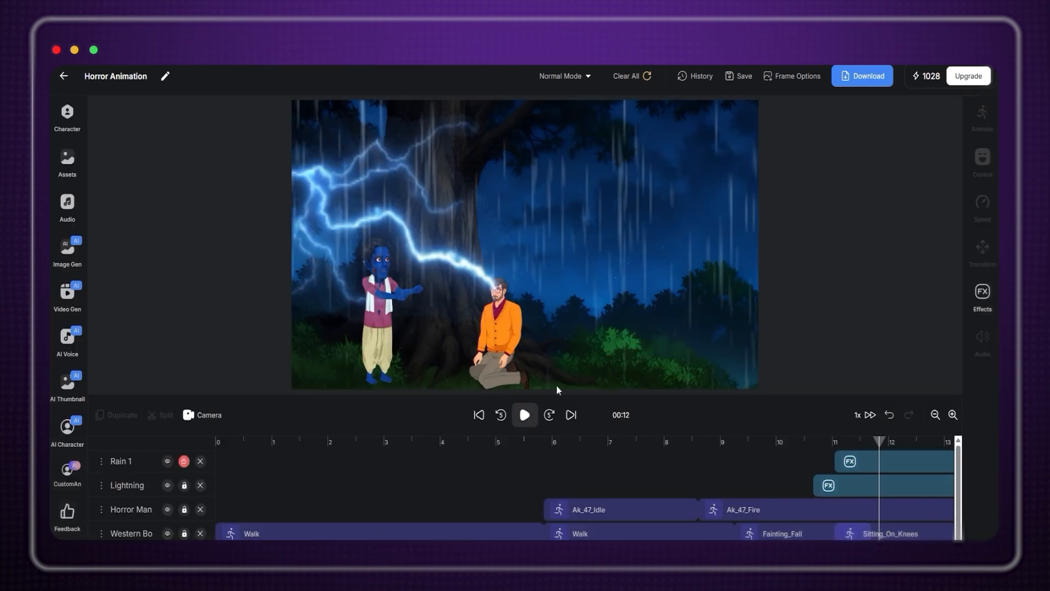
{"action": "left_click", "coordinate": [935, 415]}
{"action": "left_click", "coordinate": [479, 416]}
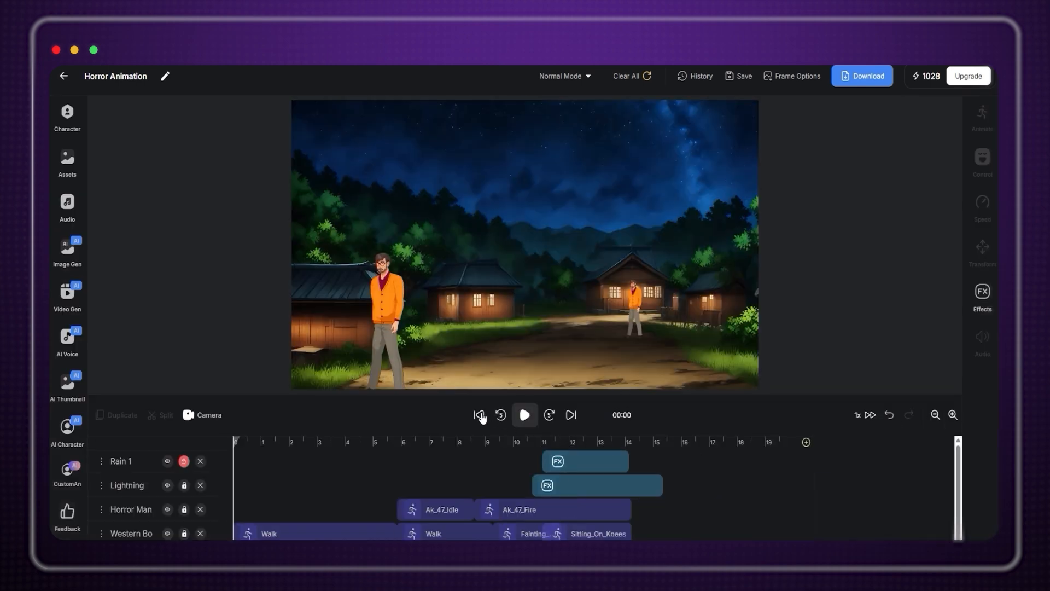
{"action": "left_click", "coordinate": [589, 442]}
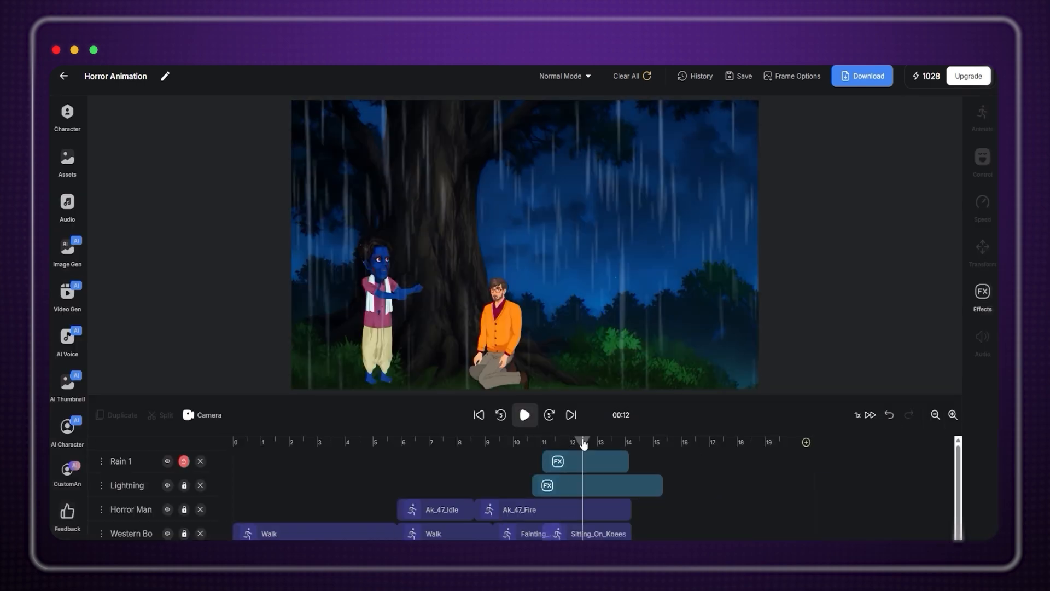
{"action": "left_click", "coordinate": [802, 76]}
Paste the ghost-attack prompt into the AI Thumbnail Maker.
{"action": "left_click", "coordinate": [789, 143]}
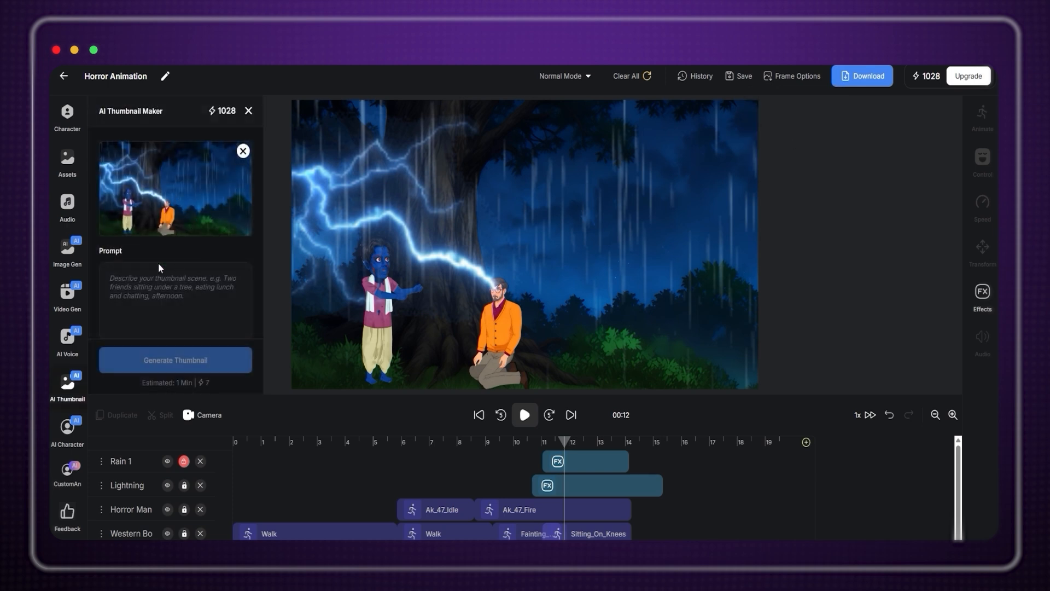
{"action": "left_click", "coordinate": [155, 280]}
{"action": "key", "text": "super+v"}
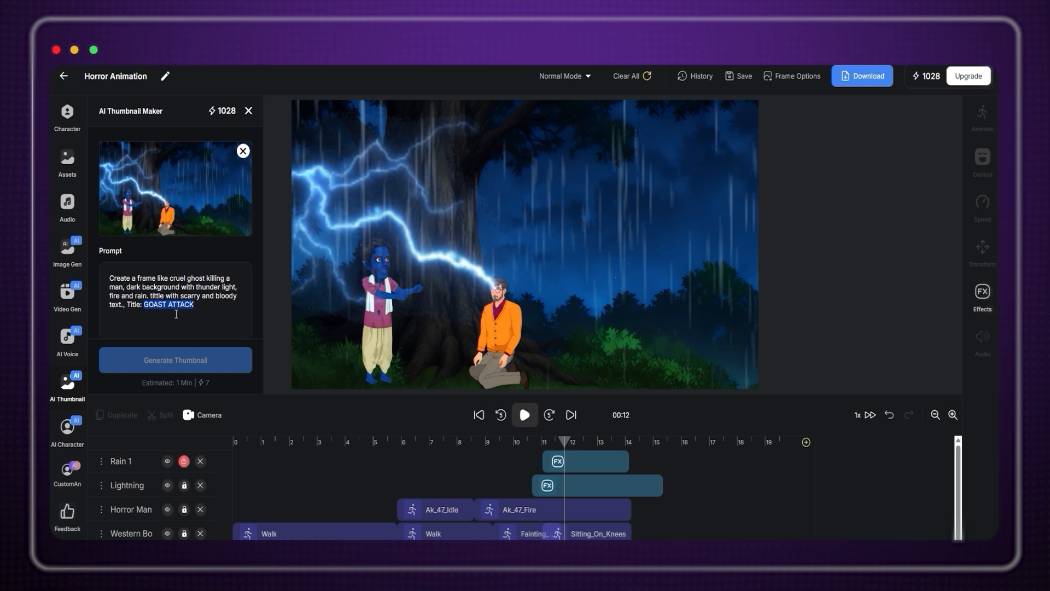
{"action": "left_click", "coordinate": [250, 302]}
Title the Horror-style thumbnail 'GOAST ATTACK' and generate it.
{"action": "scroll", "coordinate": [254, 290], "scroll_direction": "down", "scroll_amount": 2}
{"action": "left_click", "coordinate": [179, 270]}
{"action": "type", "text": "GOAST ATTACK"}
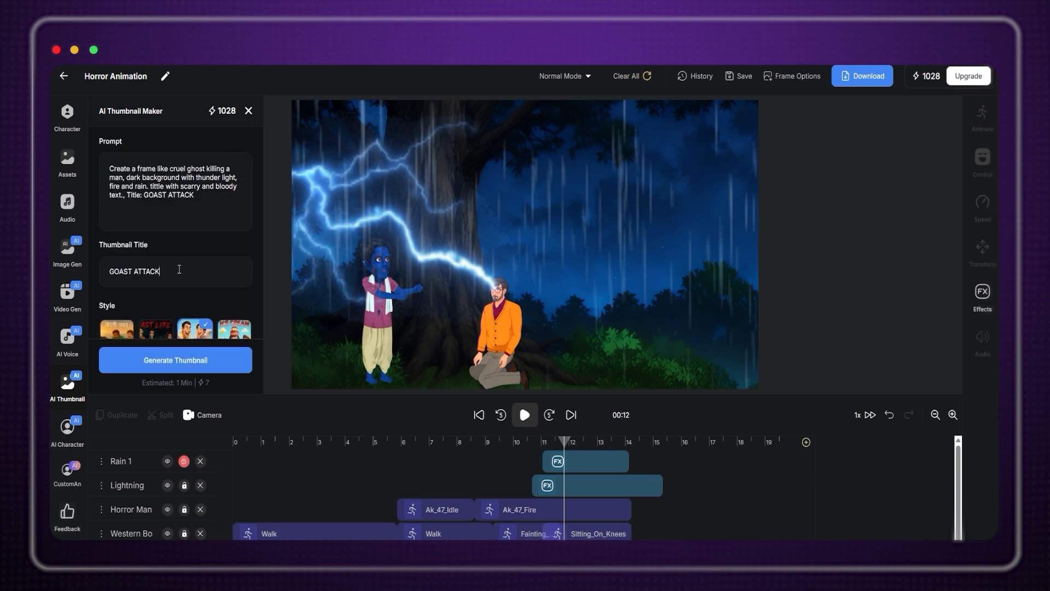
{"action": "scroll", "coordinate": [179, 270], "scroll_direction": "down", "scroll_amount": 1}
{"action": "left_click", "coordinate": [229, 357]}
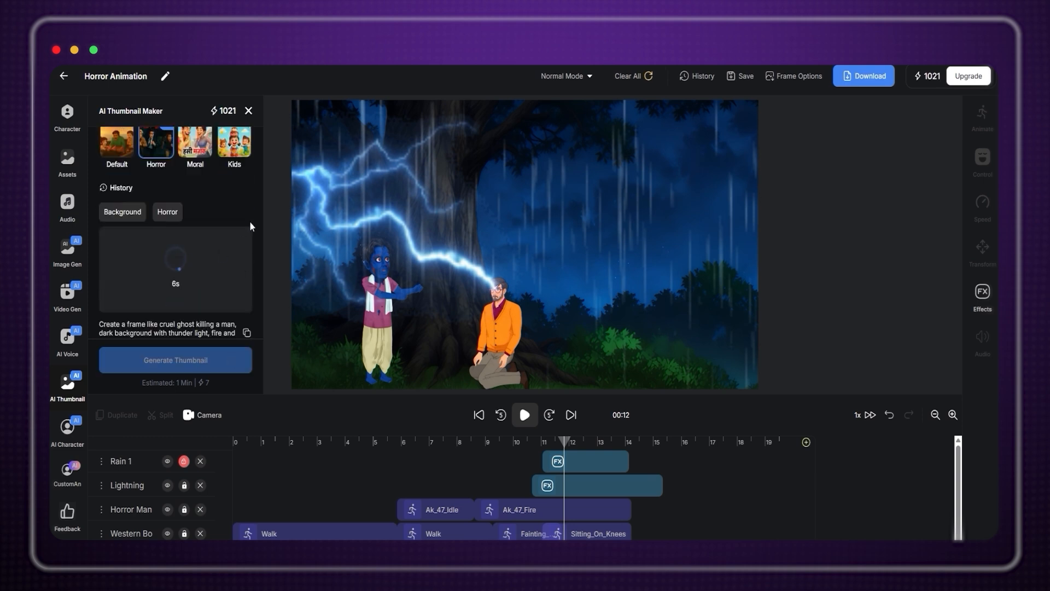